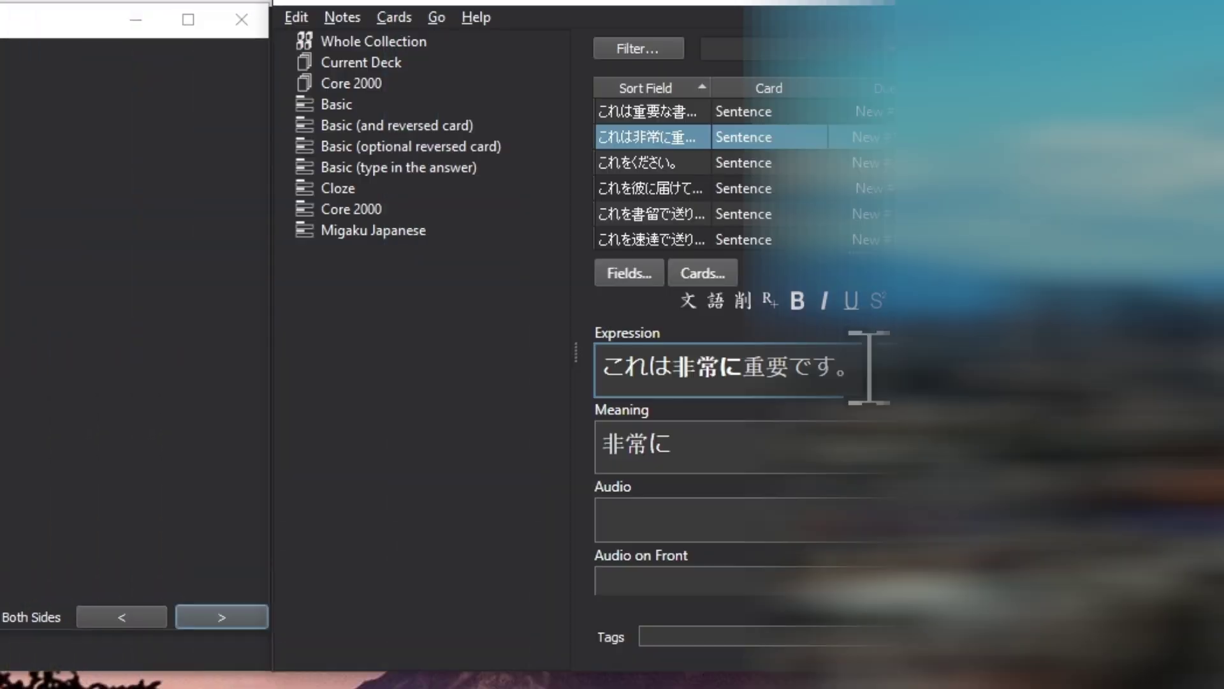
# Generate Japanese readings in the Expression field of これは非常に重要です。 and check the word readings in the card preview
pyautogui.click(688, 301)
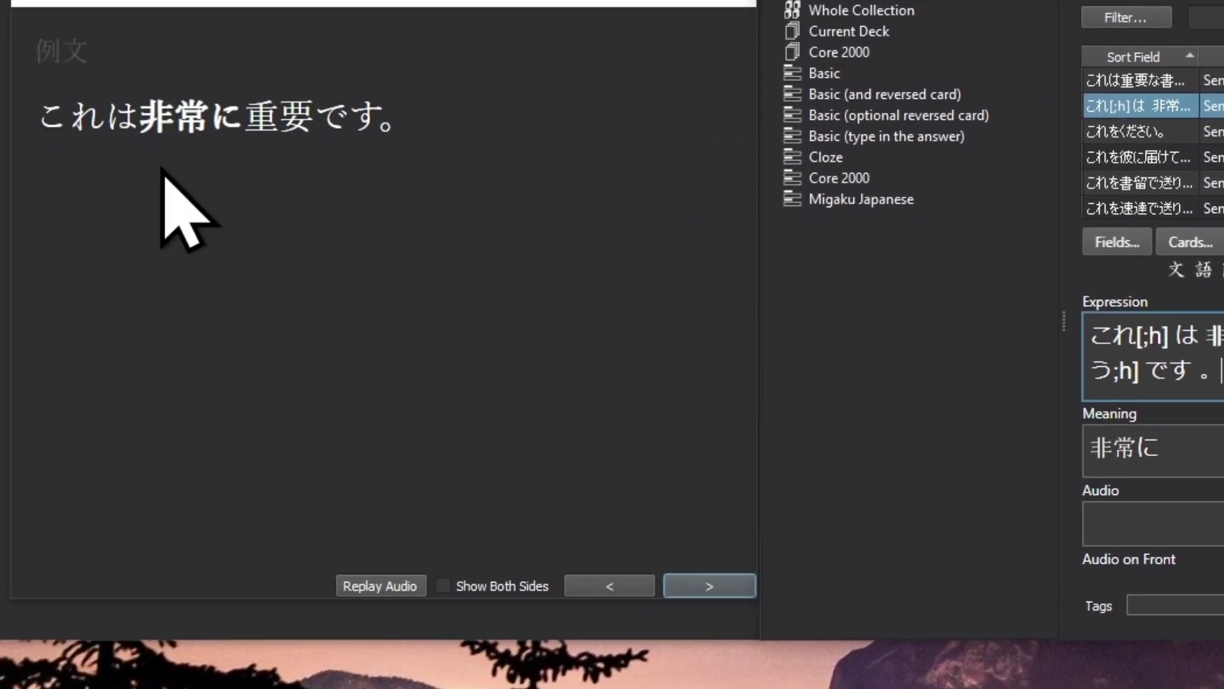
pyautogui.moveTo(0, 141)
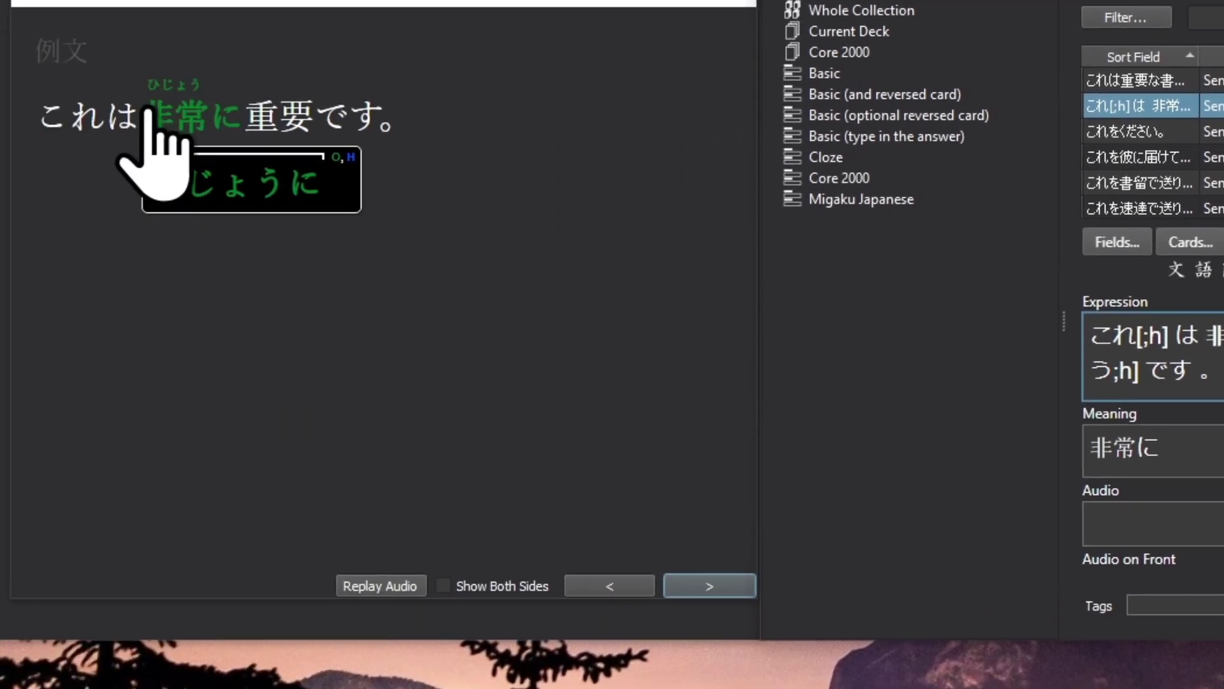
pyautogui.click(708, 586)
pyautogui.moveTo(267, 121)
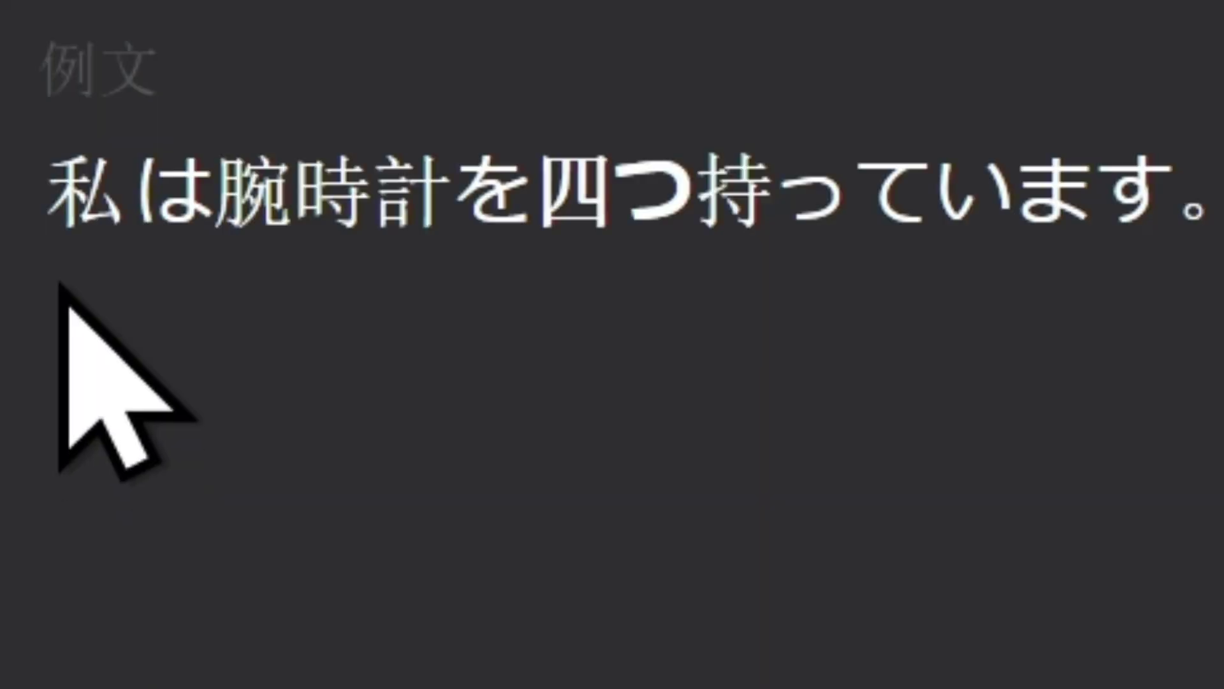
pyautogui.moveTo(50, 108)
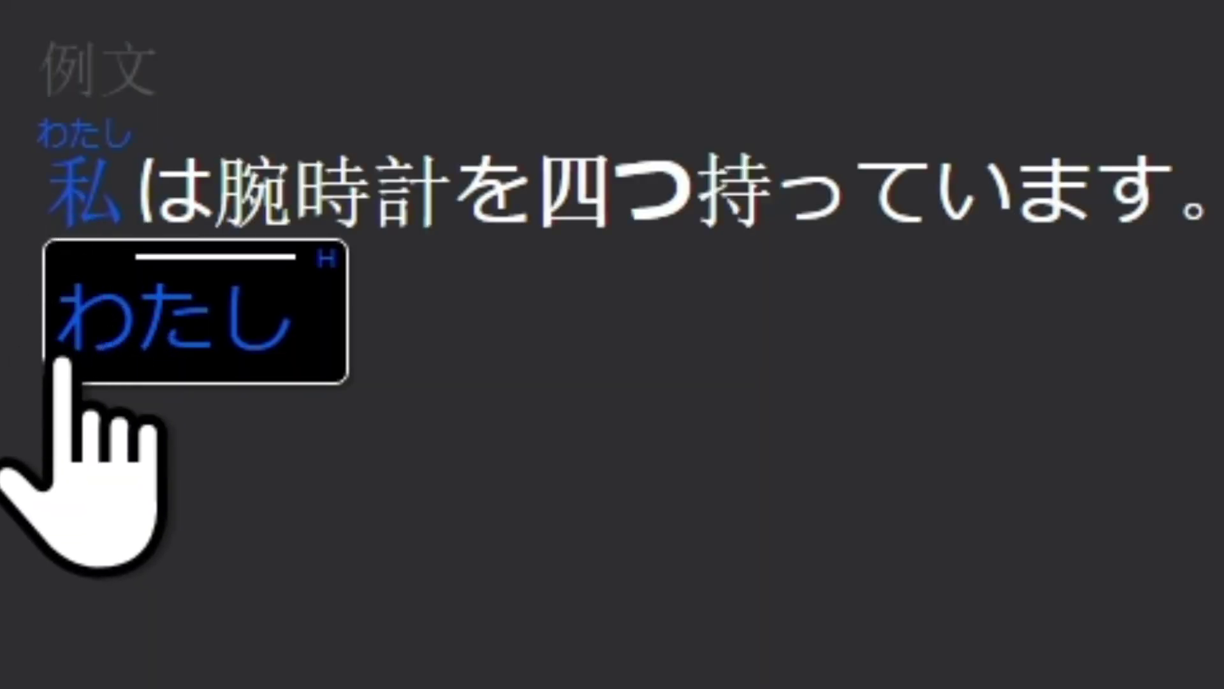
pyautogui.moveTo(245, 213)
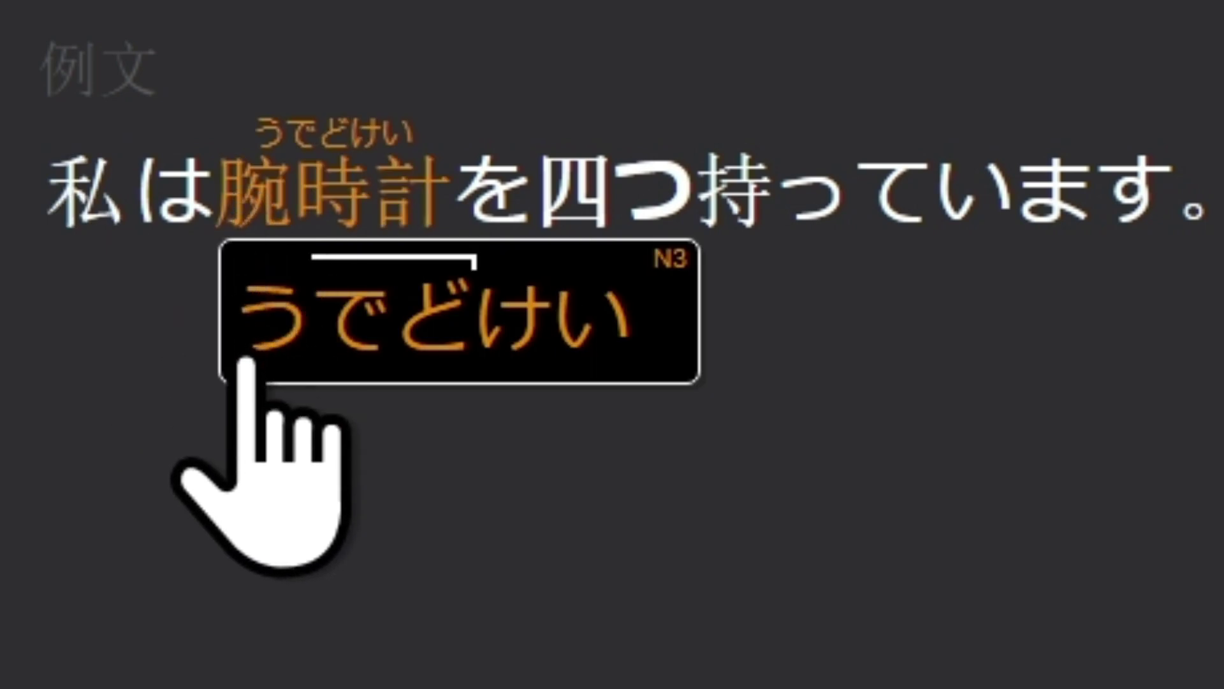
pyautogui.moveTo(588, 217)
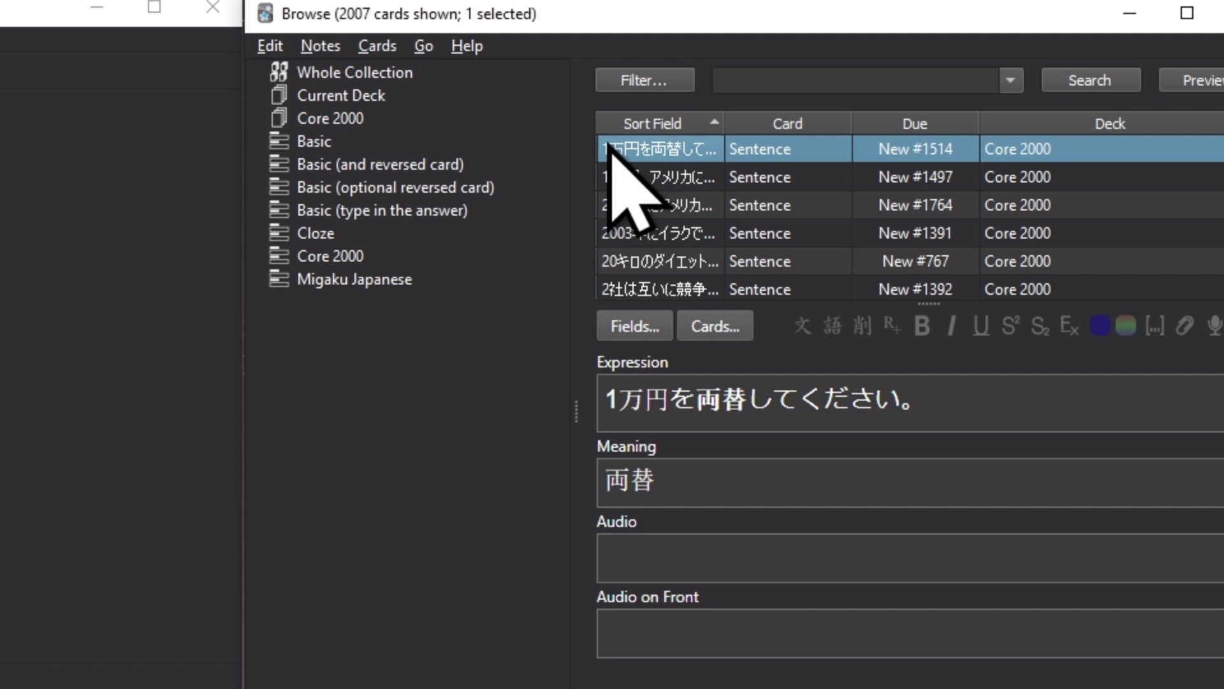
# Set up bulk accent and furigana generation for all Core 2000 cards, with Expression as both origin and destination
pyautogui.hotkey('ctrl', 'a')
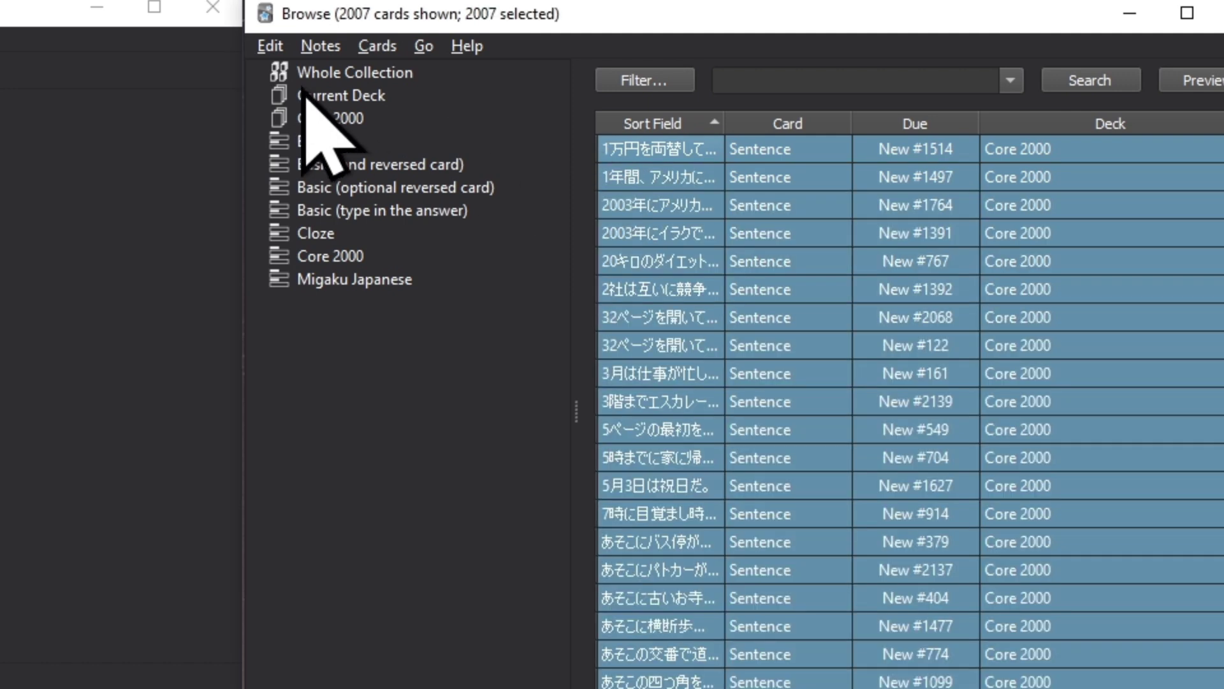
pyautogui.click(270, 46)
pyautogui.click(297, 195)
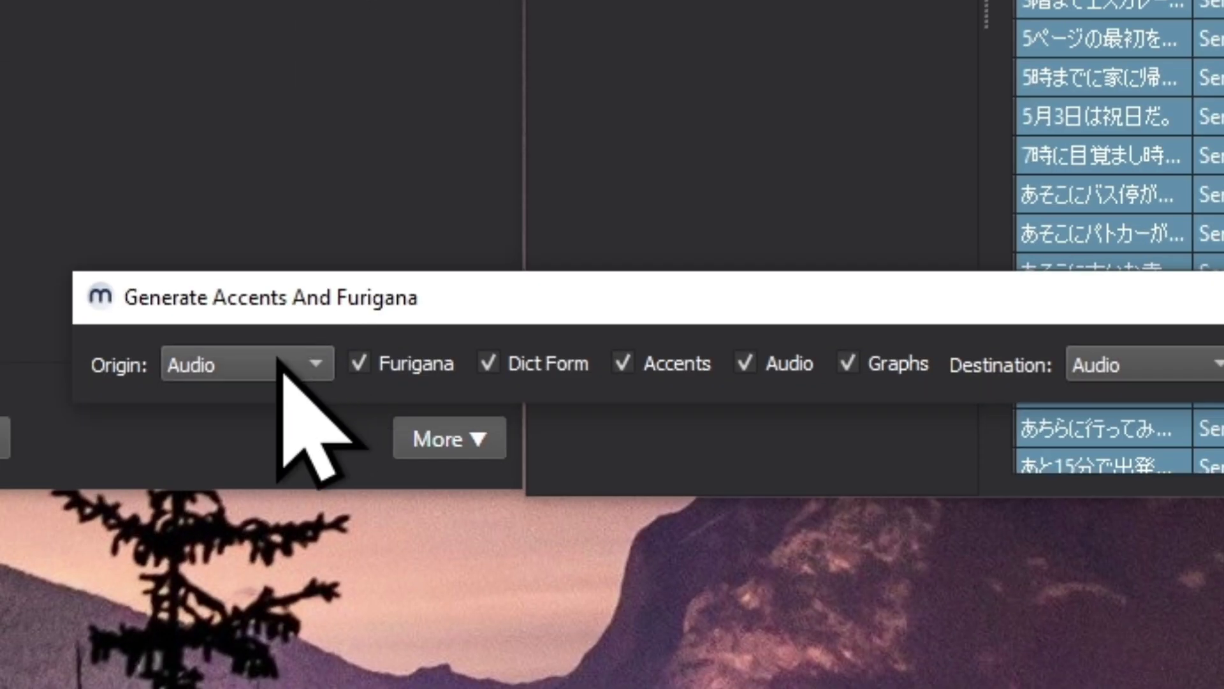
pyautogui.click(283, 362)
pyautogui.click(252, 440)
pyautogui.click(580, 357)
pyautogui.click(567, 436)
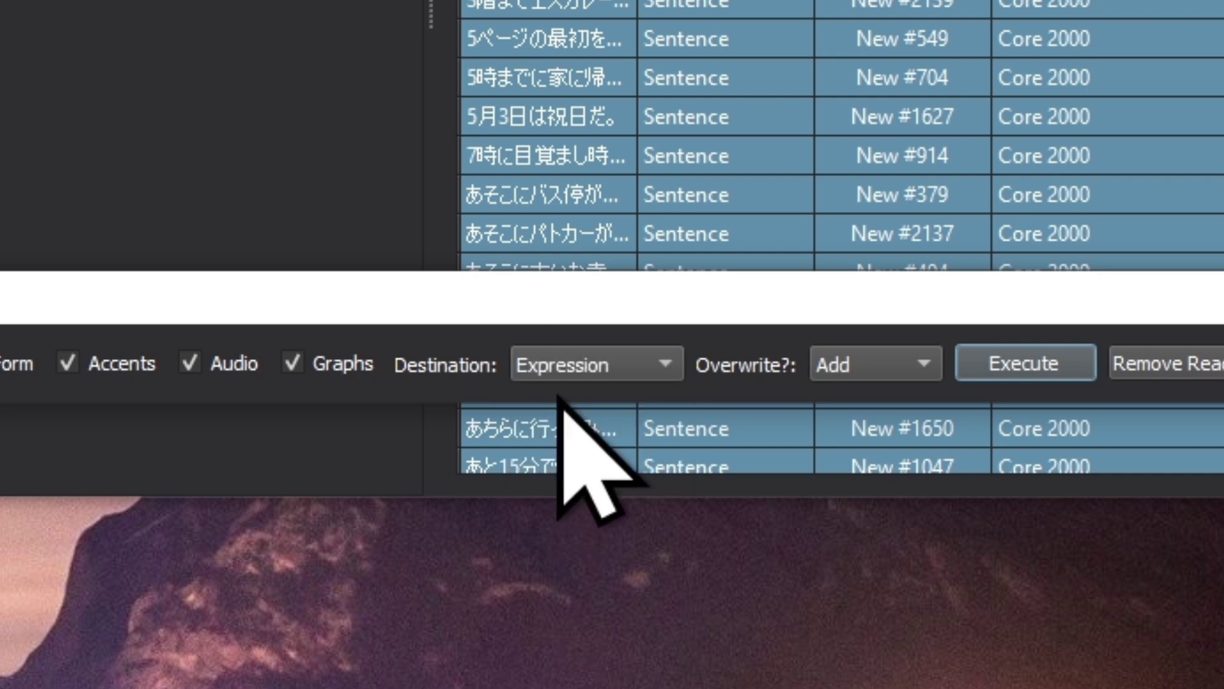
# Run the furigana and accent generation on the selected cards, overwriting the existing Expression content
pyautogui.click(871, 367)
pyautogui.click(861, 402)
pyautogui.click(1001, 363)
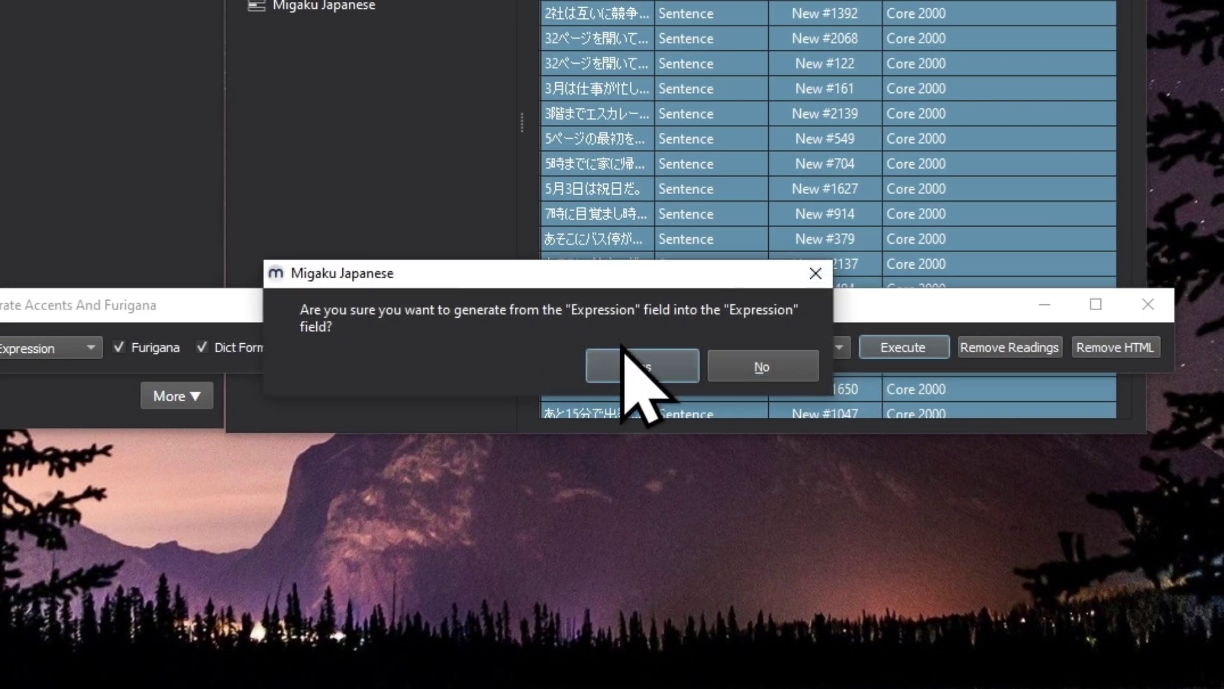
pyautogui.click(616, 367)
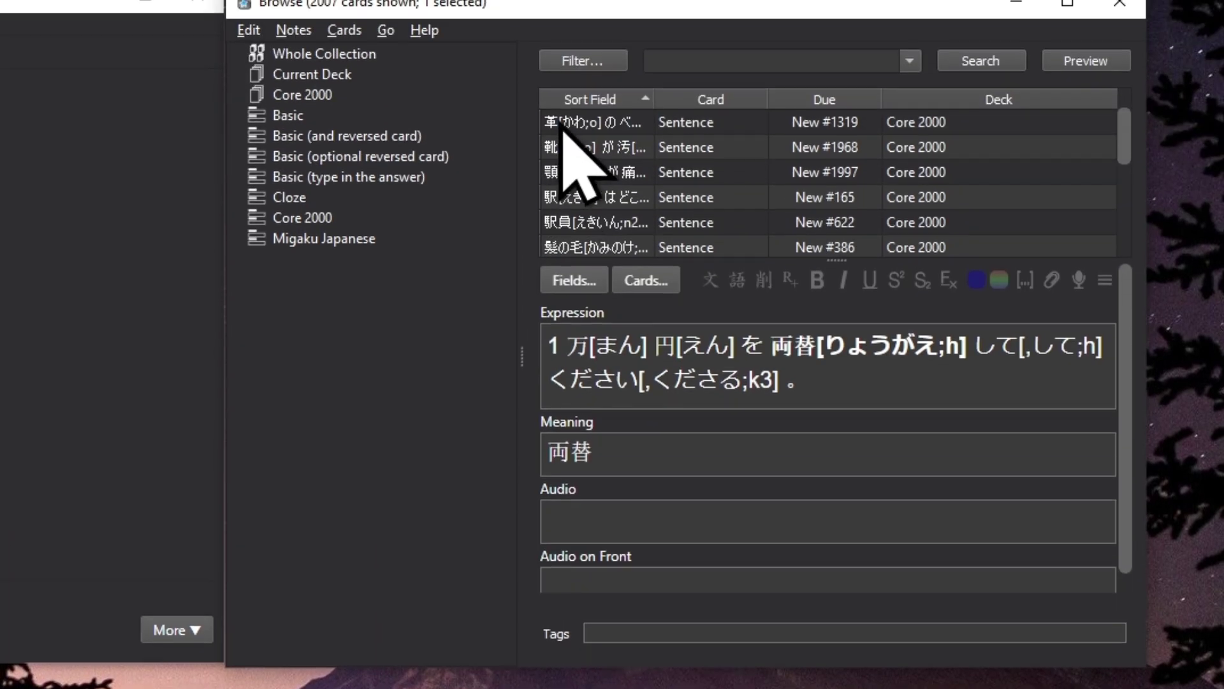
# Preview the 革のベルトを買いました。 card and step through the sides of it and the following cards
pyautogui.click(561, 123)
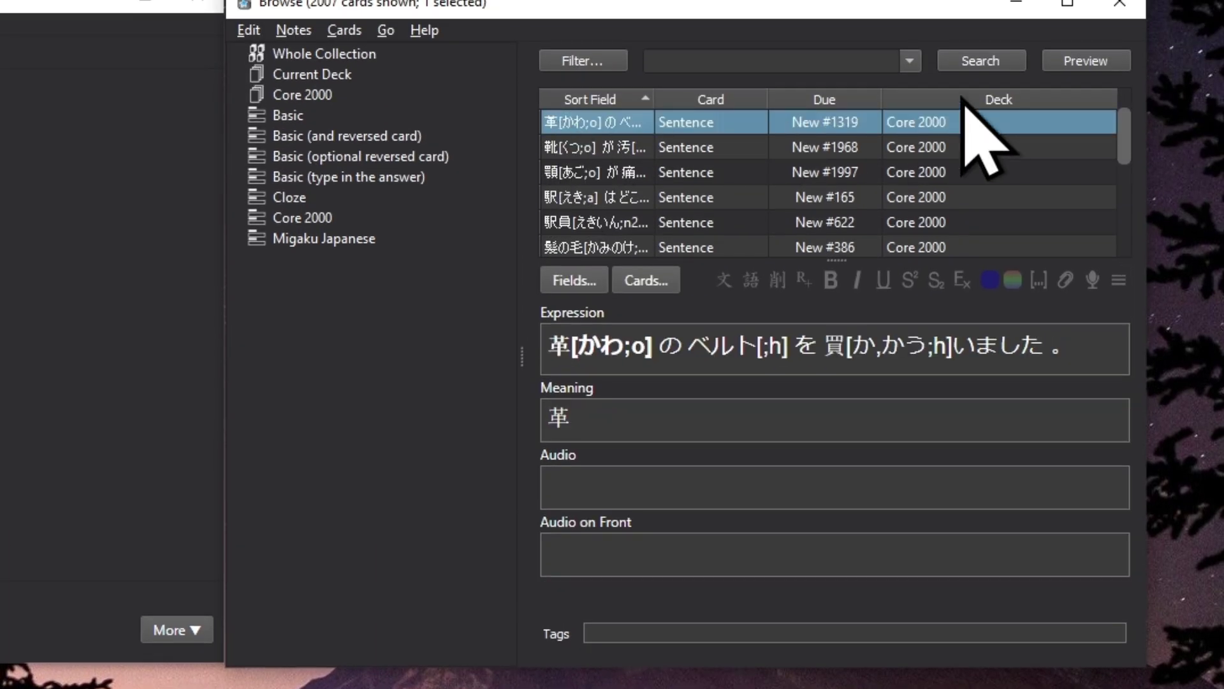
pyautogui.click(1078, 63)
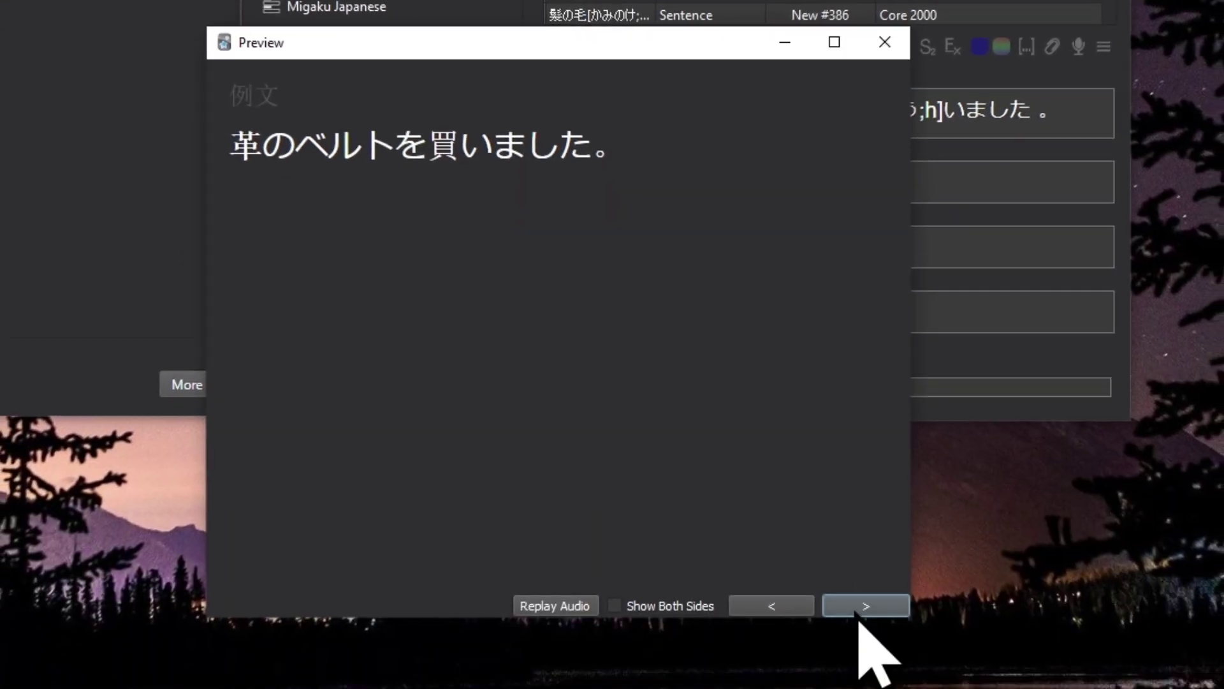
pyautogui.click(860, 688)
pyautogui.click(858, 613)
pyautogui.click(858, 613)
pyautogui.click(858, 613)
pyautogui.click(858, 613)
pyautogui.click(858, 613)
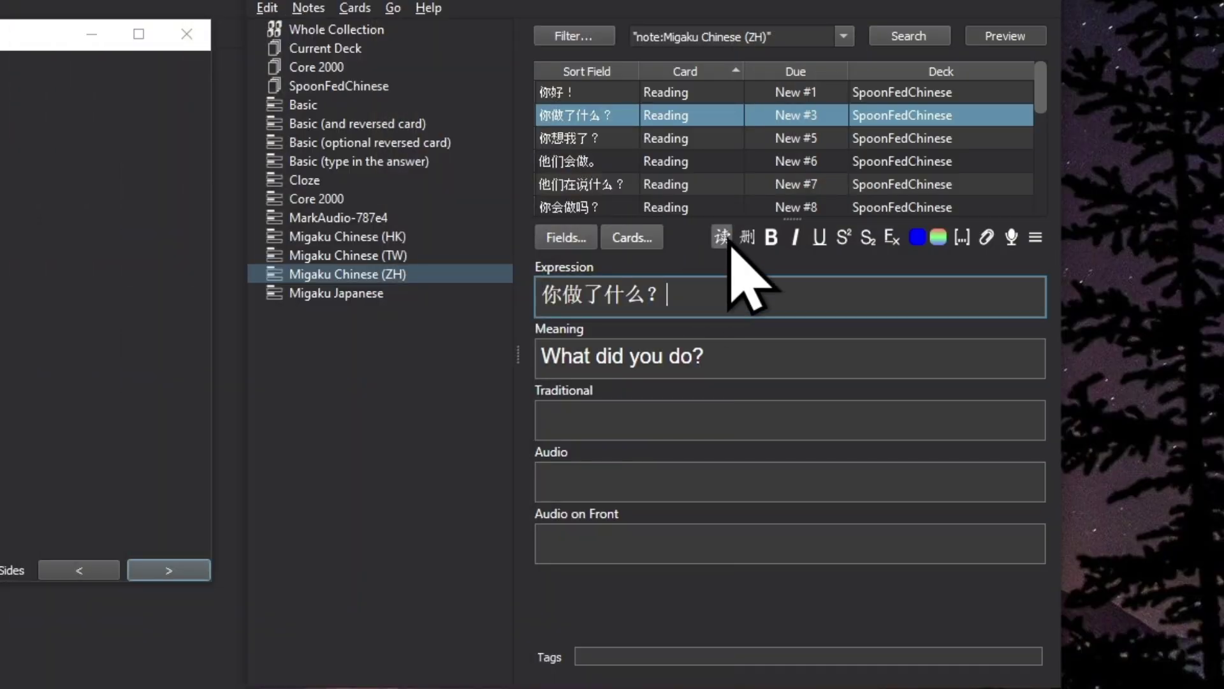
# Generate Chinese readings for the 你做了什么？ and 你想我了？ cards and reveal each card's answer in the preview
pyautogui.click(731, 234)
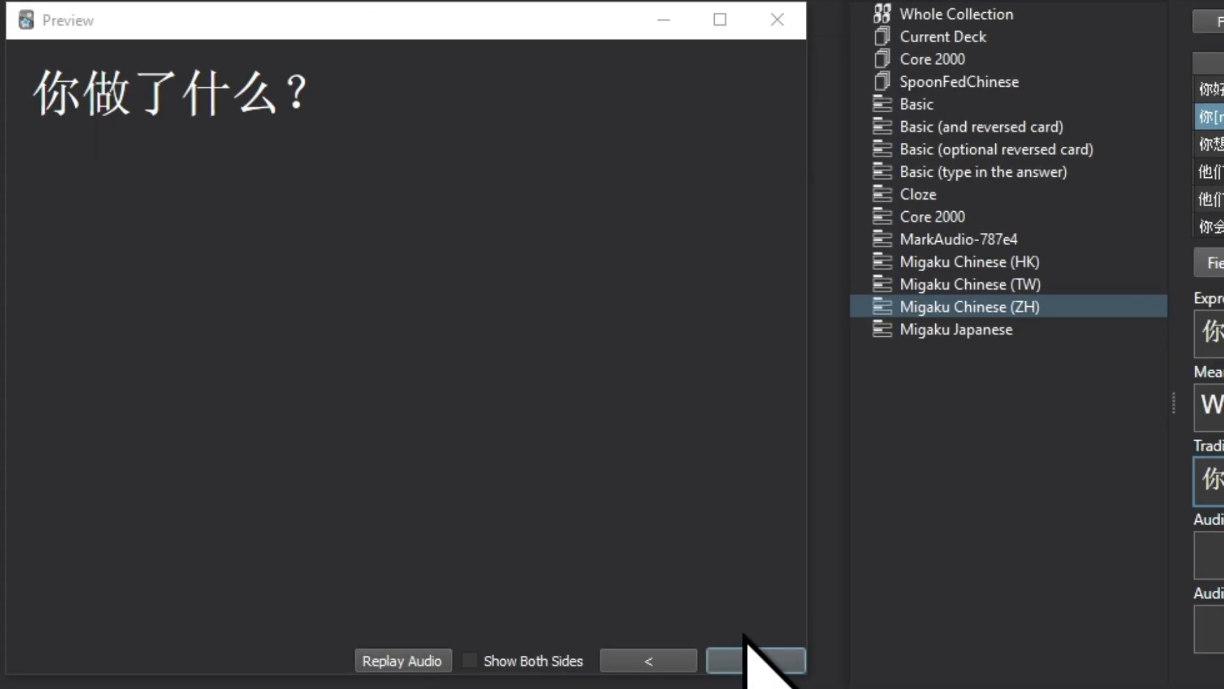
pyautogui.click(756, 660)
pyautogui.click(756, 660)
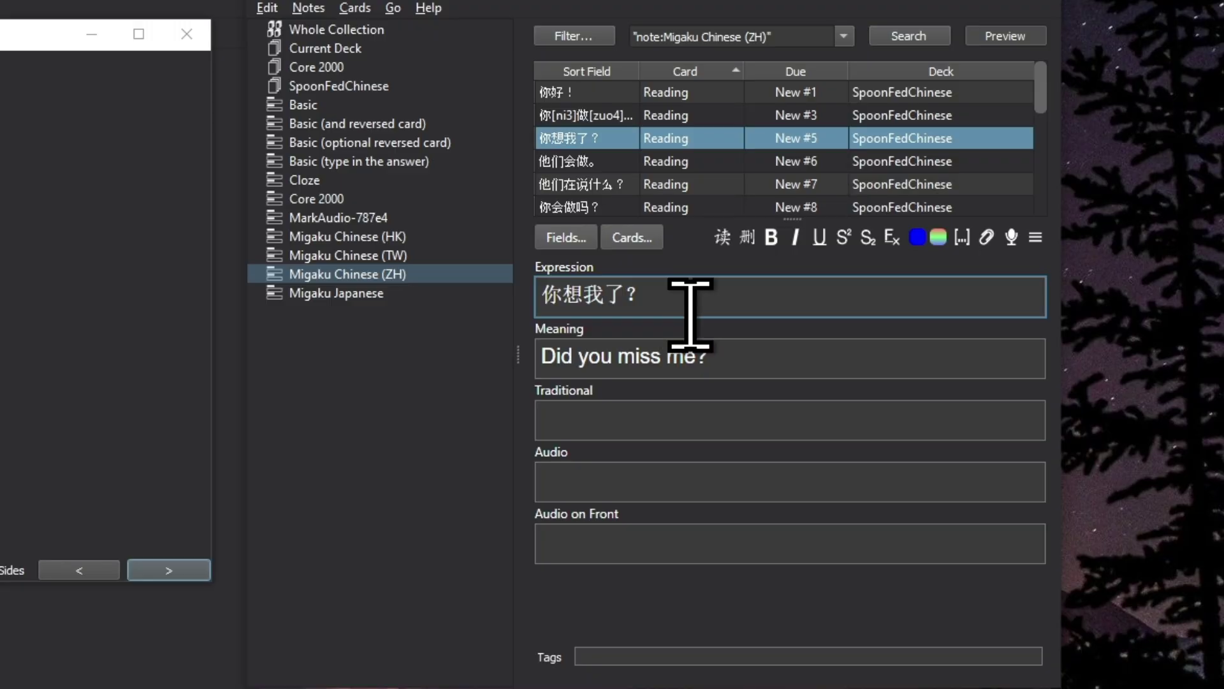
pyautogui.click(724, 239)
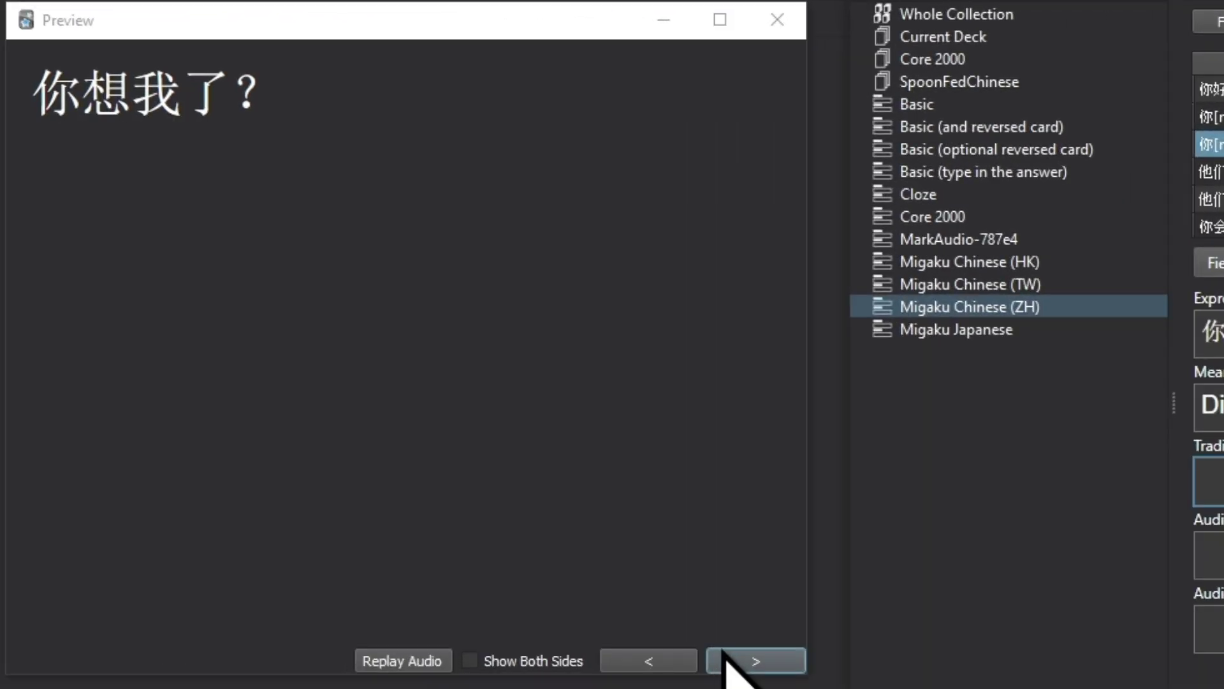
pyautogui.click(733, 660)
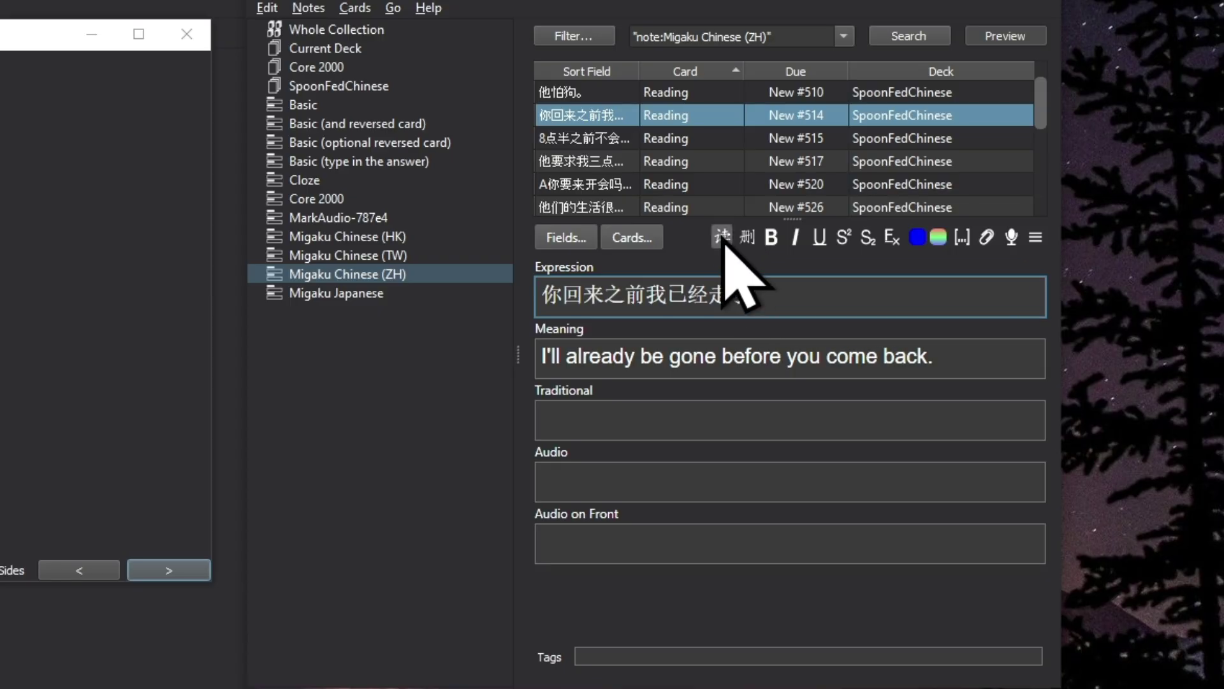
# Generate Chinese readings for 你回来之前我已经走了。, reveal the previewed answer and highlight its traditional text
pyautogui.click(724, 240)
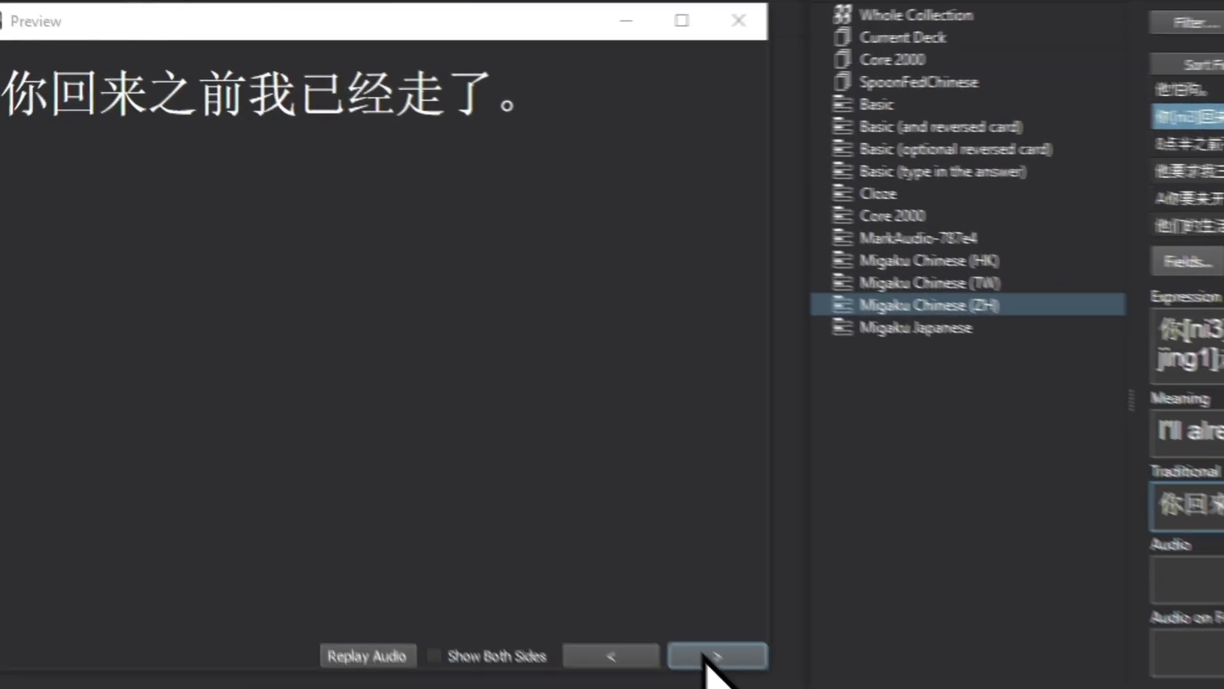
pyautogui.click(742, 660)
pyautogui.moveTo(377, 278); pyautogui.dragTo(28, 287)
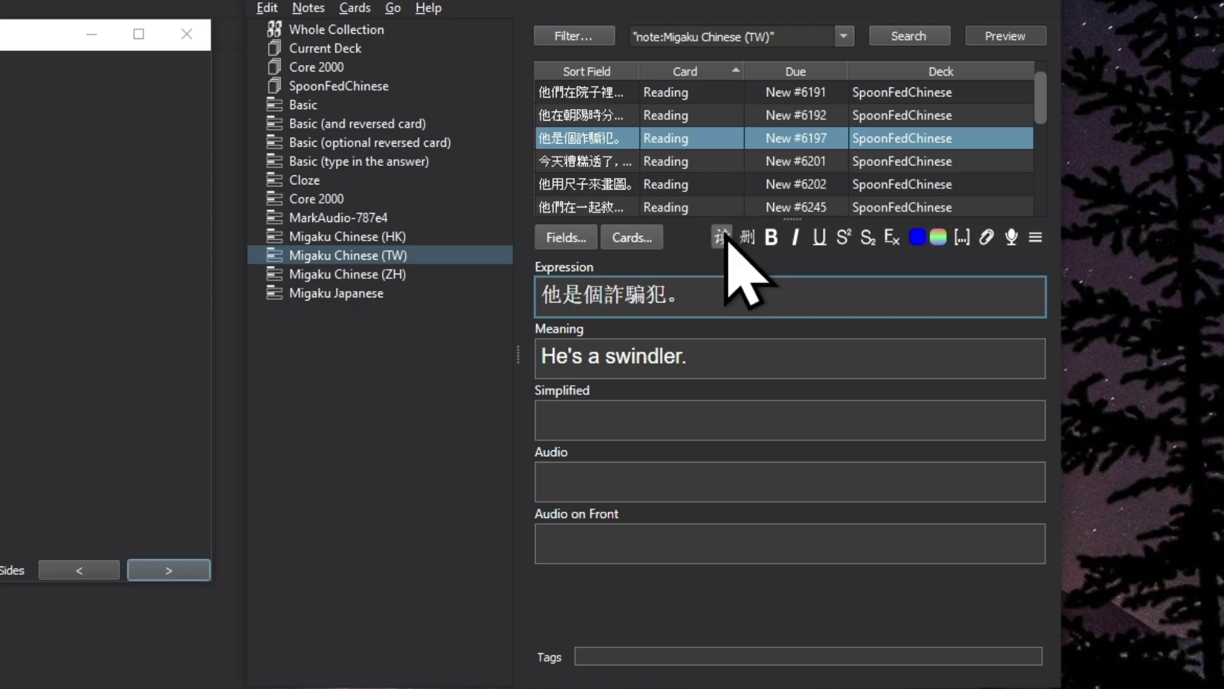
# Generate readings for the Migaku Chinese (TW) card 他是個詐騙犯。, reveal its answer and highlight the simplified sentence
pyautogui.click(721, 237)
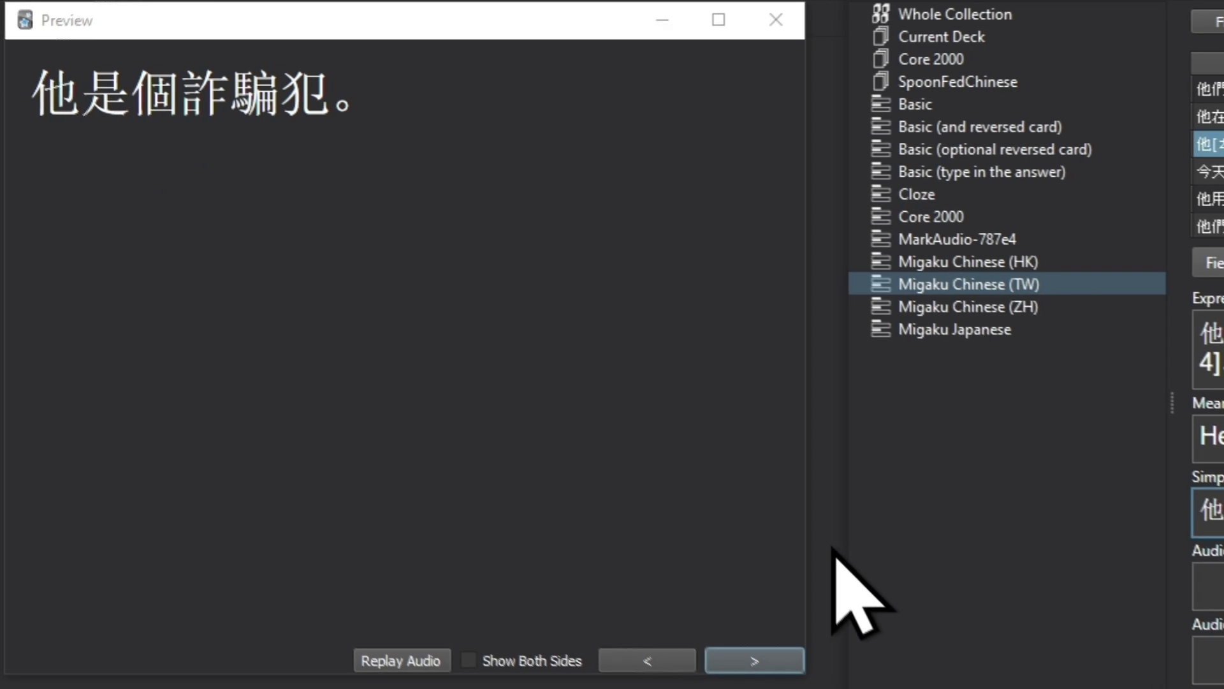
pyautogui.click(757, 659)
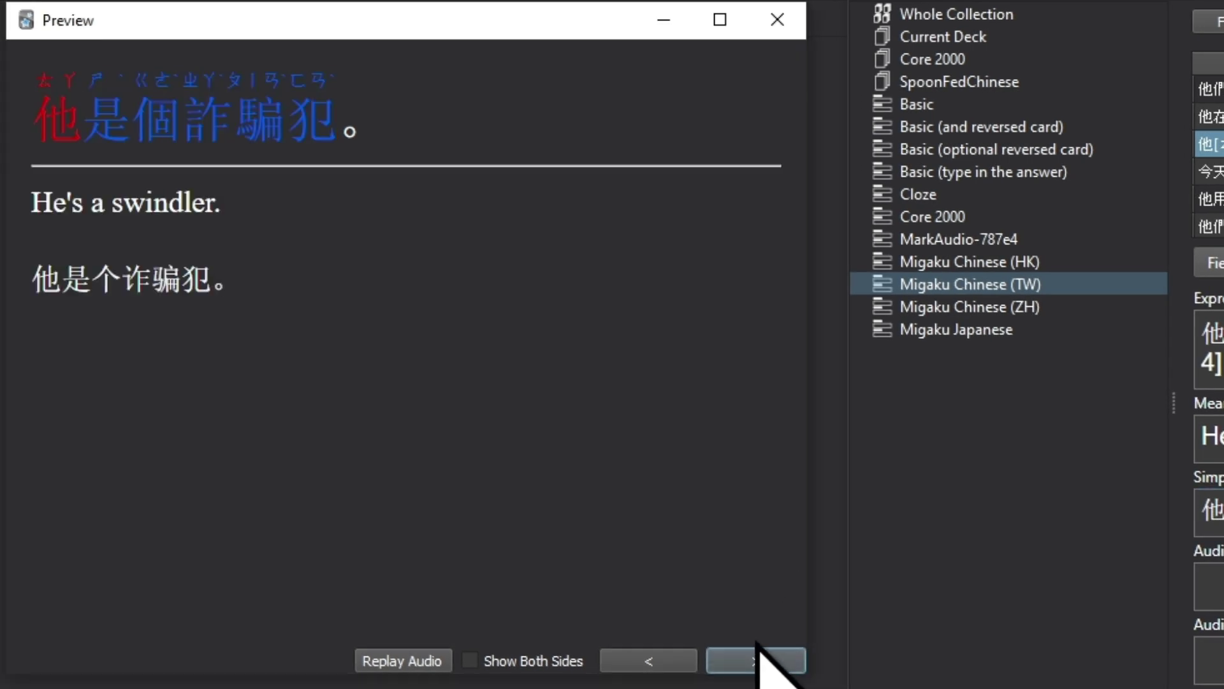
pyautogui.moveTo(274, 281); pyautogui.dragTo(19, 291)
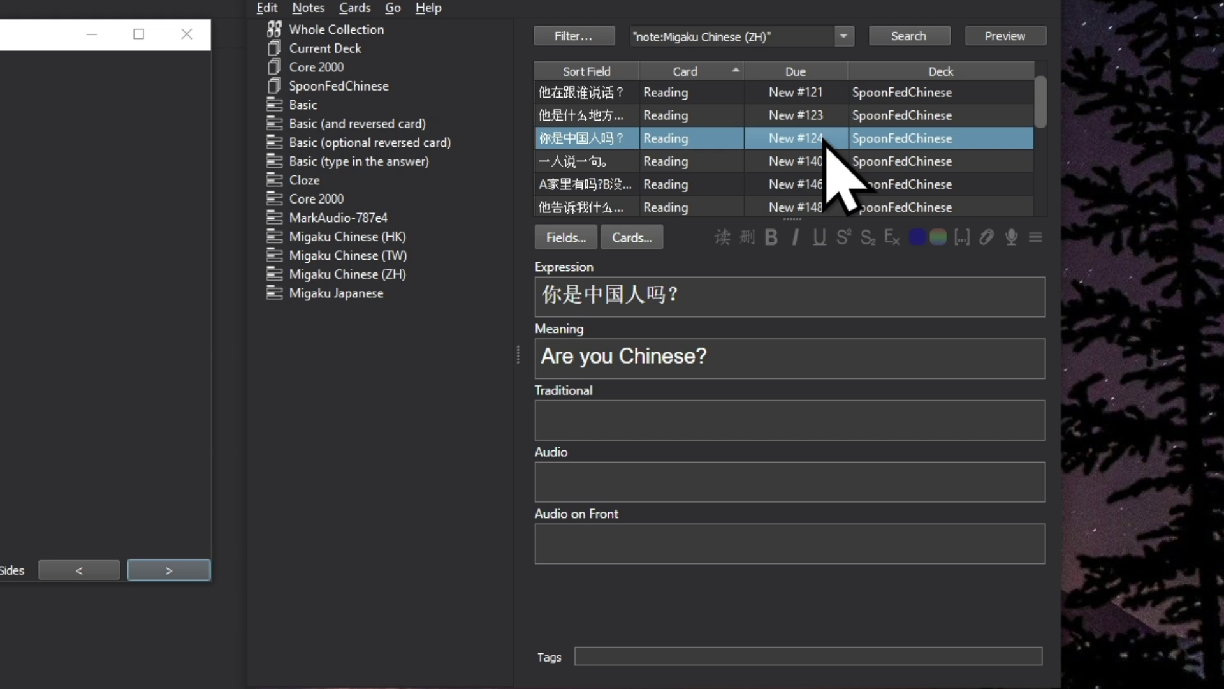
# Set up bulk Chinese reading generation for all Migaku Chinese (ZH) cards, with Expression as both origin and destination
pyautogui.hotkey('ctrl', 'a')
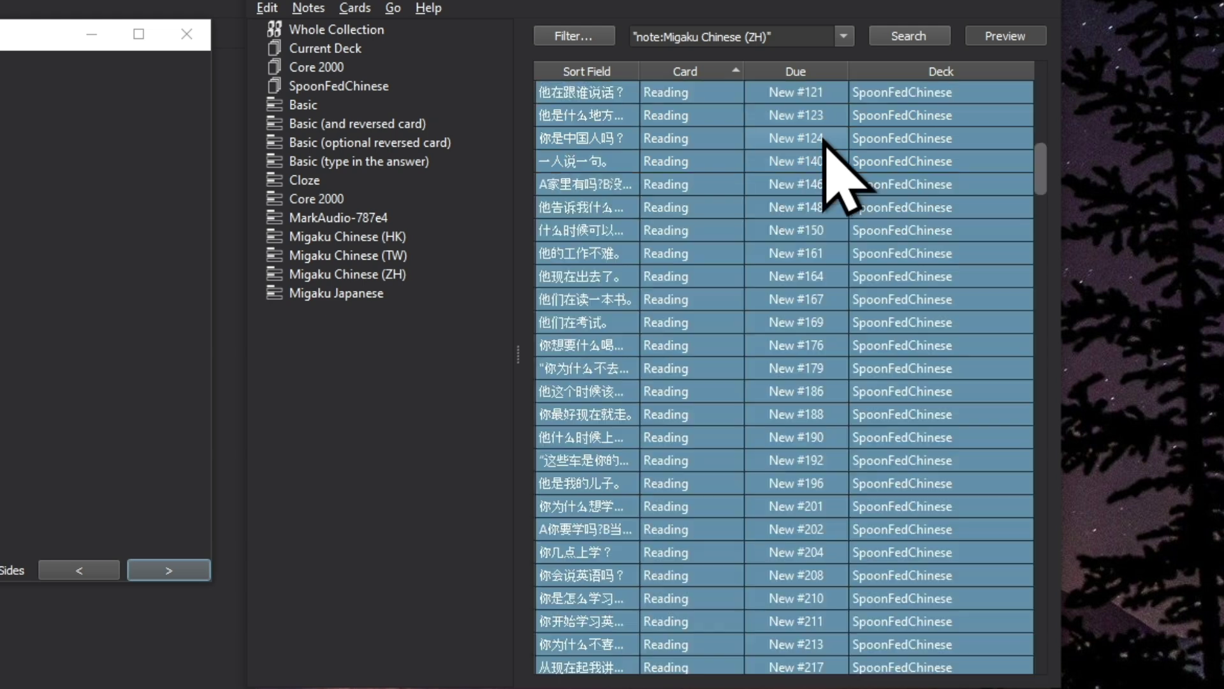
pyautogui.click(268, 9)
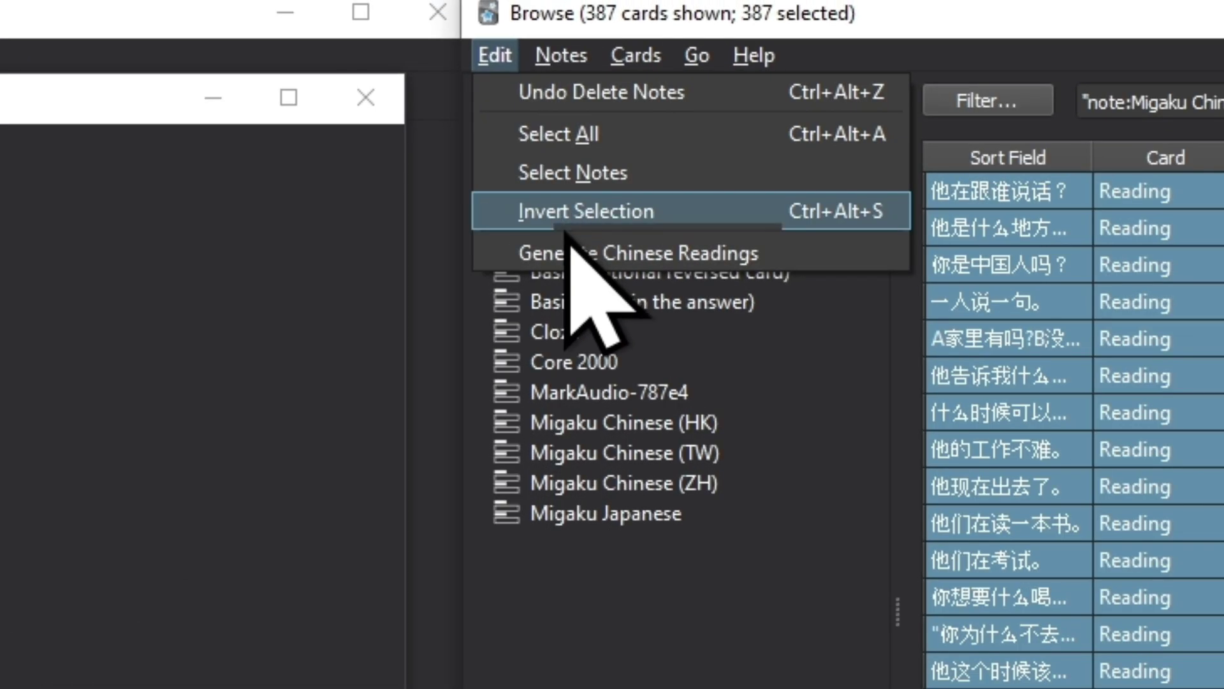
pyautogui.click(579, 254)
pyautogui.click(408, 688)
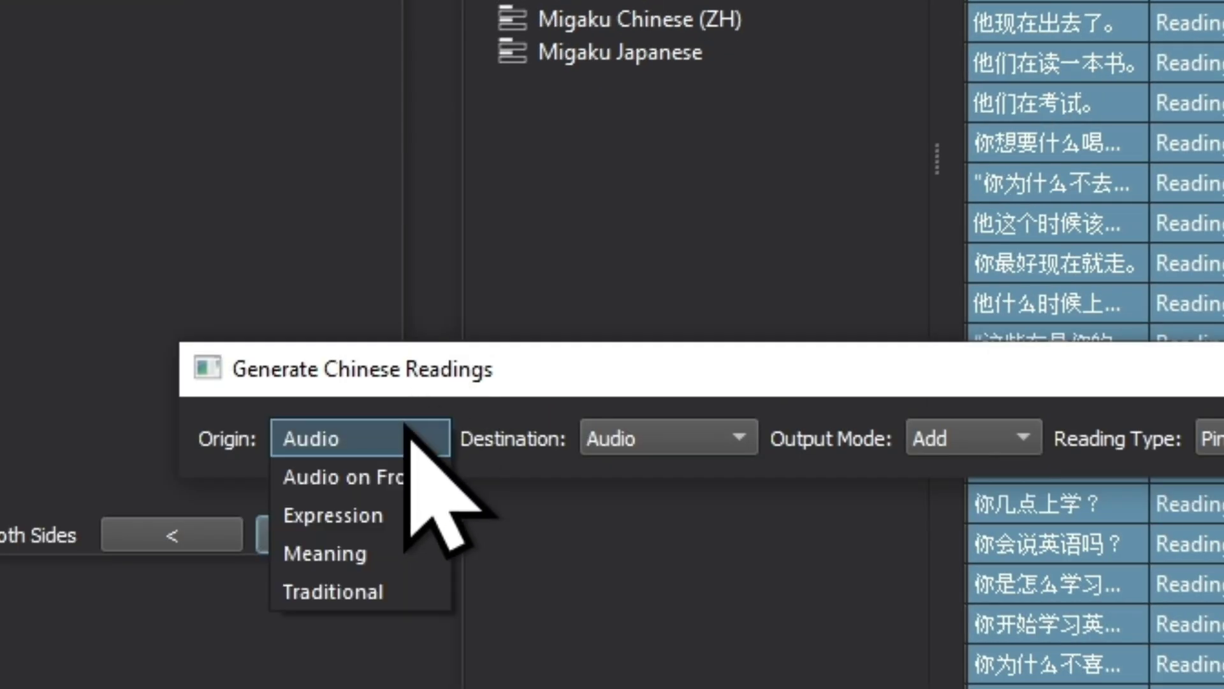
pyautogui.click(399, 510)
pyautogui.click(669, 437)
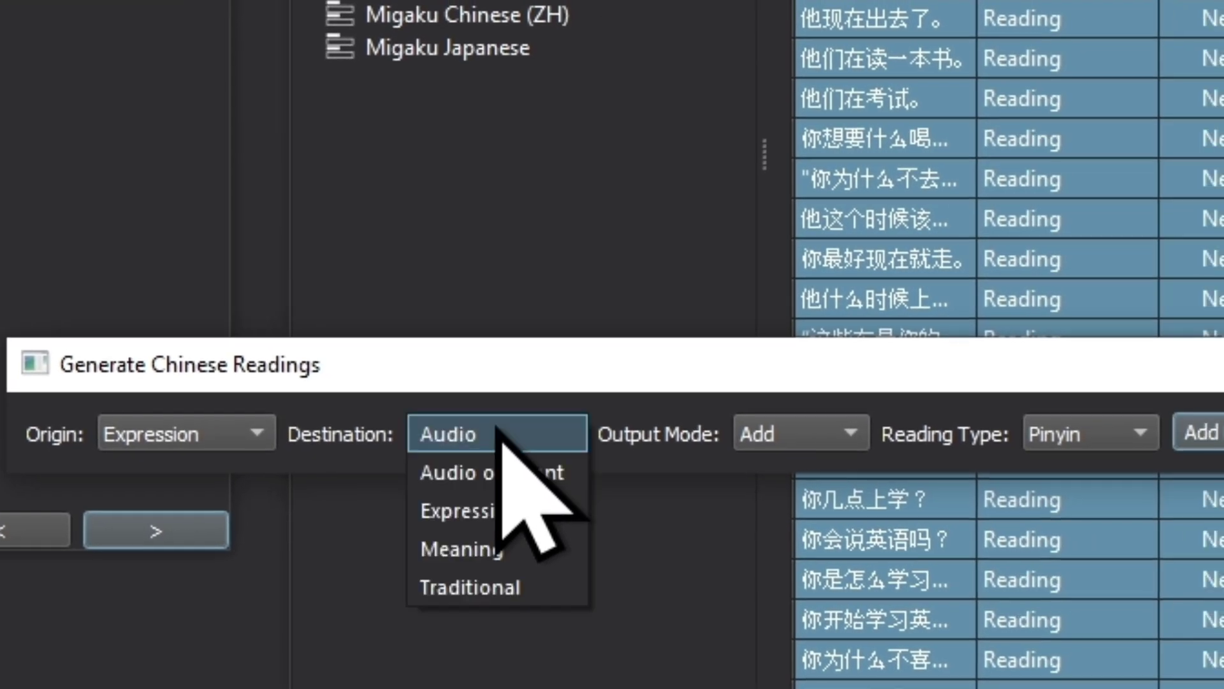
pyautogui.click(487, 511)
# Set the output mode to Overwrite and add Pinyin readings to the selected Migaku Chinese (ZH) cards
pyautogui.click(828, 434)
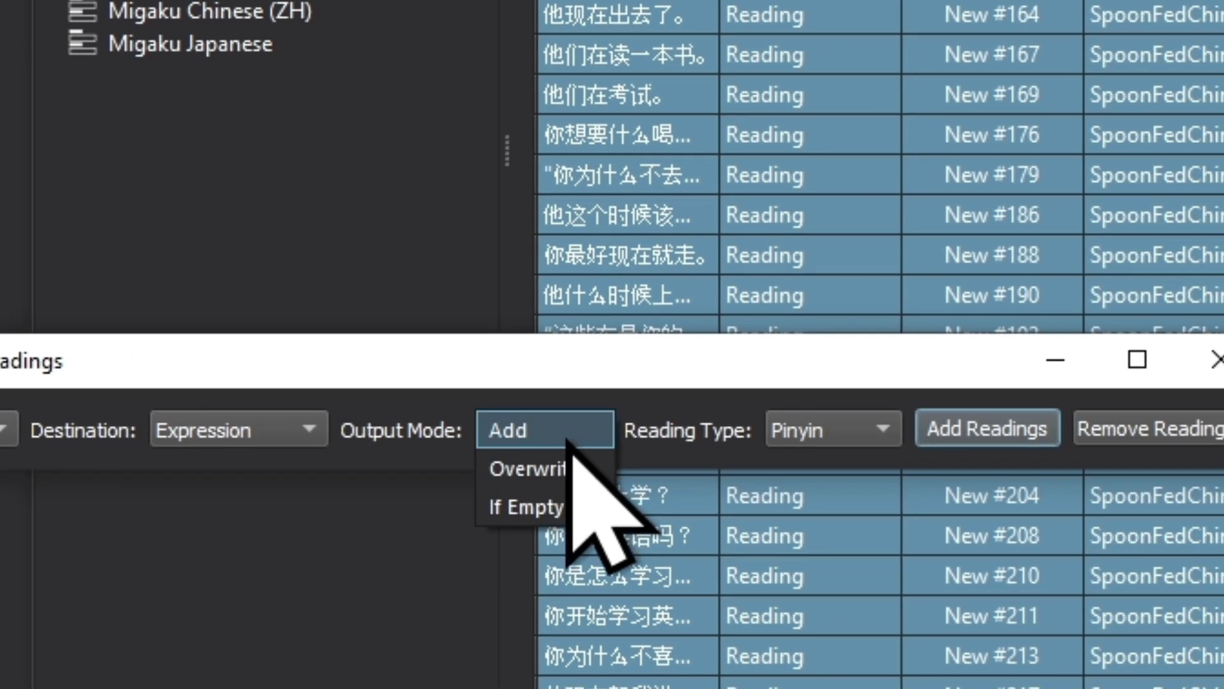
pyautogui.click(556, 473)
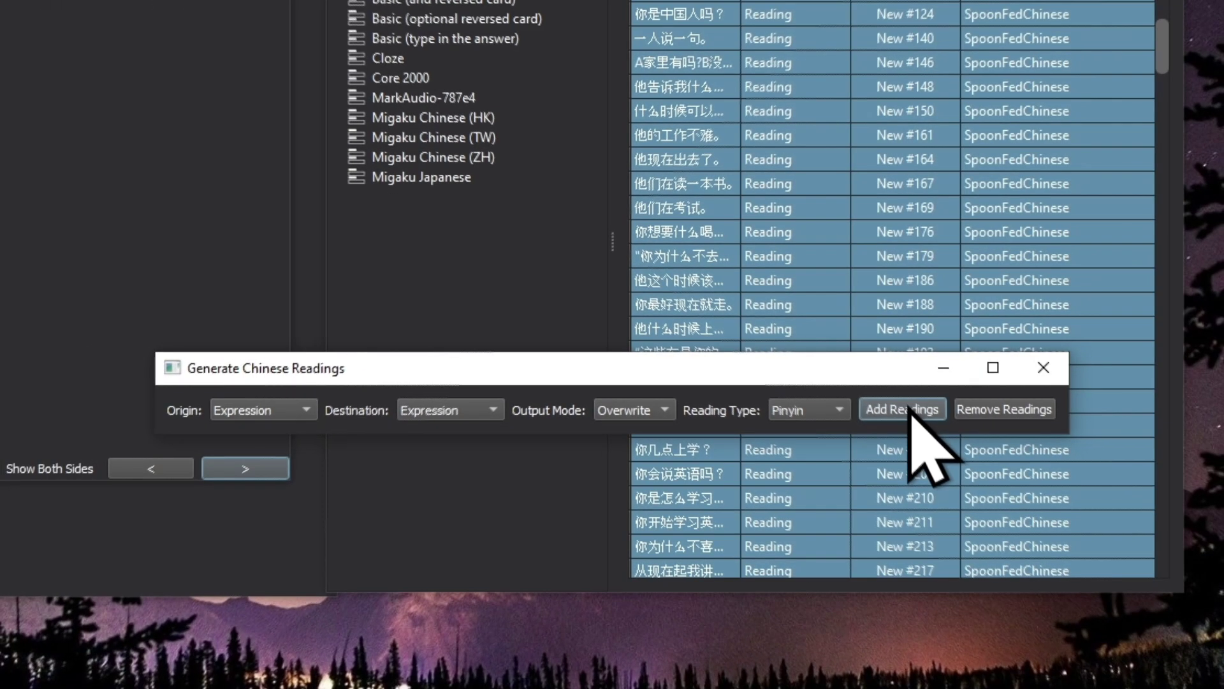
pyautogui.click(912, 411)
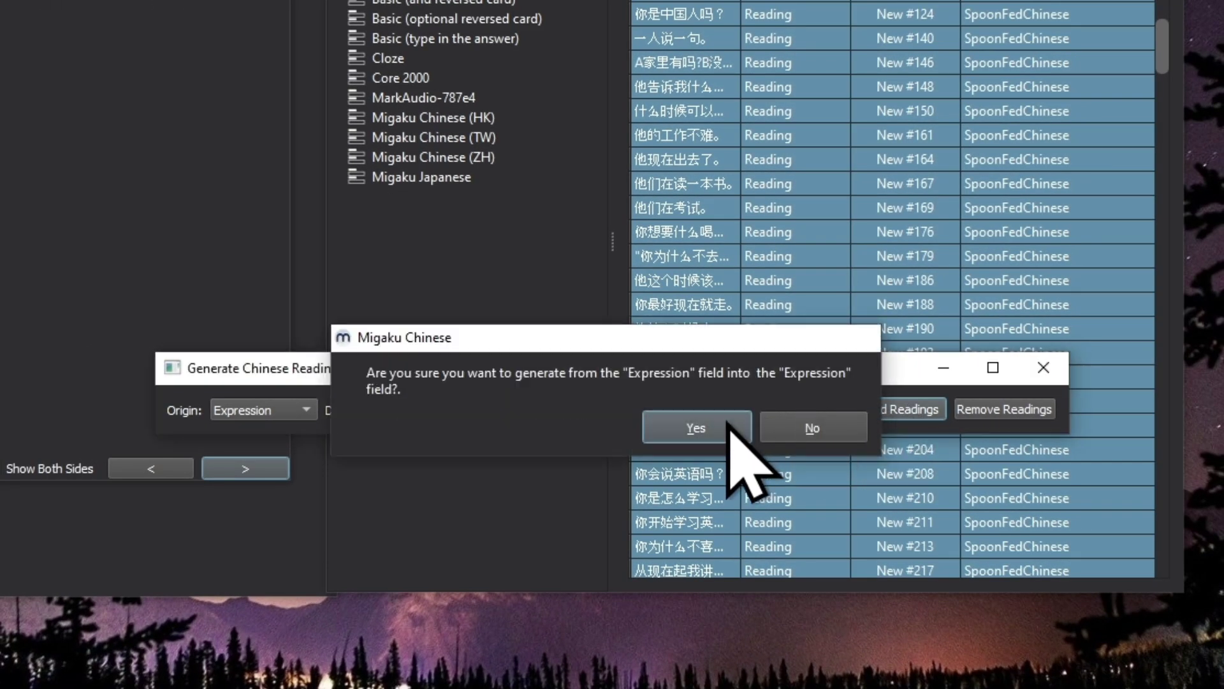
pyautogui.click(727, 429)
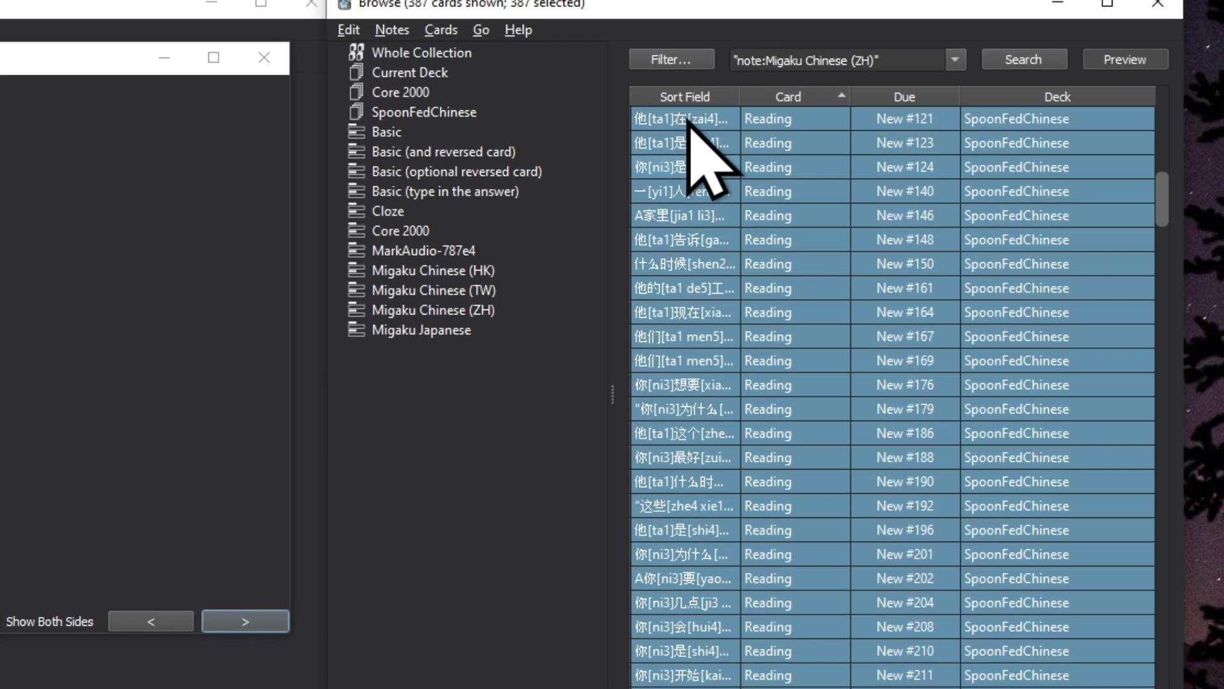
# Reveal the previewed answers of the first Migaku Chinese (HK), (TW) and (ZH) cards to compare their readings
pyautogui.click(700, 0)
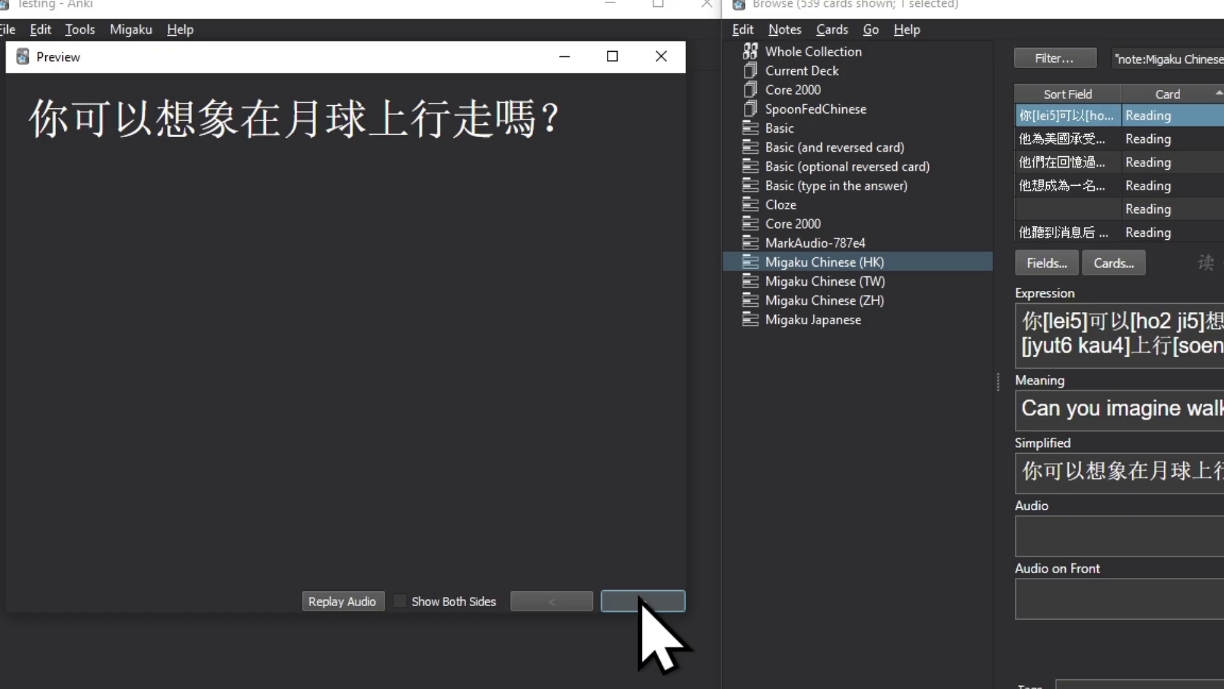
pyautogui.click(641, 600)
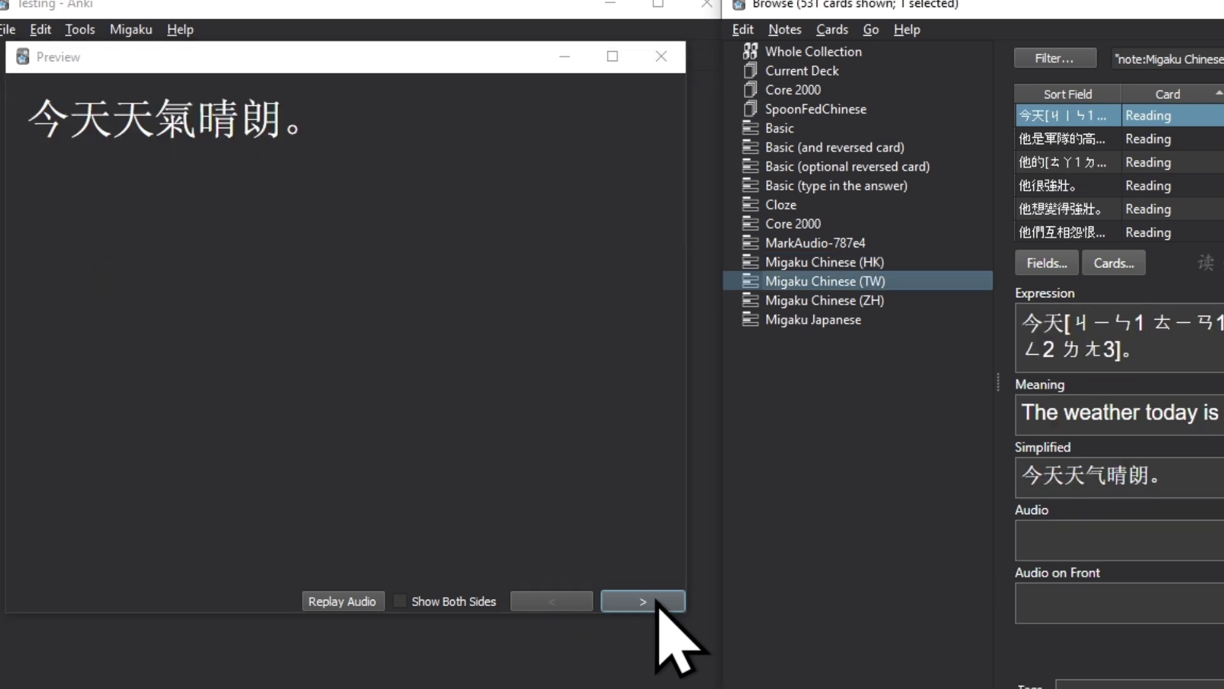
pyautogui.click(657, 603)
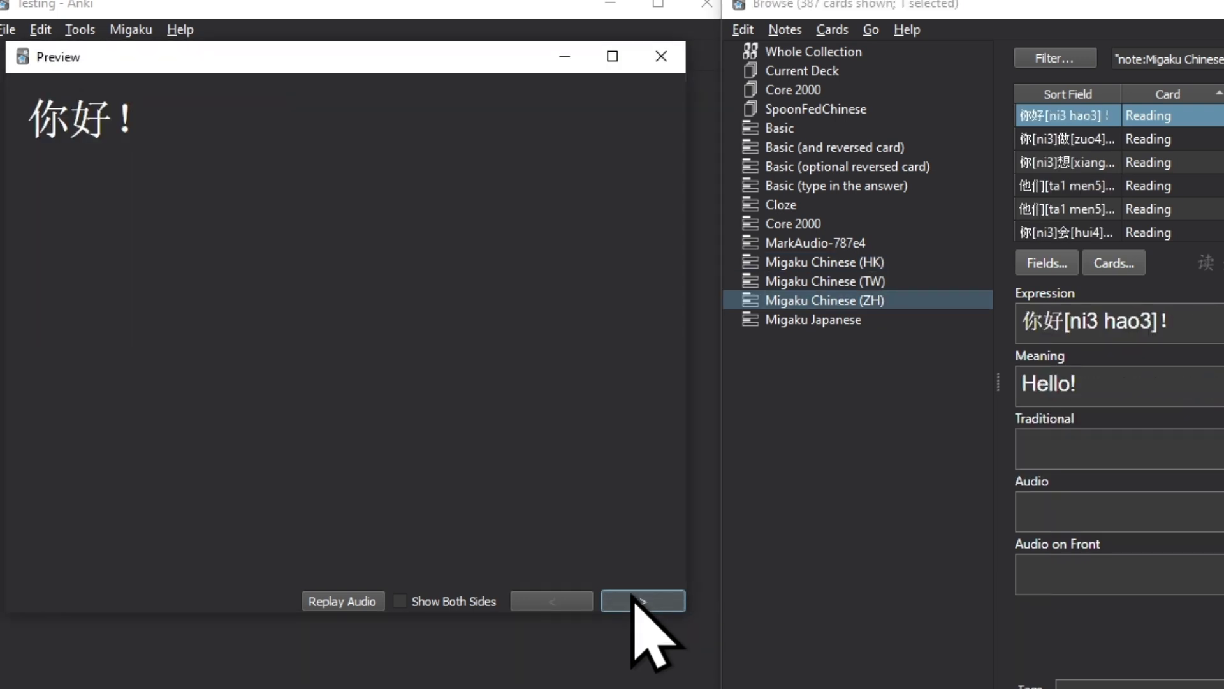
pyautogui.click(635, 600)
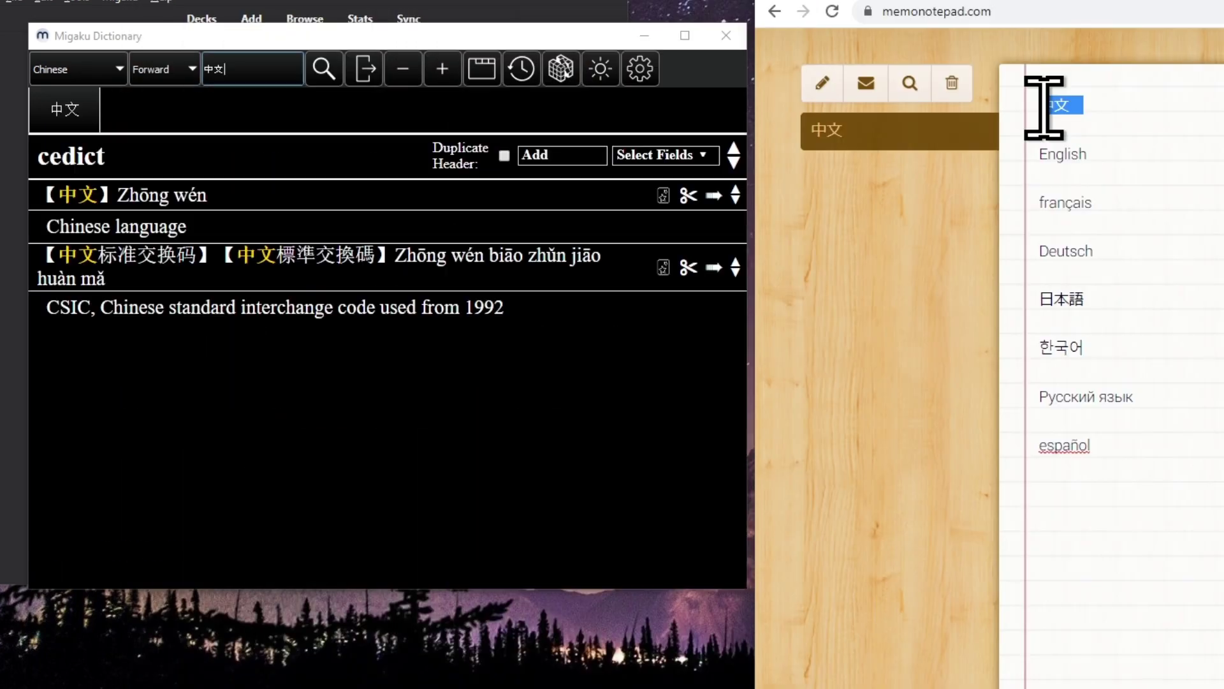
# Look up the note's word English in the English dictionaries and français in the French dictionaries
pyautogui.click(96, 69)
pyautogui.click(83, 81)
pyautogui.moveTo(1092, 154); pyautogui.dragTo(1052, 152)
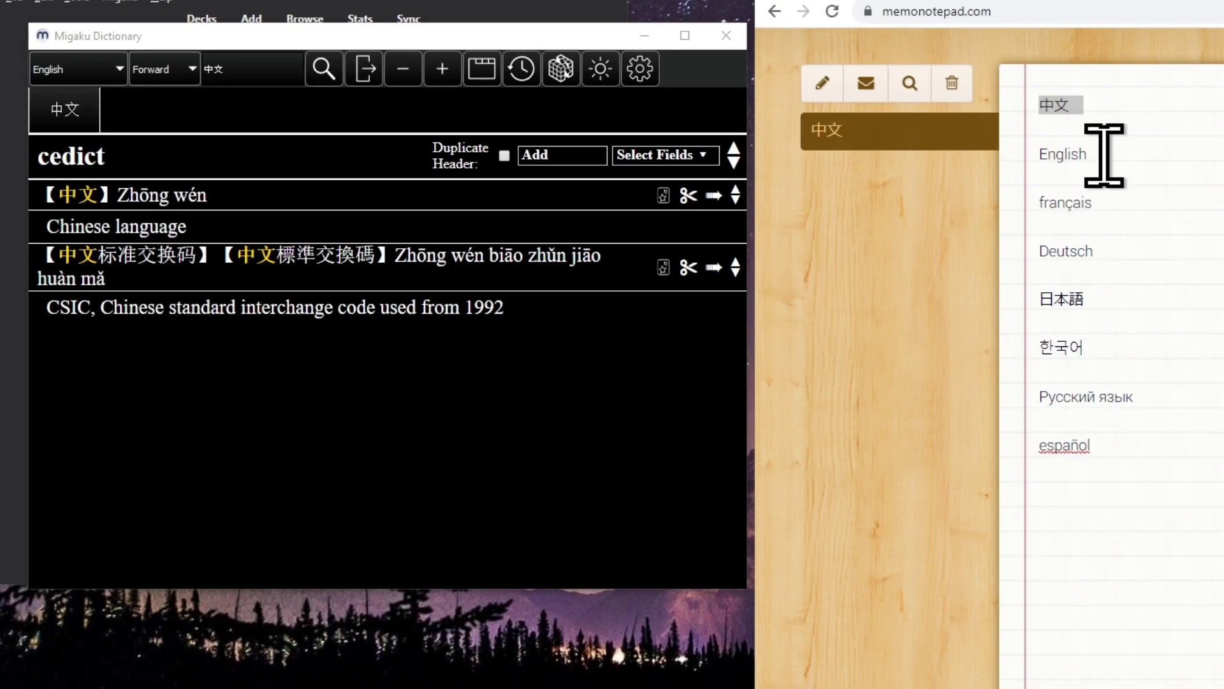
pyautogui.hotkey('ctrl', 'c')
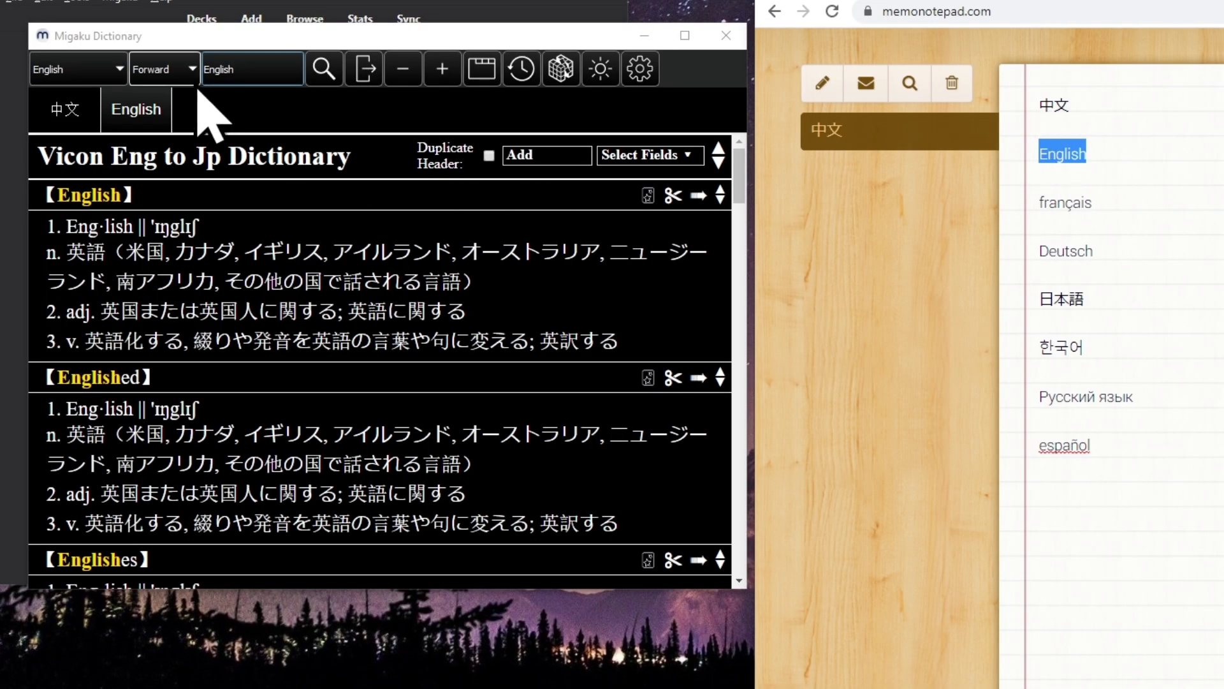
pyautogui.click(96, 69)
pyautogui.click(64, 99)
pyautogui.moveTo(1093, 203); pyautogui.dragTo(1053, 204)
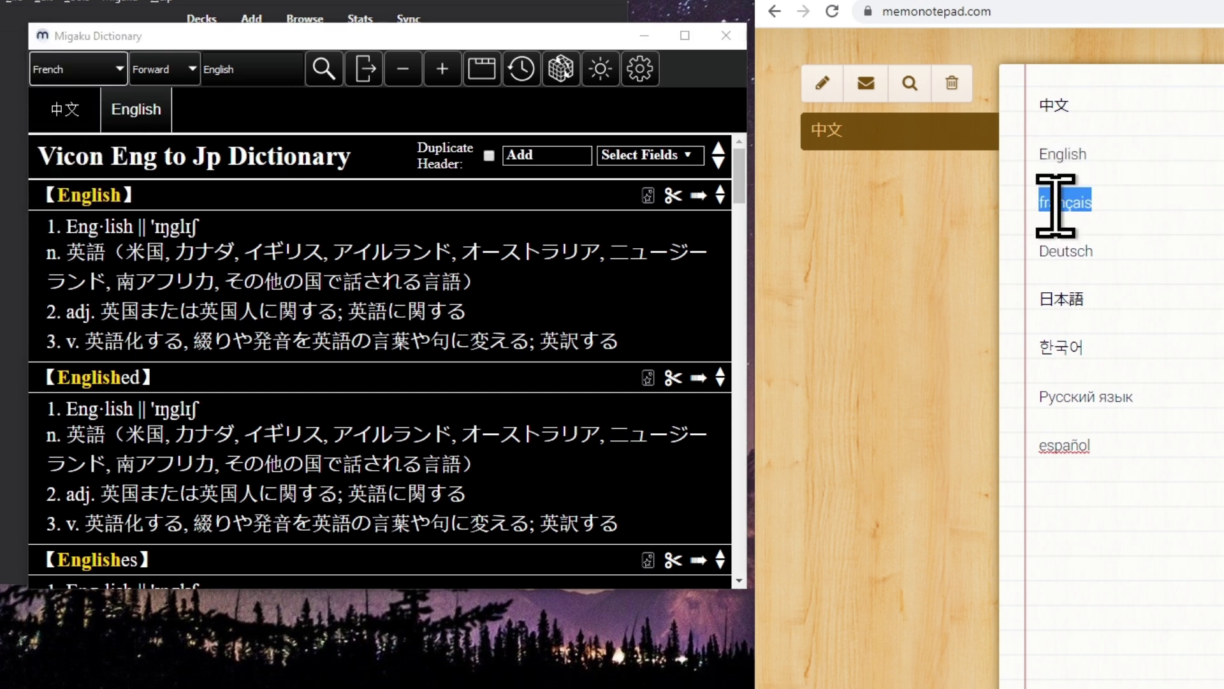
pyautogui.hotkey('ctrl', 'c')
# Look up Deutsch in the German dictionaries and 日本語 in the Japanese dictionaries
pyautogui.click(99, 75)
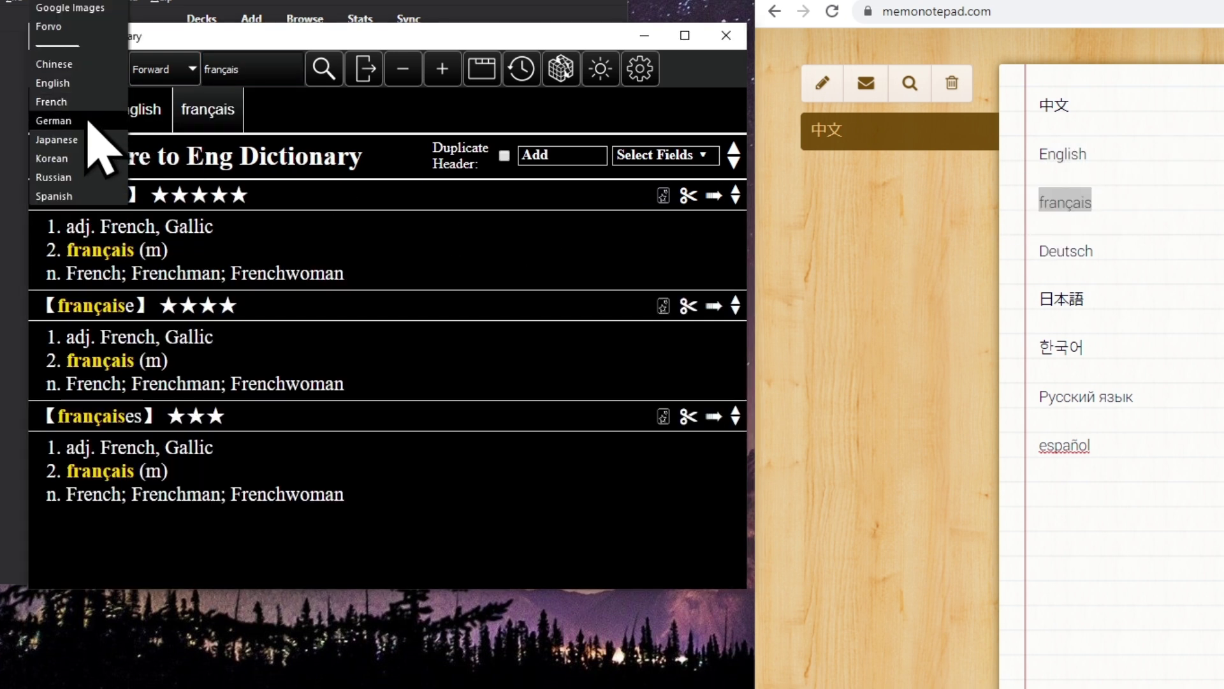
pyautogui.click(64, 118)
pyautogui.moveTo(1094, 252); pyautogui.dragTo(1024, 255)
pyautogui.hotkey('ctrl', 'c')
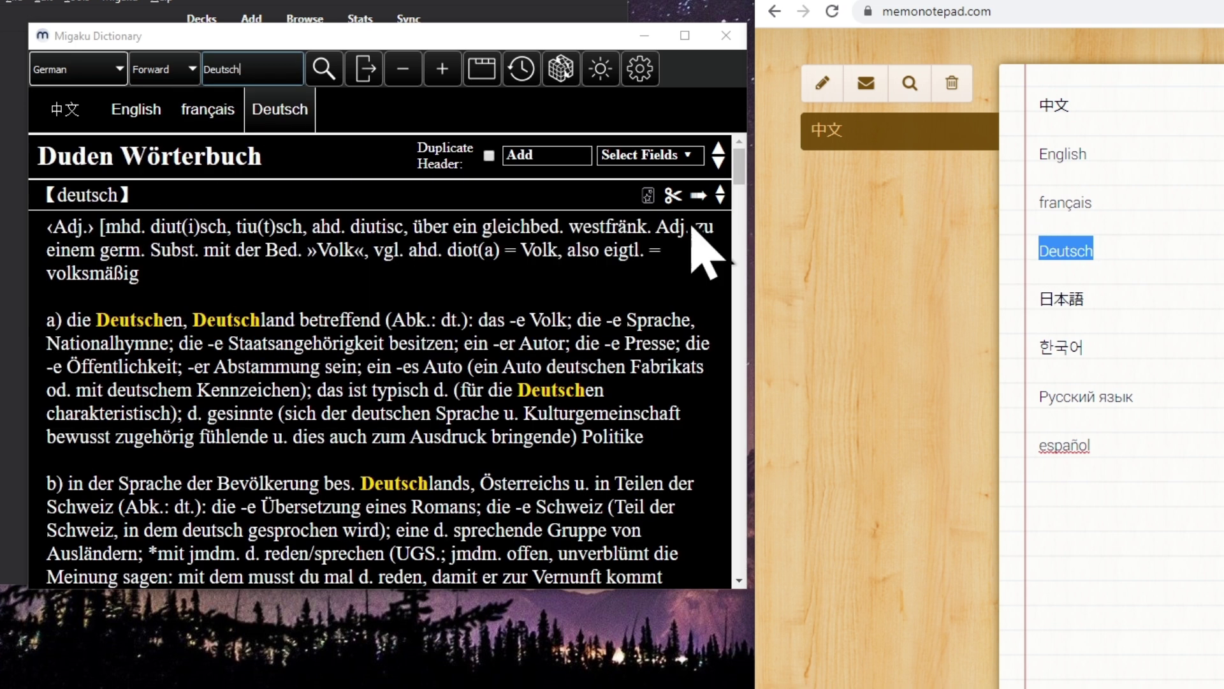
pyautogui.click(96, 70)
pyautogui.click(83, 135)
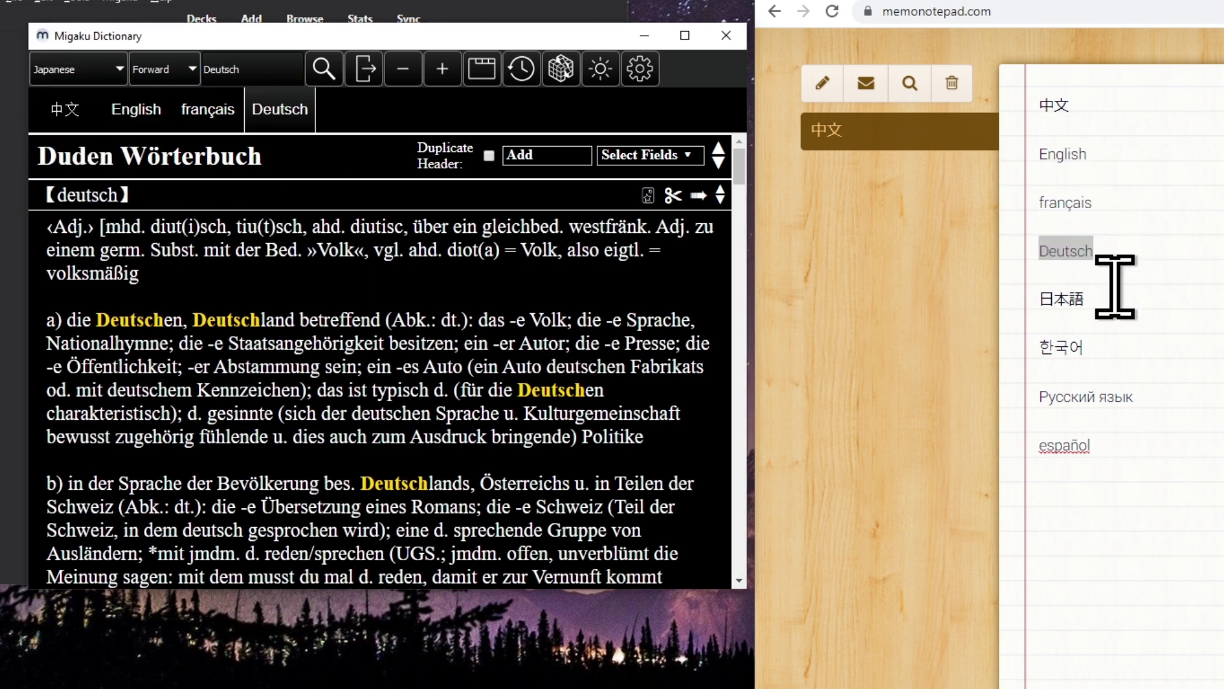
pyautogui.moveTo(1094, 299); pyautogui.dragTo(1030, 299)
pyautogui.hotkey('ctrl', 'c')
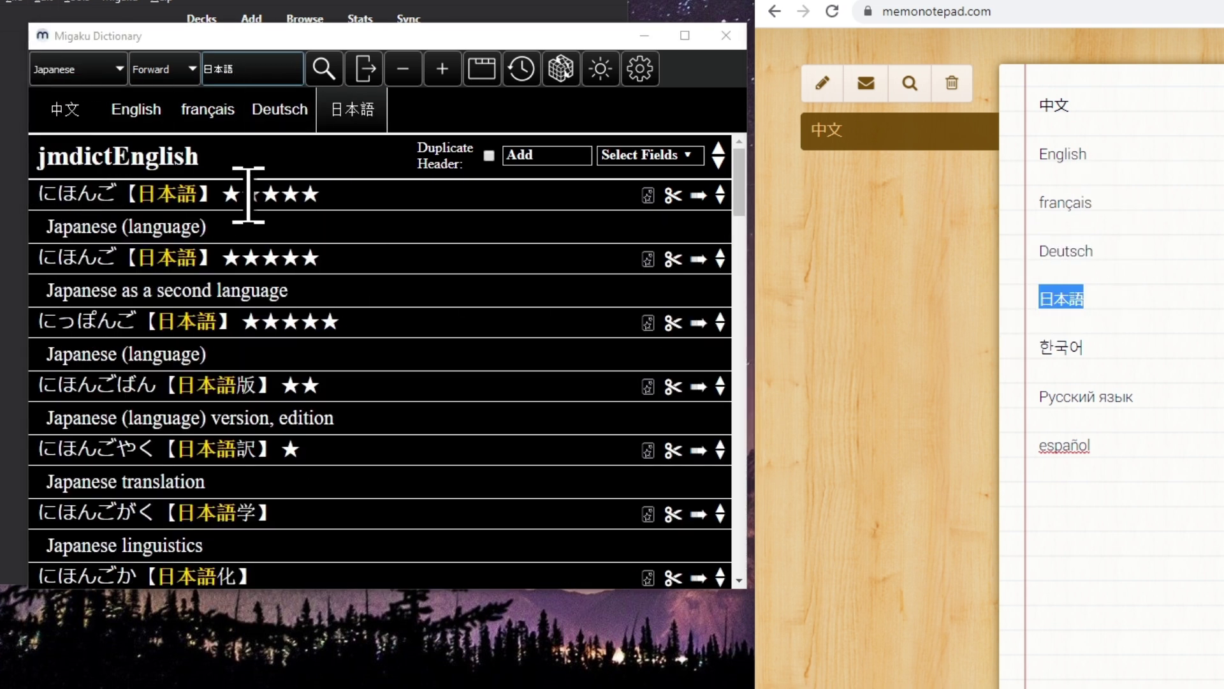
# Look up 한국어 in the Korean dictionaries and язык in the Russian dictionaries
pyautogui.click(102, 70)
pyautogui.click(109, 170)
pyautogui.moveTo(1095, 348); pyautogui.dragTo(1015, 344)
pyautogui.hotkey('ctrl', 'c')
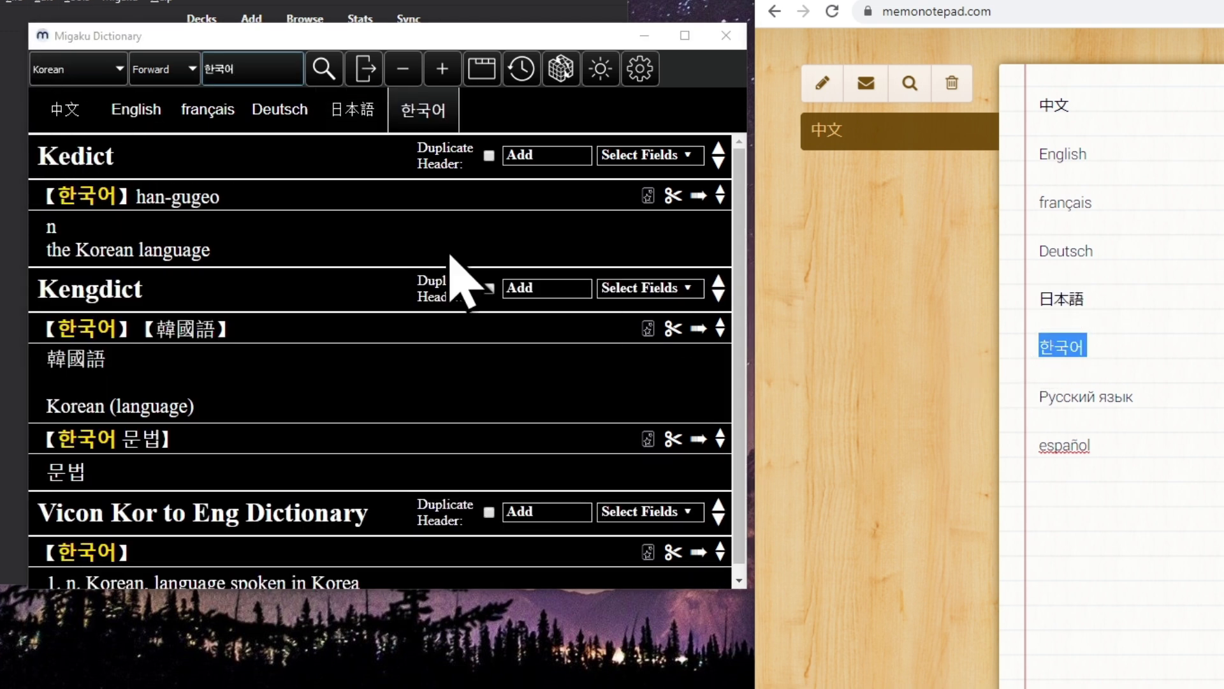
pyautogui.click(102, 70)
pyautogui.click(96, 174)
pyautogui.click(1082, 392)
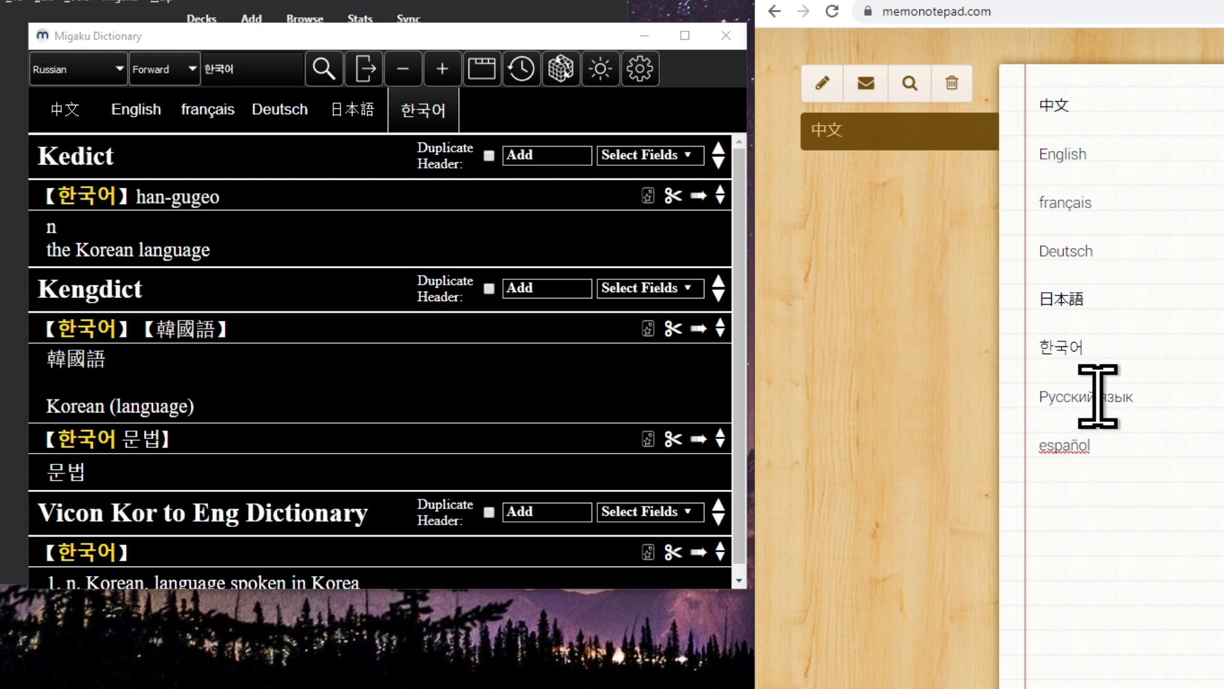
pyautogui.hotkey('ctrl', 'c')
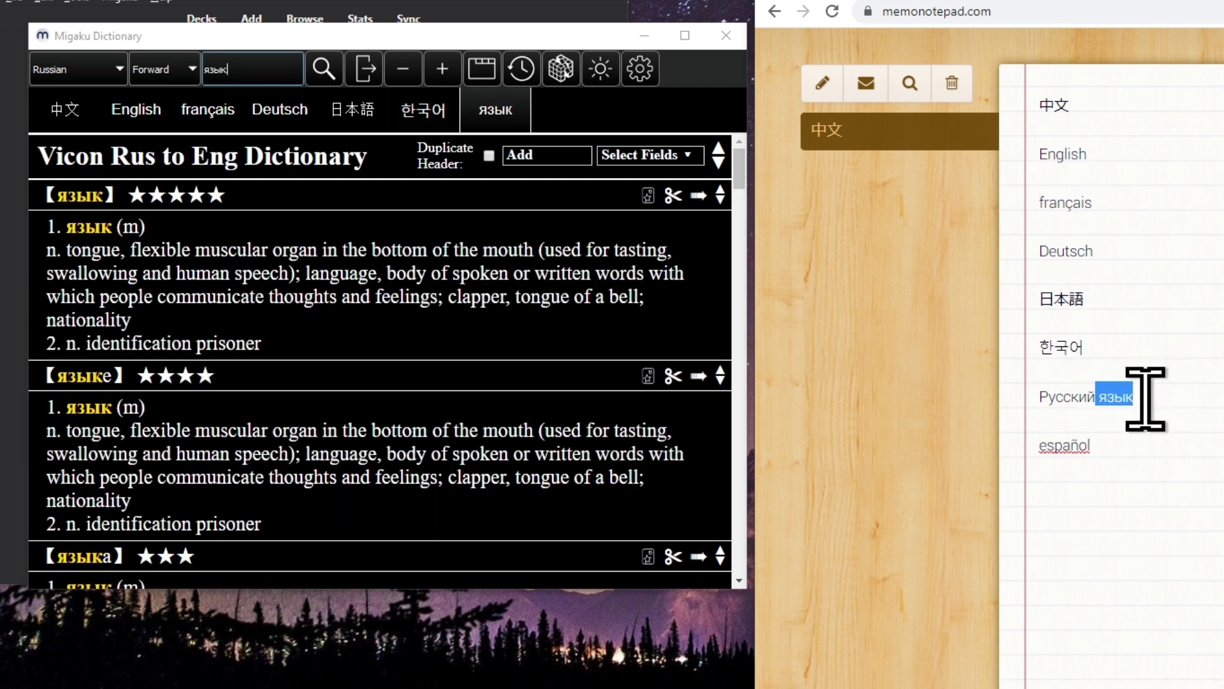
# Look up the note's word español in the Spanish dictionaries
pyautogui.click(96, 69)
pyautogui.click(85, 195)
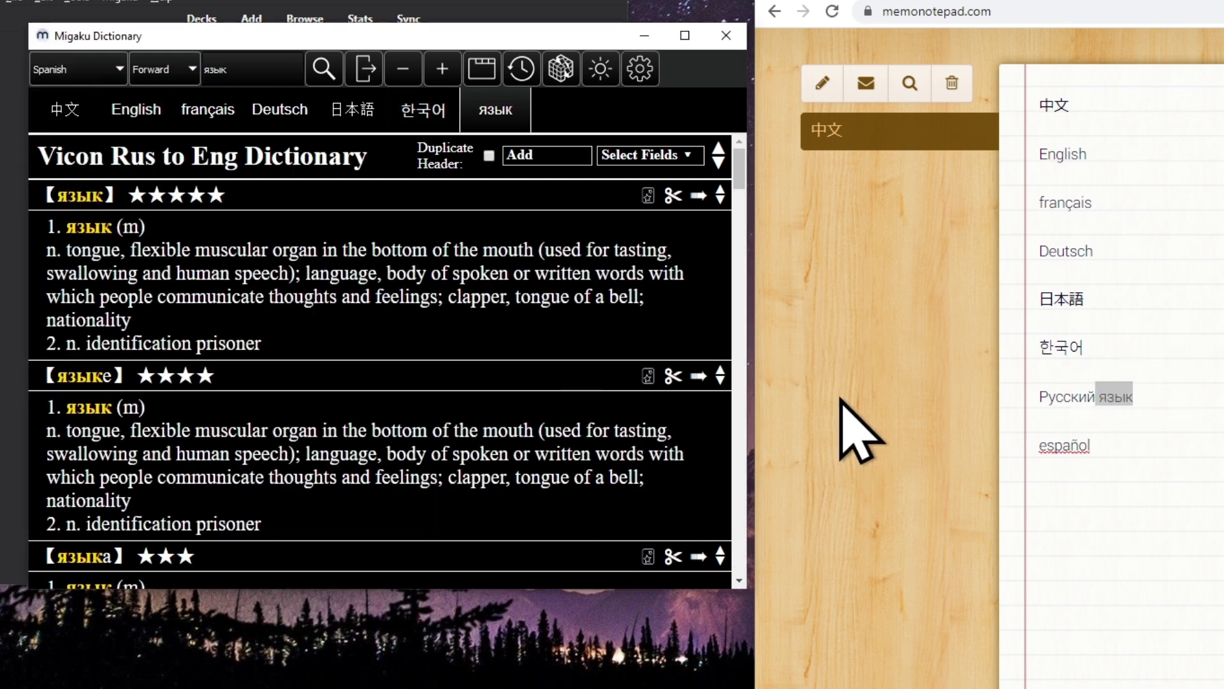
pyautogui.moveTo(1038, 445); pyautogui.dragTo(1137, 459)
pyautogui.hotkey('ctrl', 'c')
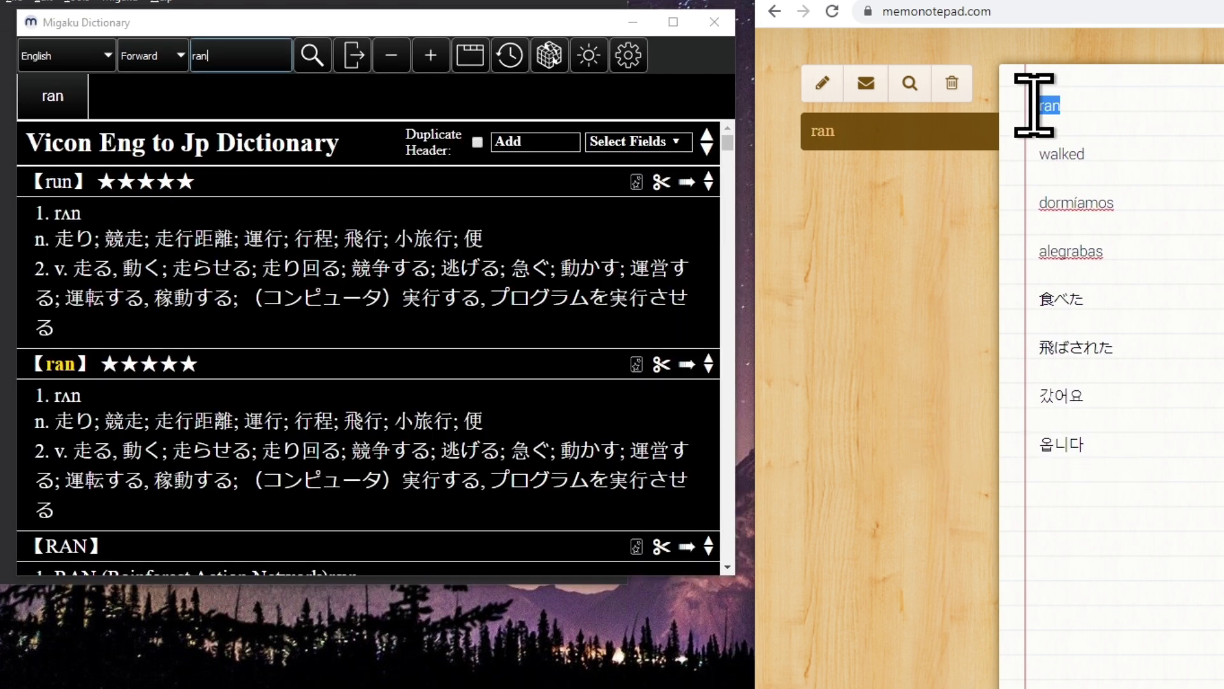
# Look up the conjugated verbs walked in the English dictionaries and dormíamos and alegrabas in the Spanish dictionaries
pyautogui.hotkey('ctrl', 'c')
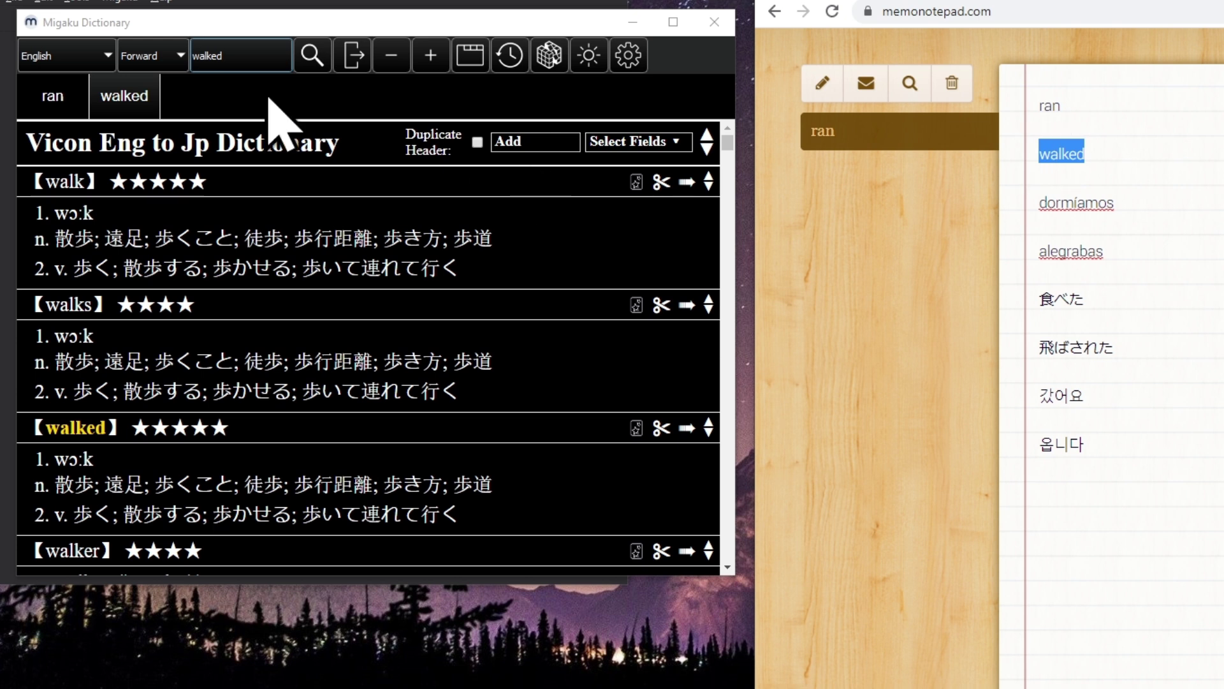
pyautogui.click(70, 55)
pyautogui.click(64, 197)
pyautogui.moveTo(1116, 203); pyautogui.dragTo(1057, 205)
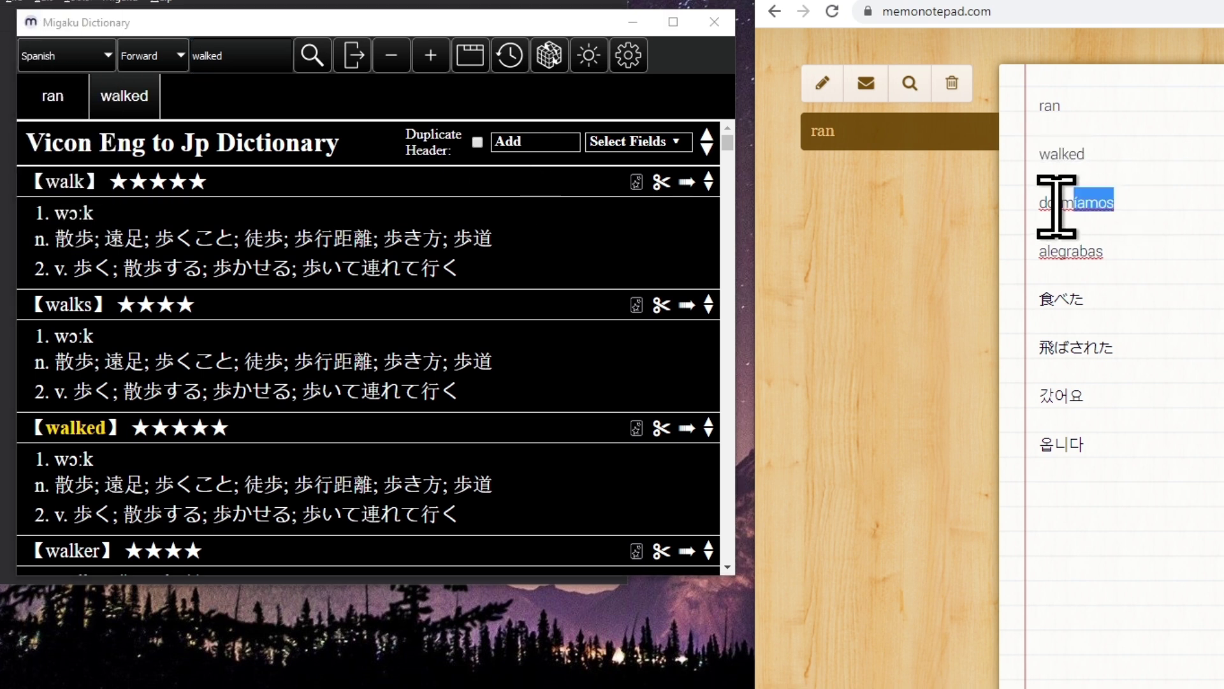
pyautogui.hotkey('ctrl', 'c')
pyautogui.moveTo(1109, 251); pyautogui.dragTo(1054, 250)
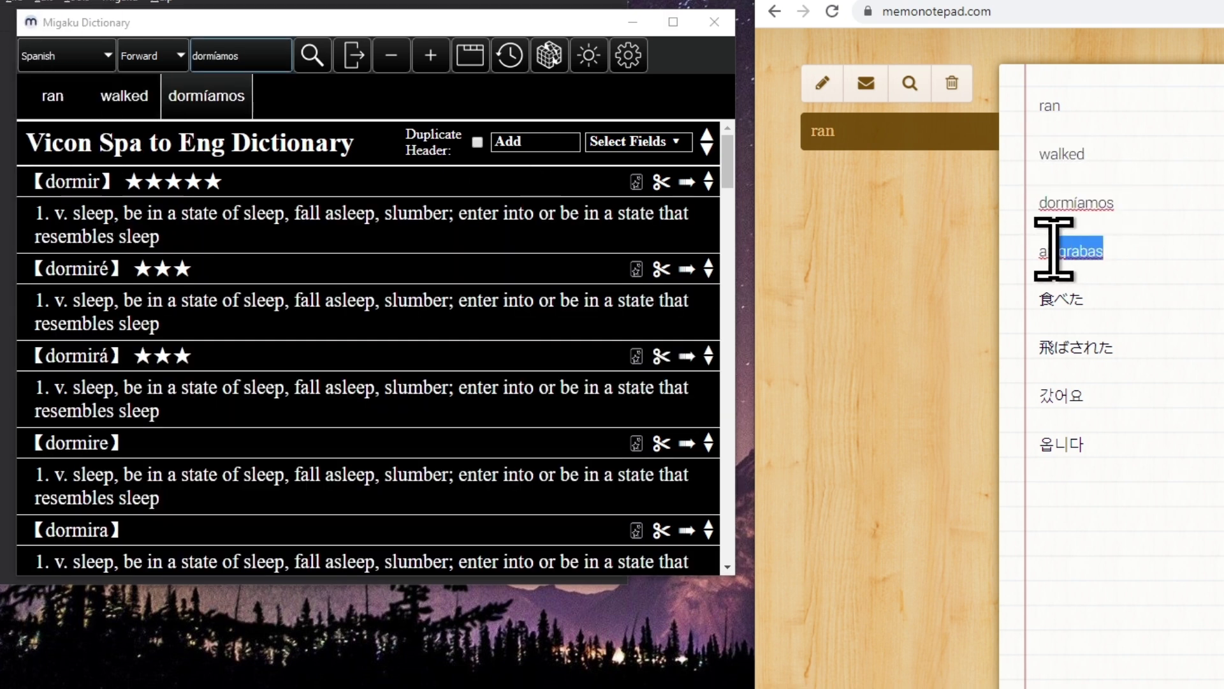
pyautogui.hotkey('ctrl', 'c')
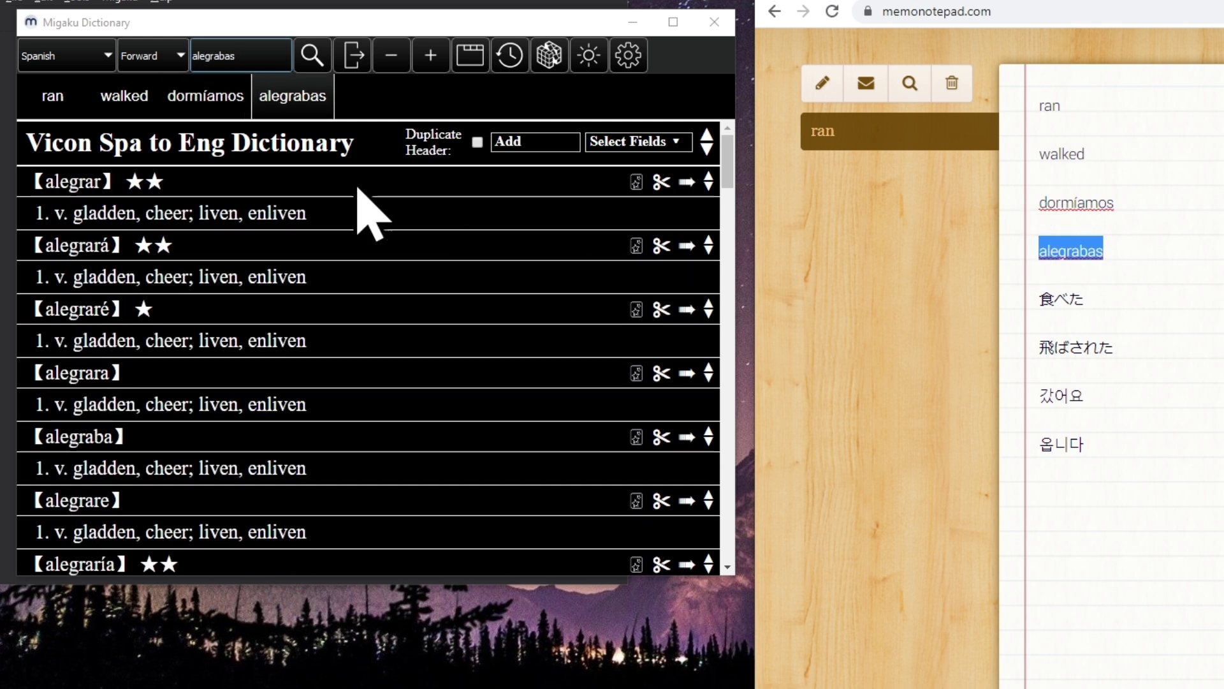
# Look up the conjugated verbs 食べた and 飛ばされた in the Japanese dictionaries
pyautogui.click(70, 56)
pyautogui.click(83, 142)
pyautogui.moveTo(1104, 300); pyautogui.dragTo(1034, 300)
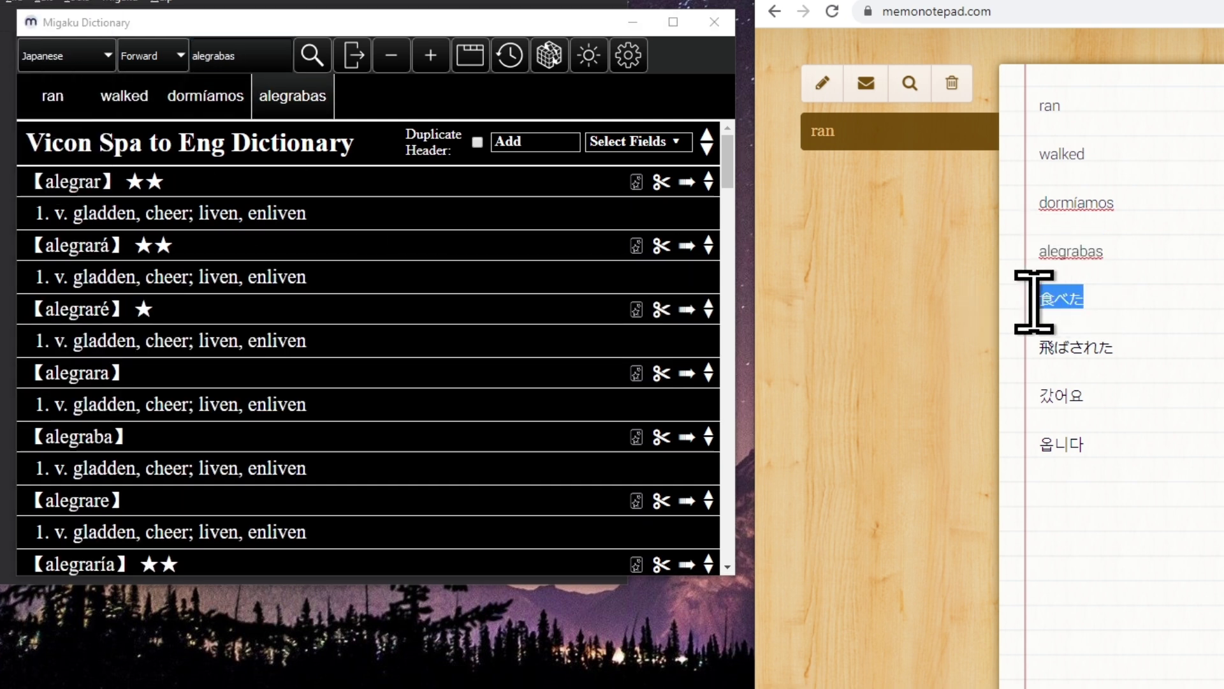
pyautogui.hotkey('ctrl', 'c')
pyautogui.moveTo(1128, 346); pyautogui.dragTo(1046, 344)
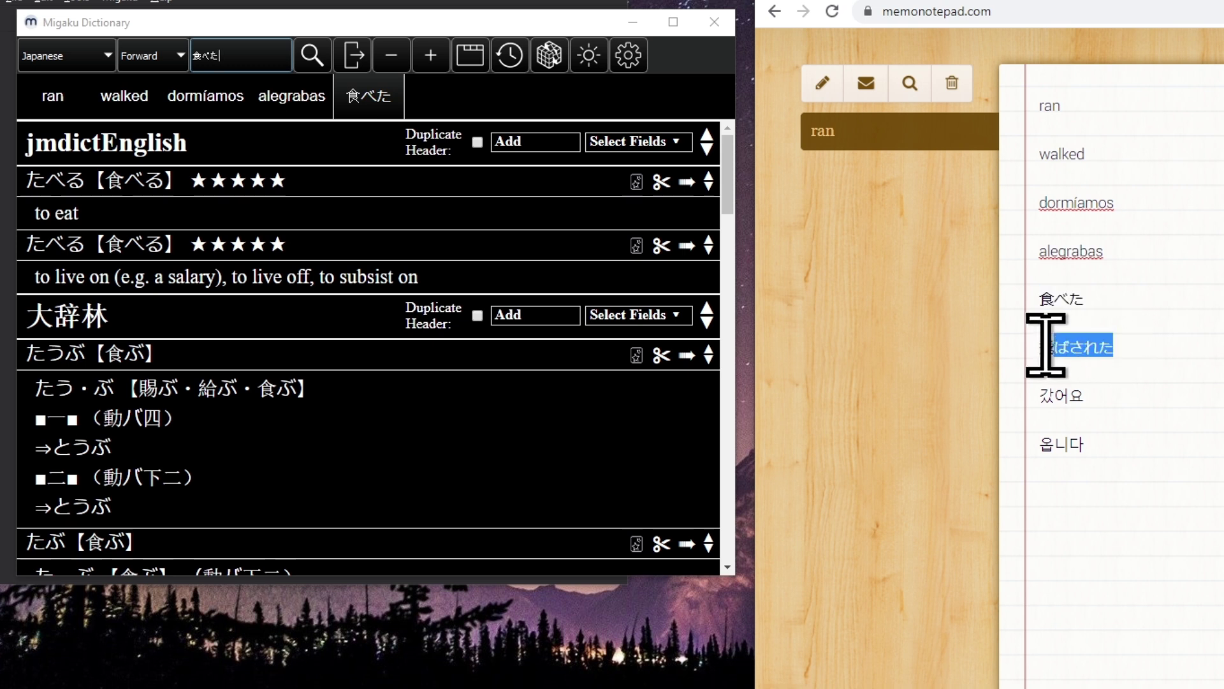
pyautogui.hotkey('ctrl', 'c')
# Look up the conjugated verbs 갔어요 and 옵니다 in the Korean dictionaries
pyautogui.click(70, 55)
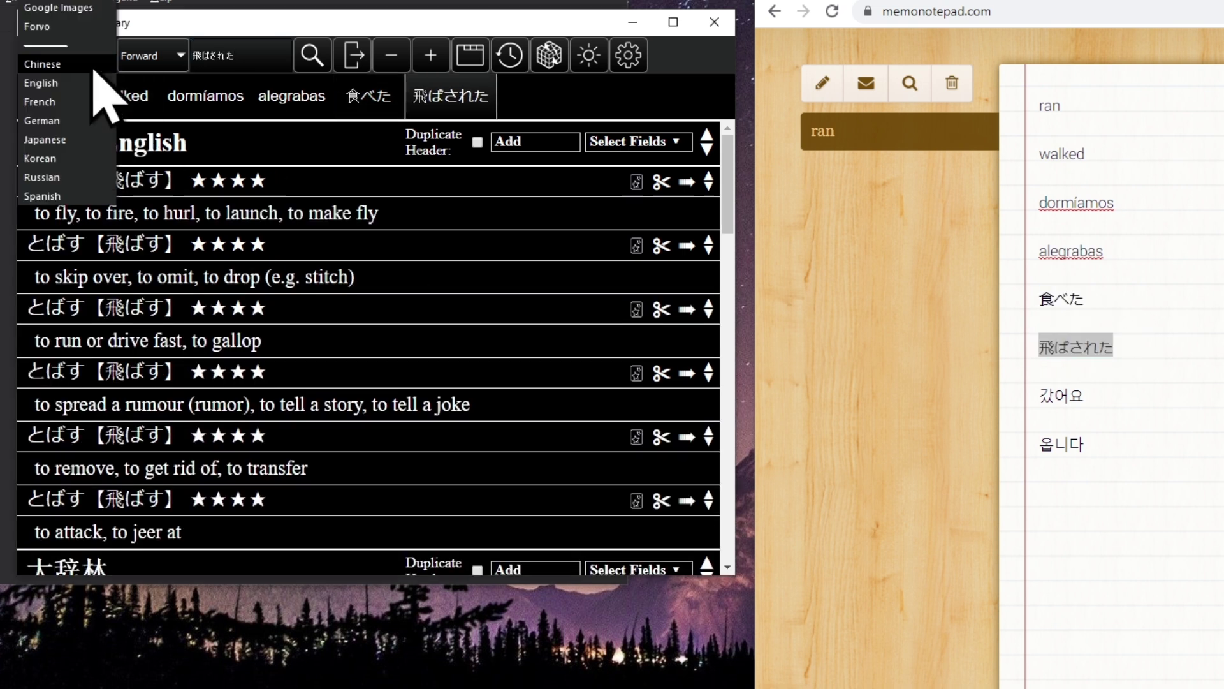
pyautogui.click(38, 168)
pyautogui.click(1084, 391)
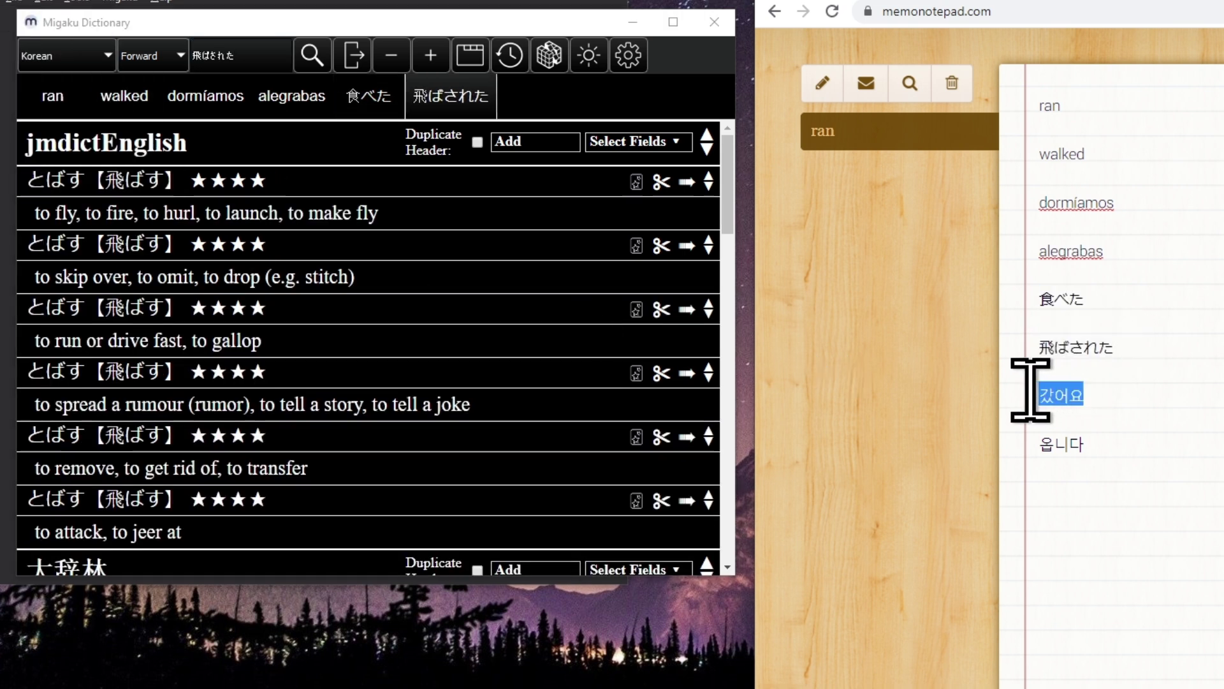
pyautogui.hotkey('ctrl', 'c')
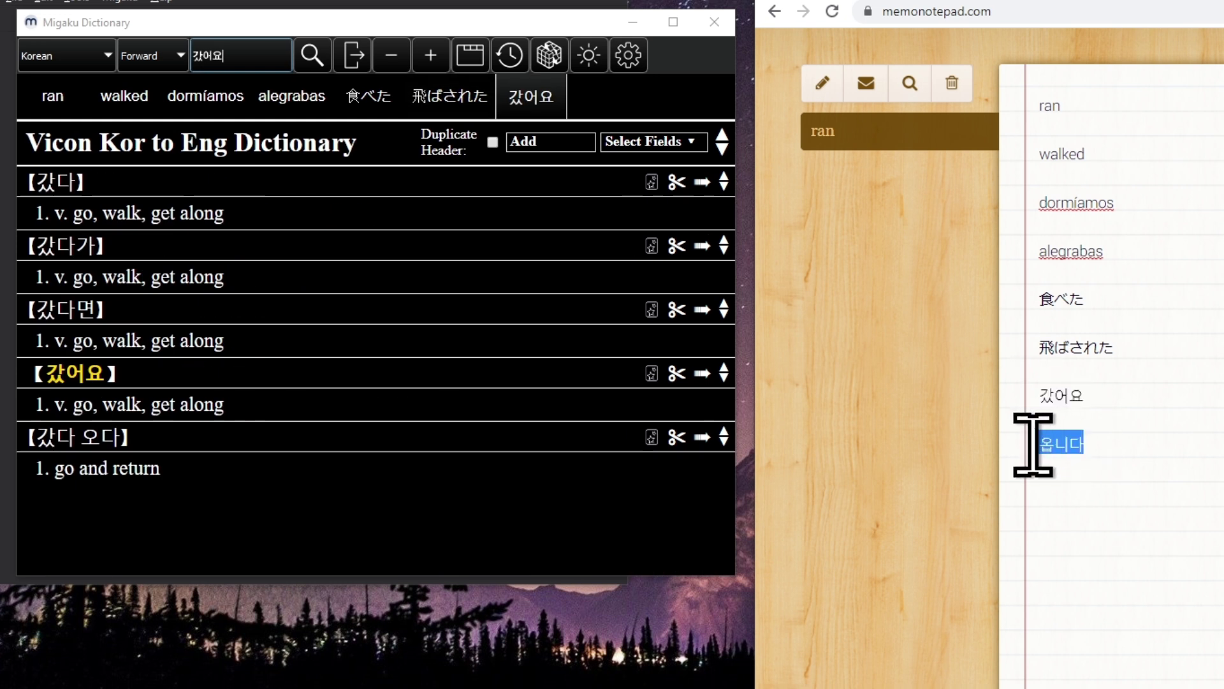
pyautogui.hotkey('ctrl', 'c')
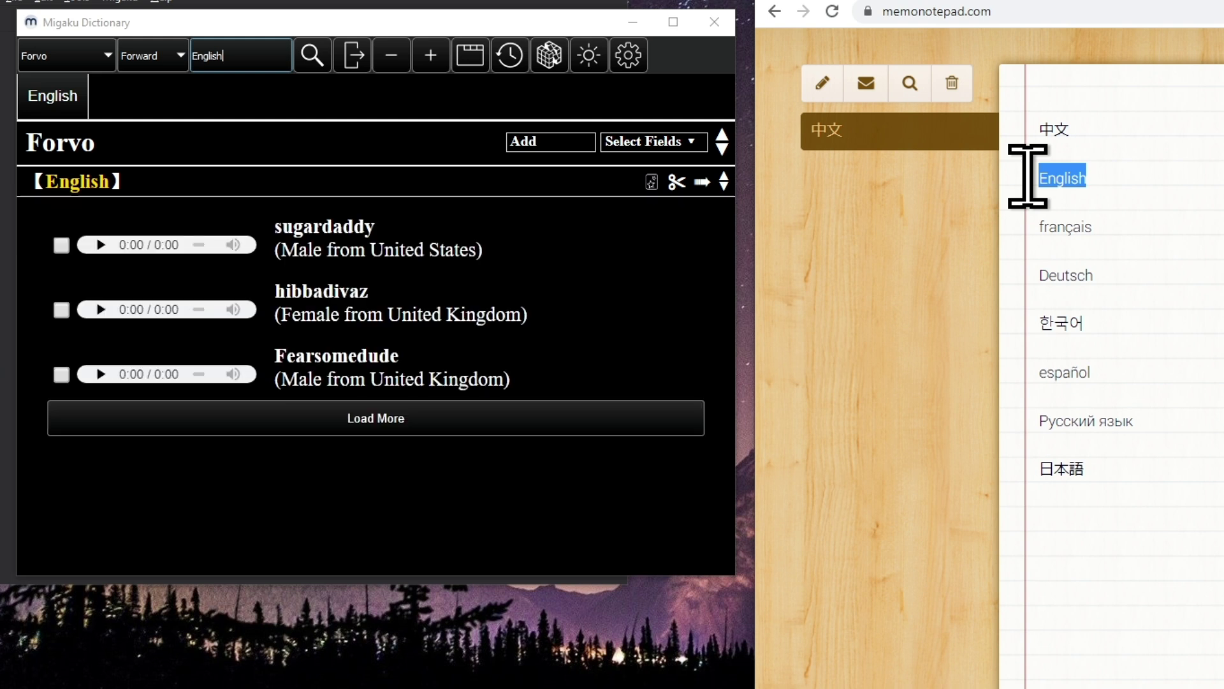
# Play the first Forvo recording of English, and look up français and play its first recording
pyautogui.click(103, 245)
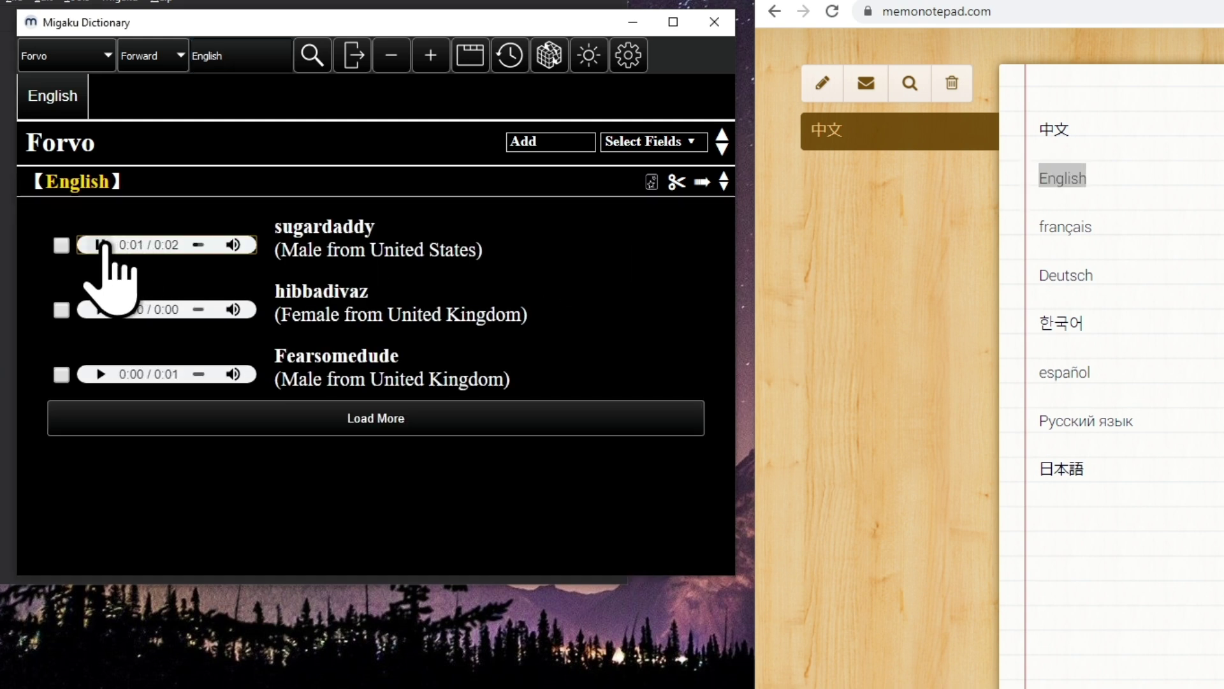
pyautogui.doubleClick(1065, 226)
pyautogui.hotkey('ctrl', 'c', 'space')
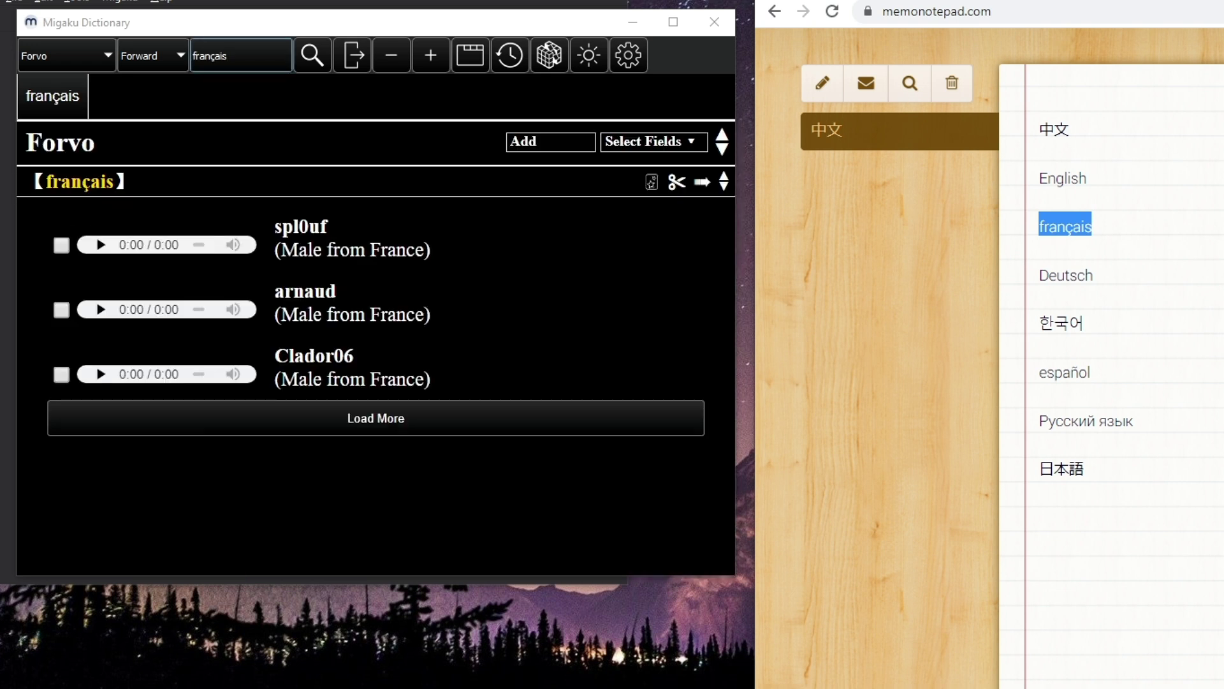
pyautogui.click(99, 245)
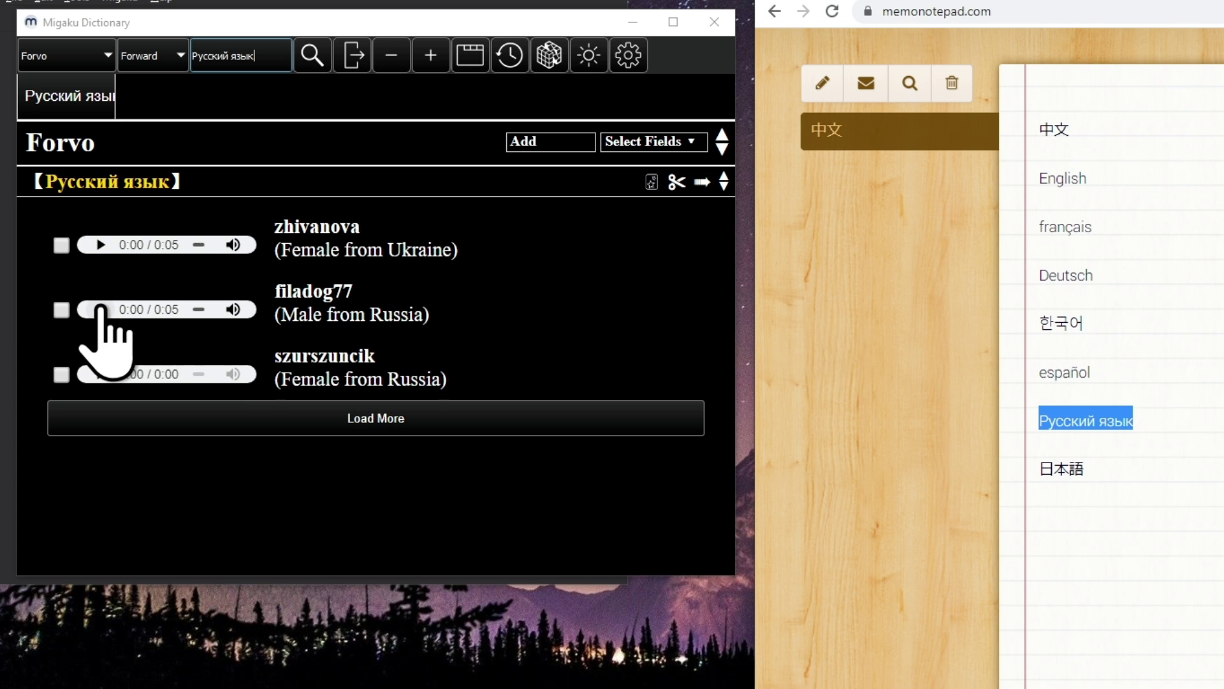
# Play the Forvo recording of Русский язык by the male speaker from Russia and the first recordings of 日本語 and 中文
pyautogui.click(100, 310)
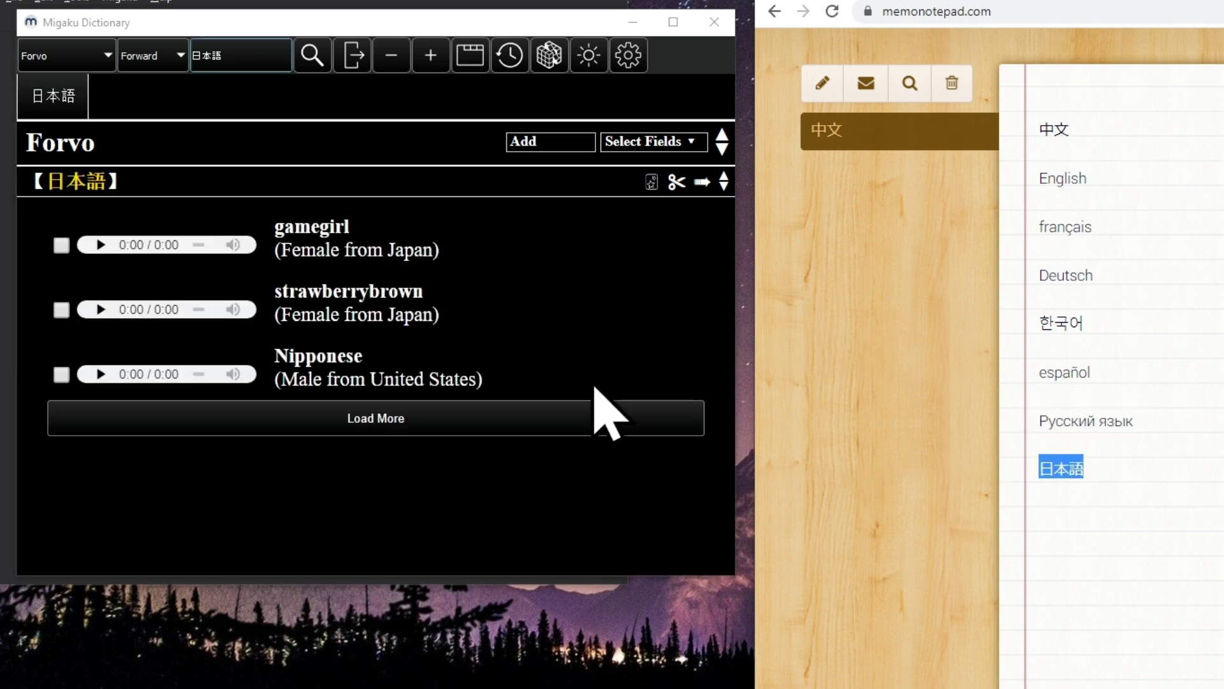
pyautogui.click(100, 245)
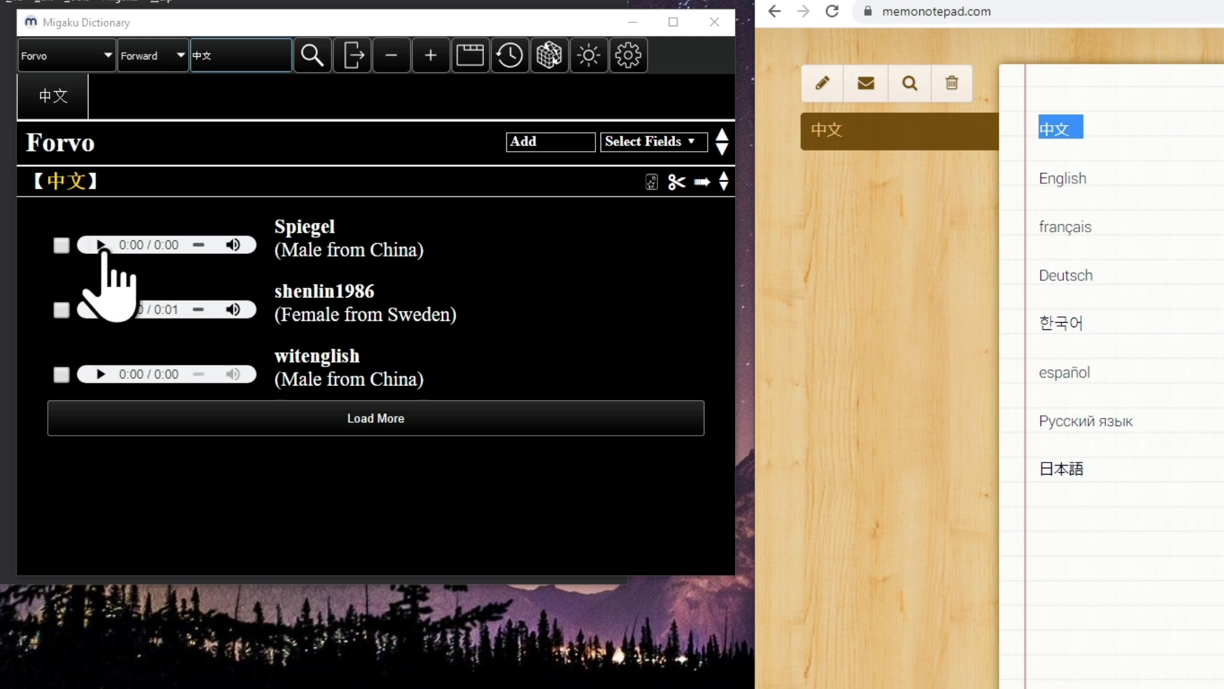
pyautogui.click(101, 246)
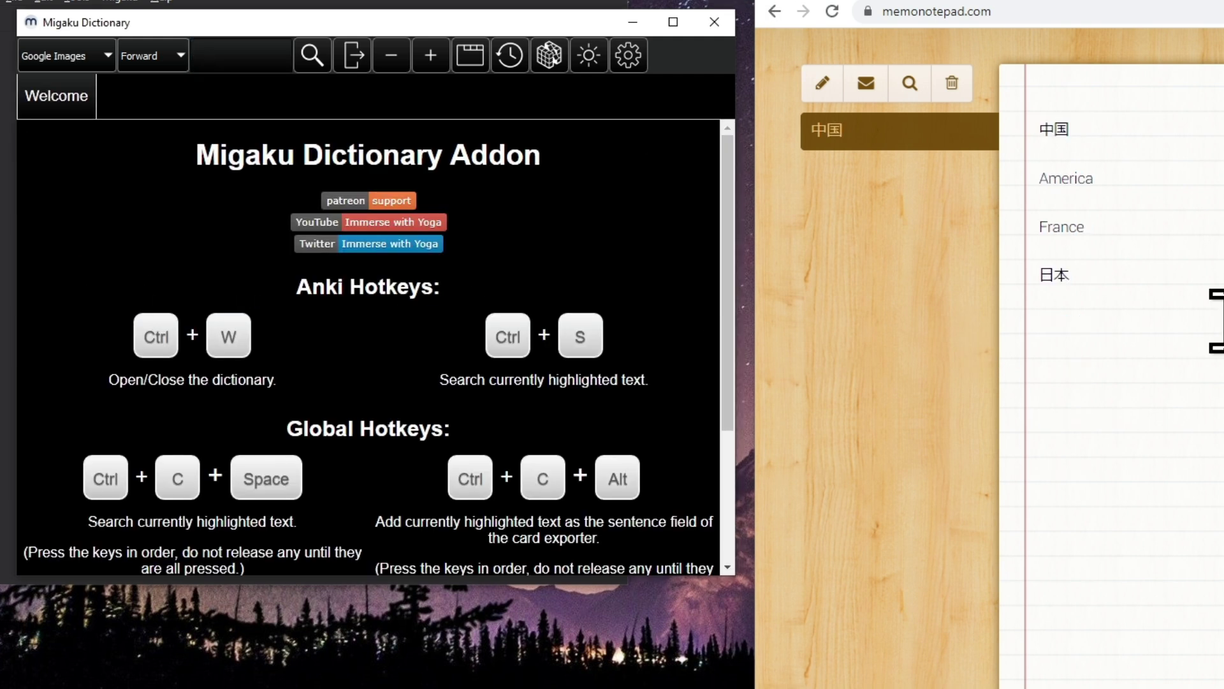
# Search Google Images in the dictionary for the note's country names 中国, America, France and 日本
pyautogui.moveTo(1085, 137); pyautogui.dragTo(1024, 139)
pyautogui.hotkey('ctrl', 'c', 'space')
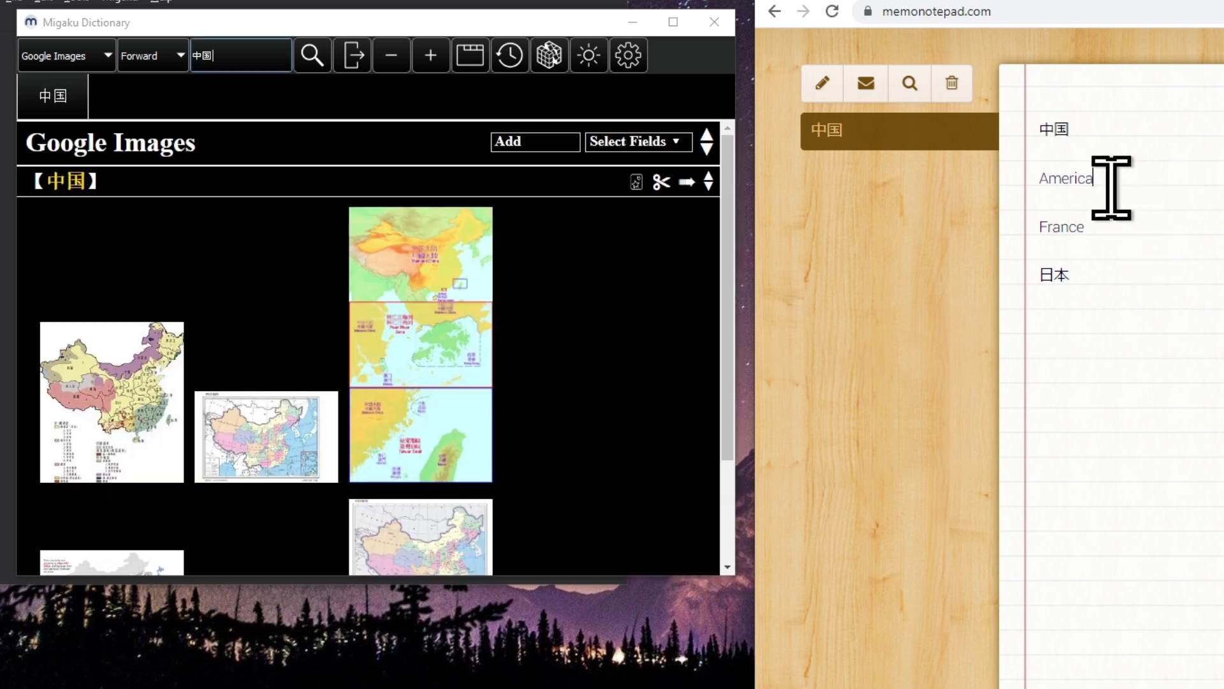
pyautogui.hotkey('ctrl', 'c', 'space')
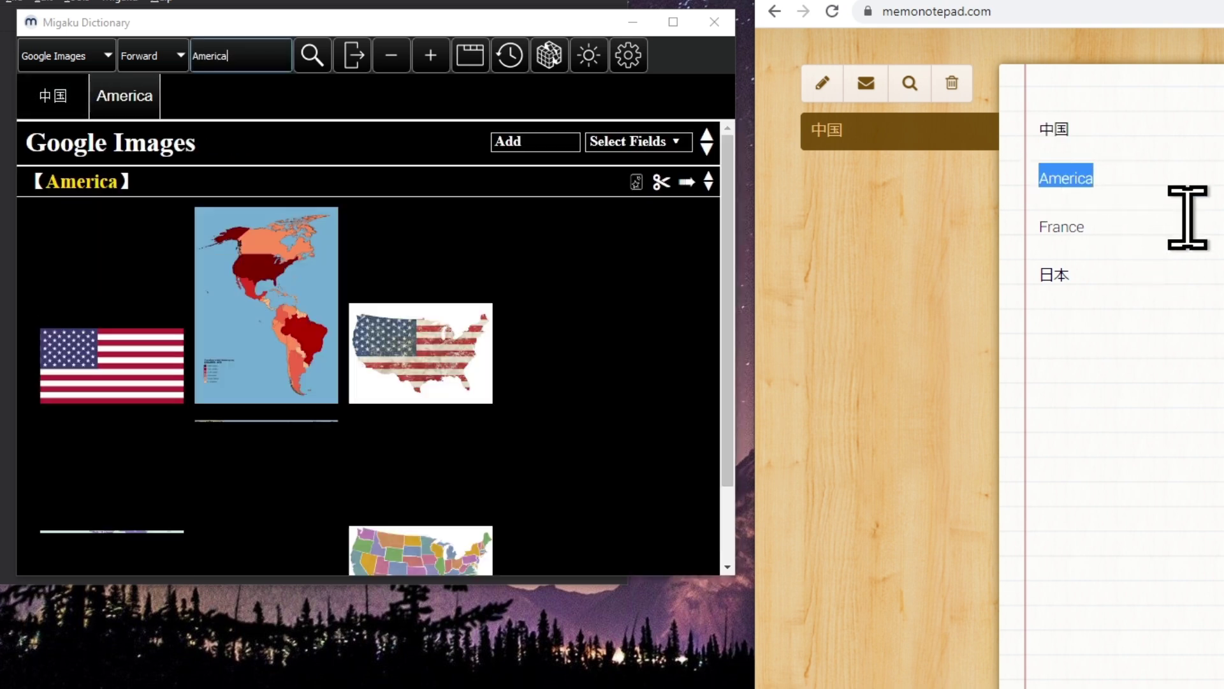
pyautogui.moveTo(1109, 225); pyautogui.dragTo(1054, 231)
pyautogui.hotkey('ctrl', 'c', 'space')
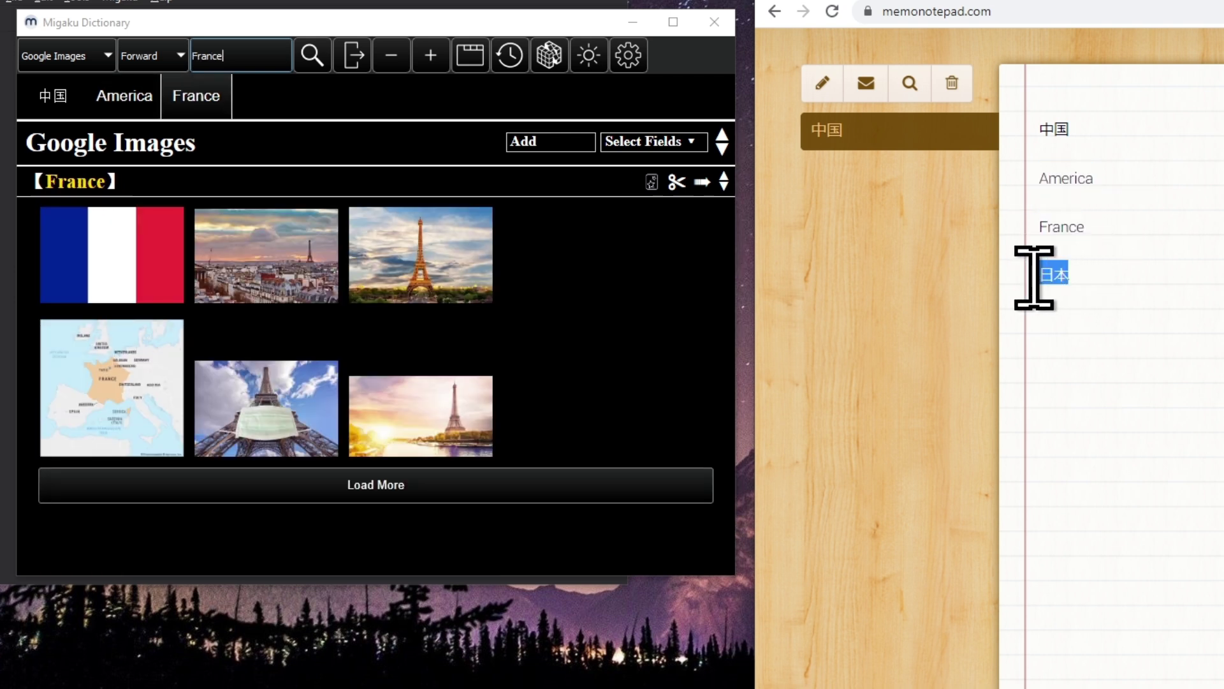
pyautogui.hotkey('ctrl', 'c', 'space')
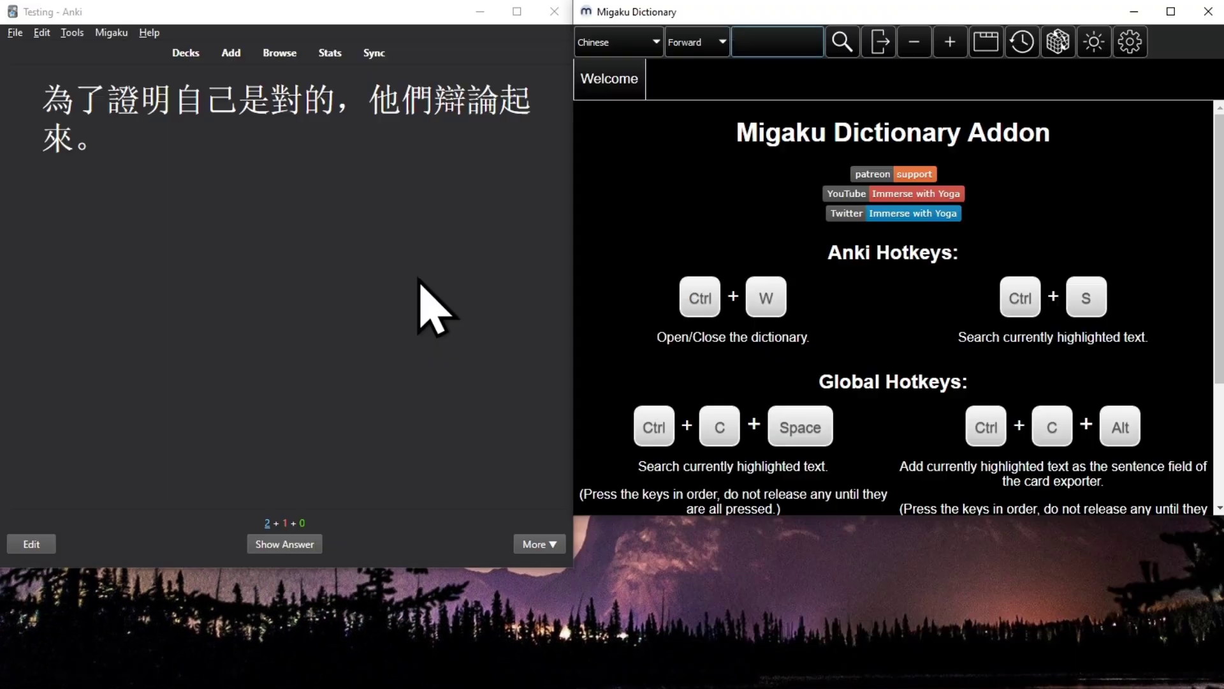
# Reveal the answer of the review card 為了證明自己是對的，他們辯論起來。 and rate the card Good
pyautogui.click(264, 542)
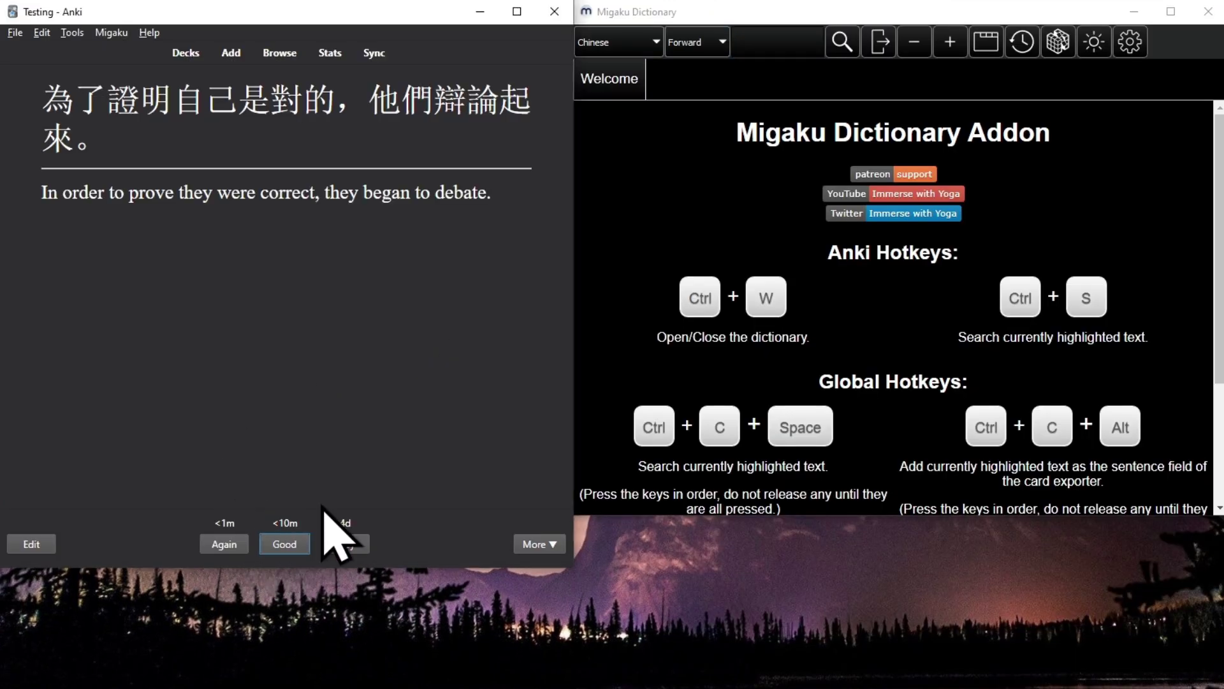
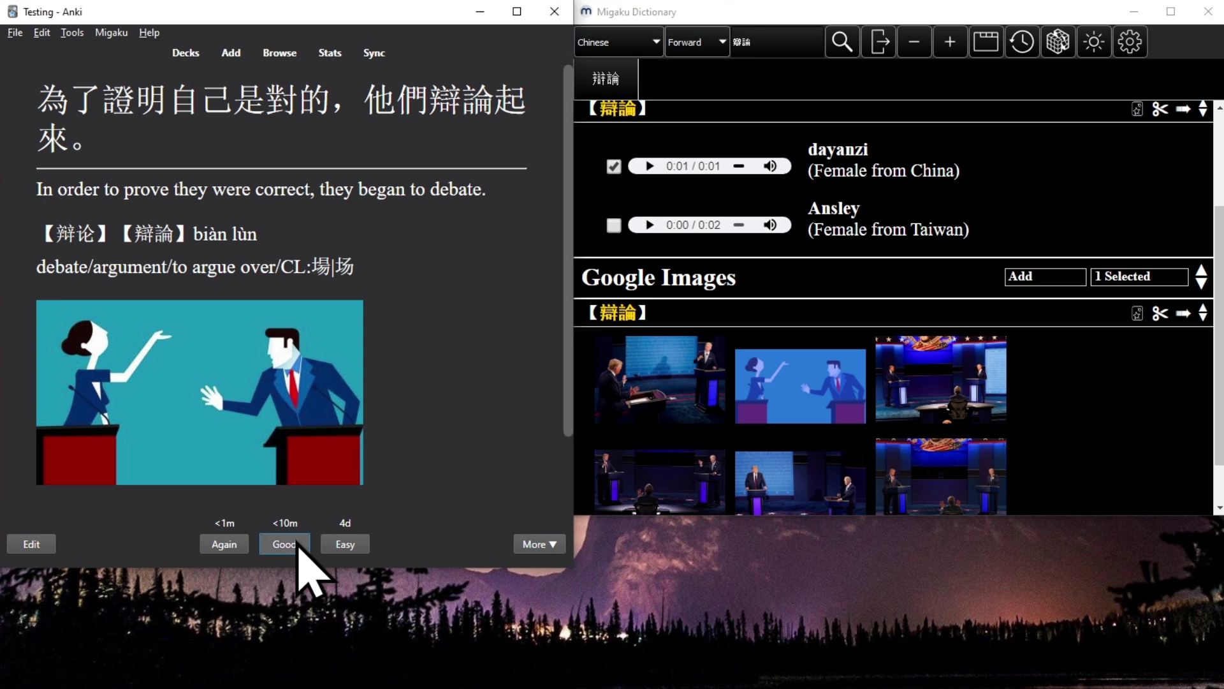
pyautogui.click(297, 544)
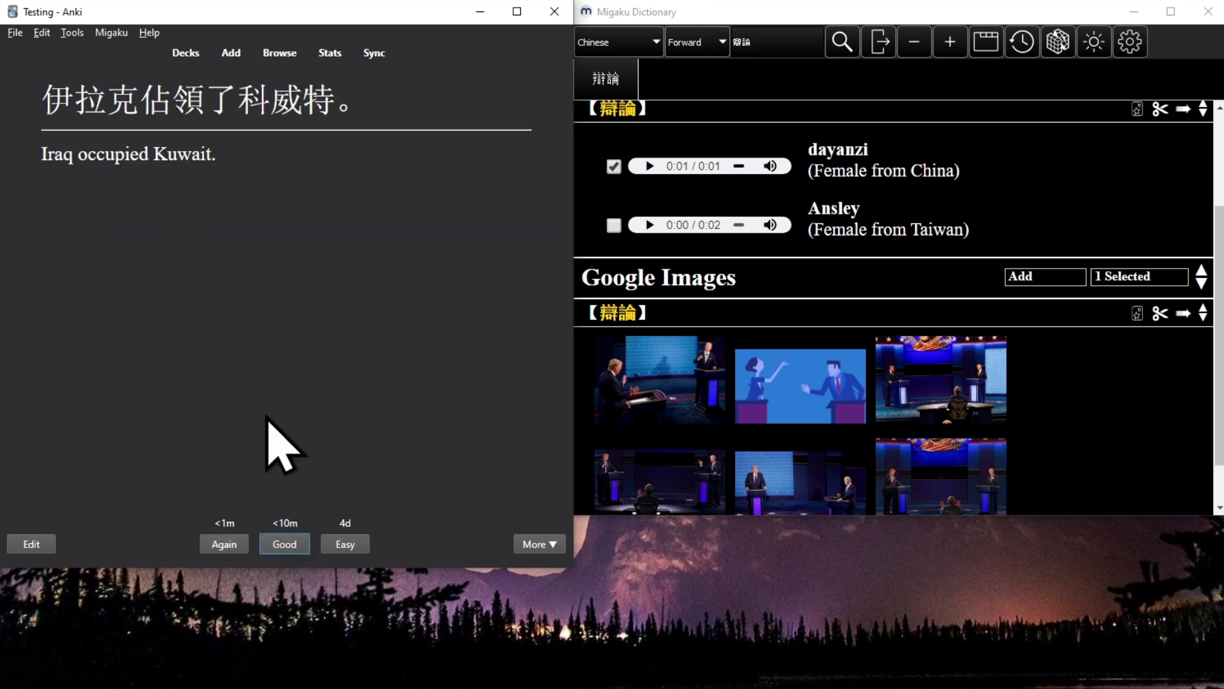
# Look up 科威特 from the card's sentence in the dictionary and add its cedict definition to the card
pyautogui.moveTo(231, 105); pyautogui.dragTo(334, 100)
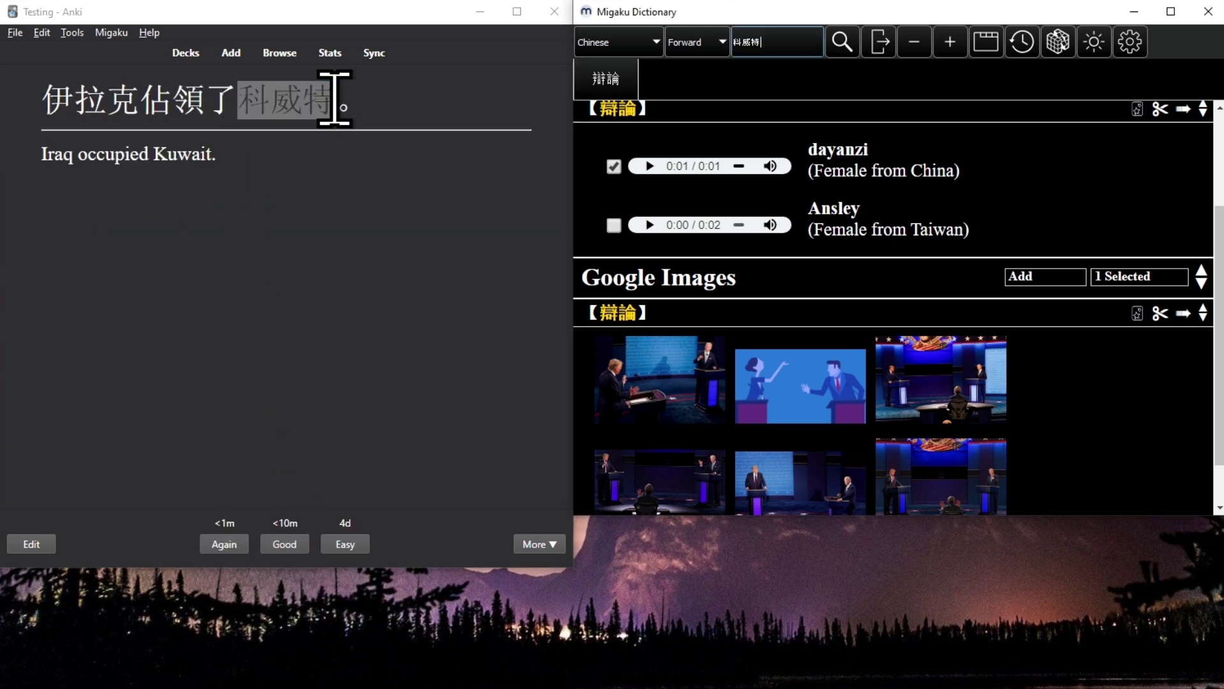
pyautogui.hotkey('ctrl', 's')
pyautogui.click(1184, 156)
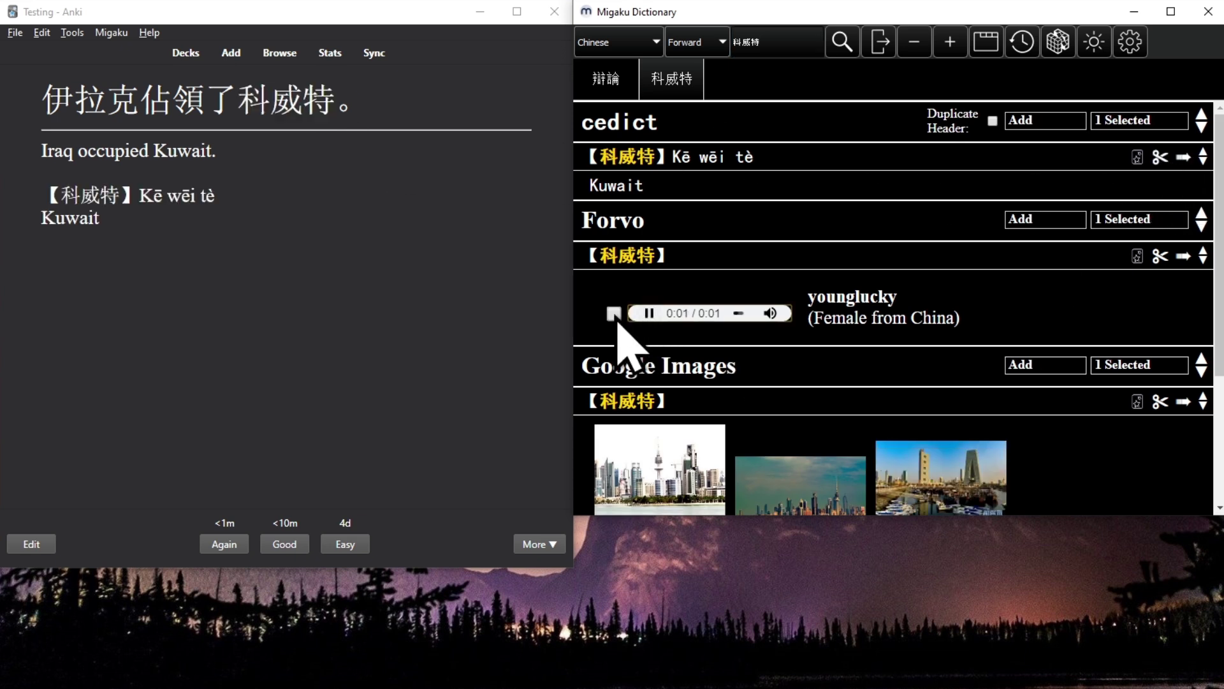
# Add the Forvo recording and the first Google Images result of 科威特 to the card
pyautogui.click(1184, 256)
pyautogui.scroll(-3, 970, 355)
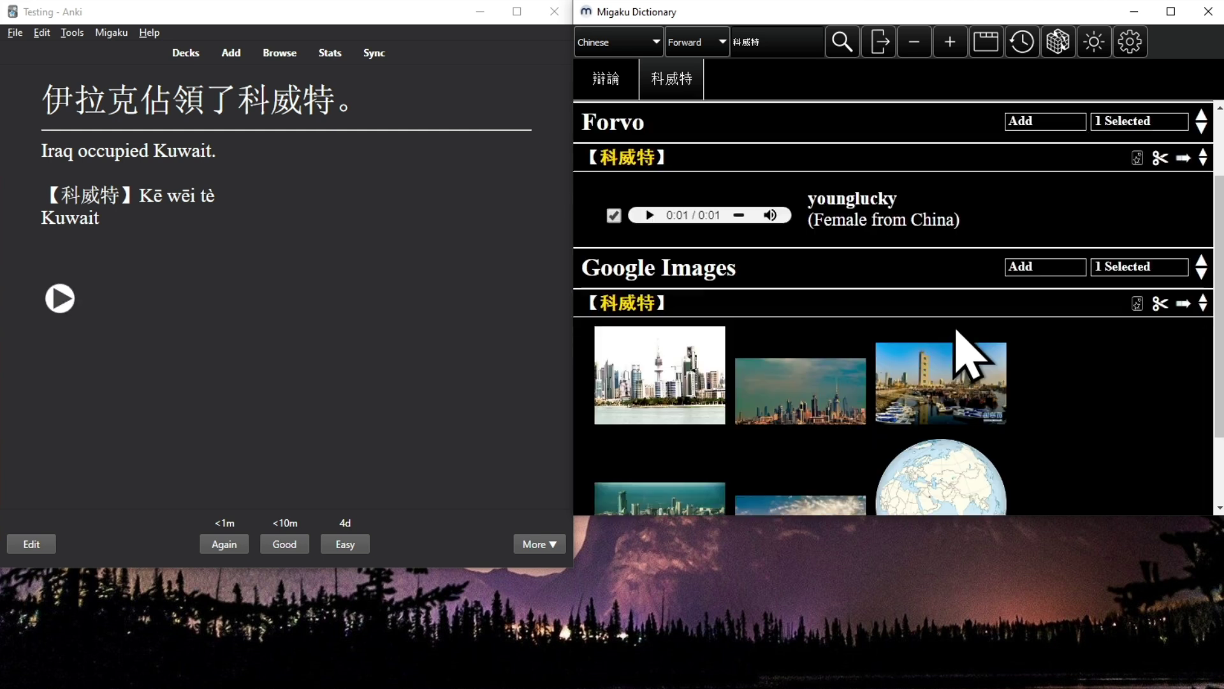
pyautogui.scroll(-1, 951, 323)
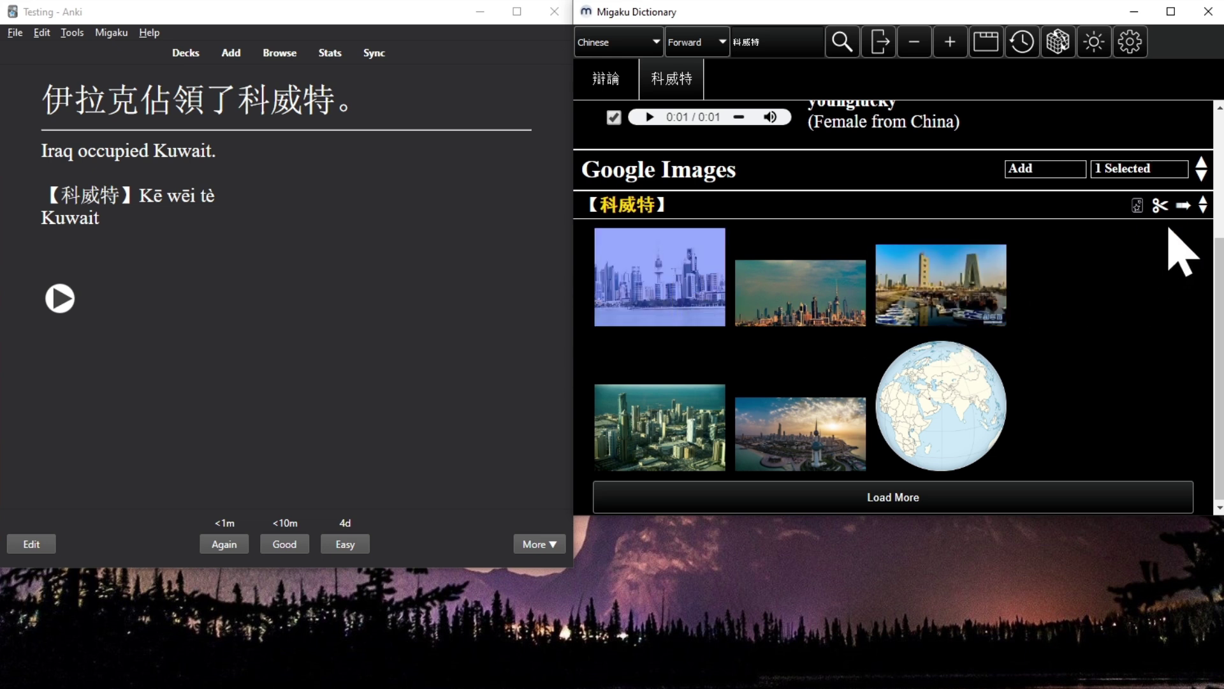
pyautogui.click(1181, 206)
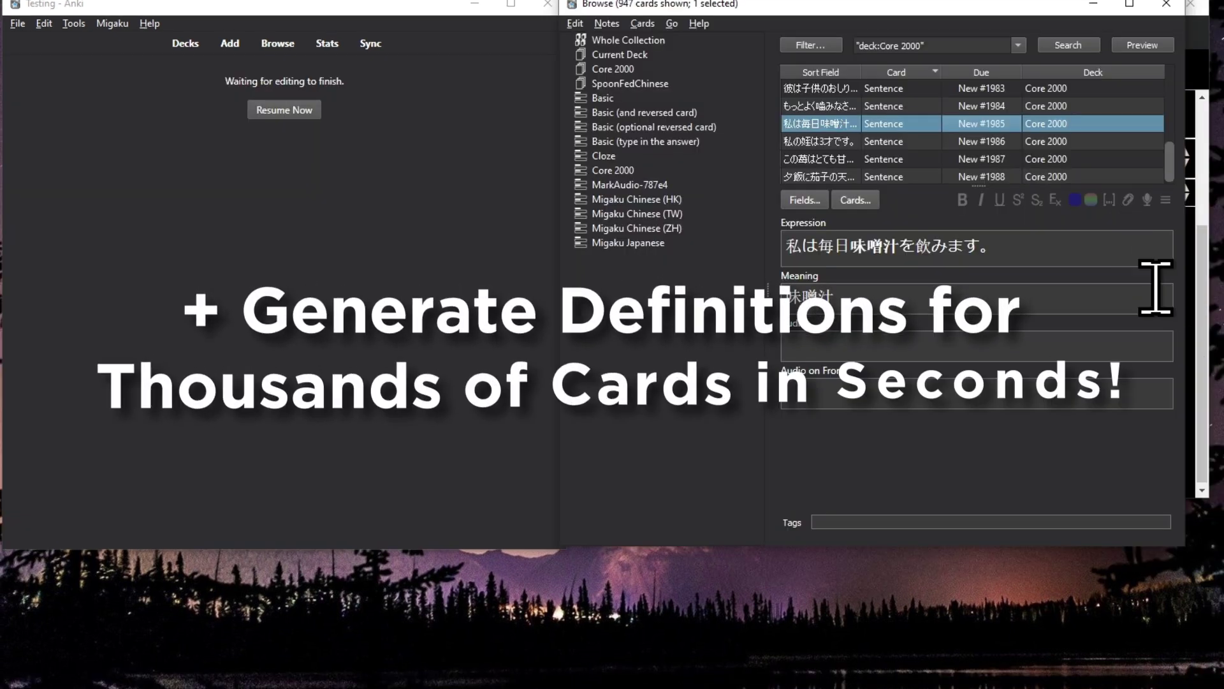
# Select all cards of the Core 2000 deck and set up a definition export with Meaning as both input and output field
pyautogui.hotkey('ctrl', 'alt', 'a')
pyautogui.click(575, 23)
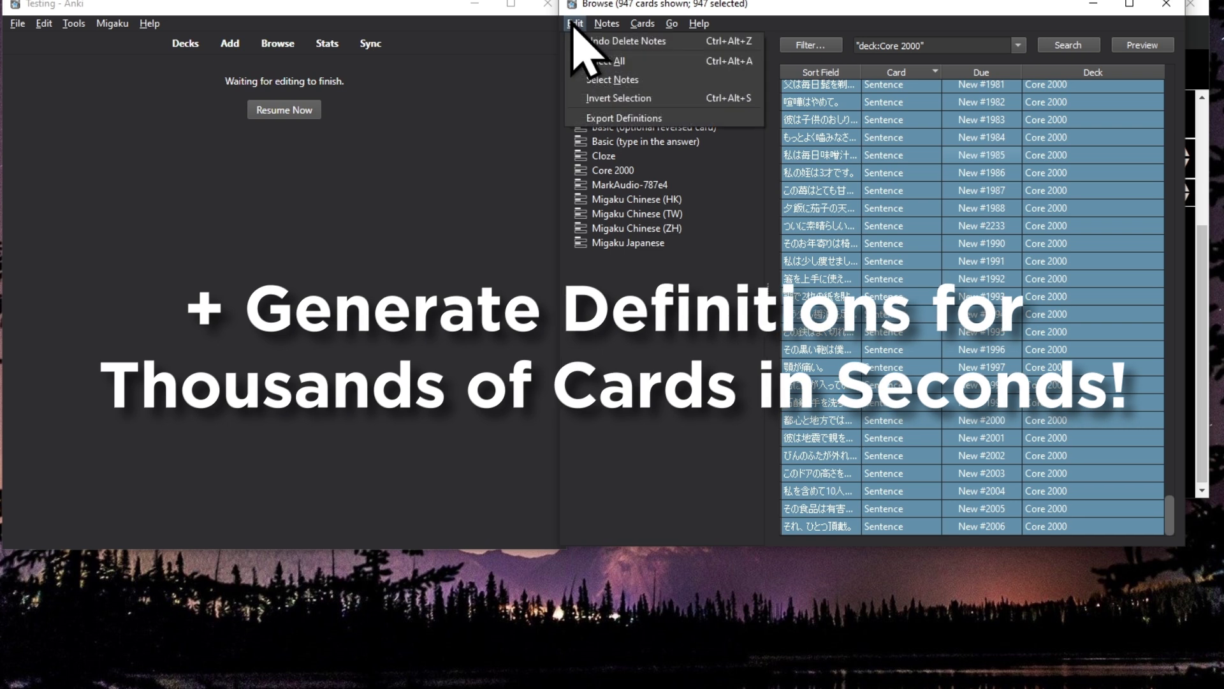
pyautogui.click(622, 118)
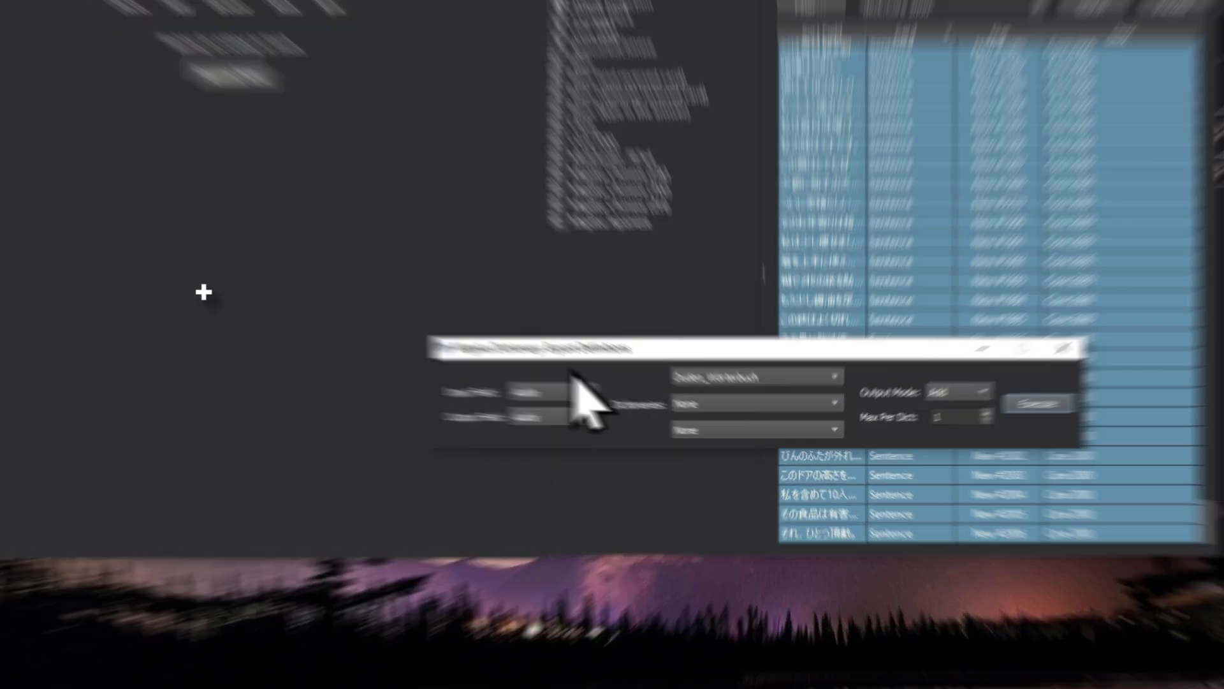
pyautogui.click(555, 390)
pyautogui.click(553, 449)
pyautogui.click(361, 336)
pyautogui.click(351, 416)
# Export definitions for the selected cards from jmdictEnglish in Overwrite mode and confirm the export
pyautogui.click(692, 276)
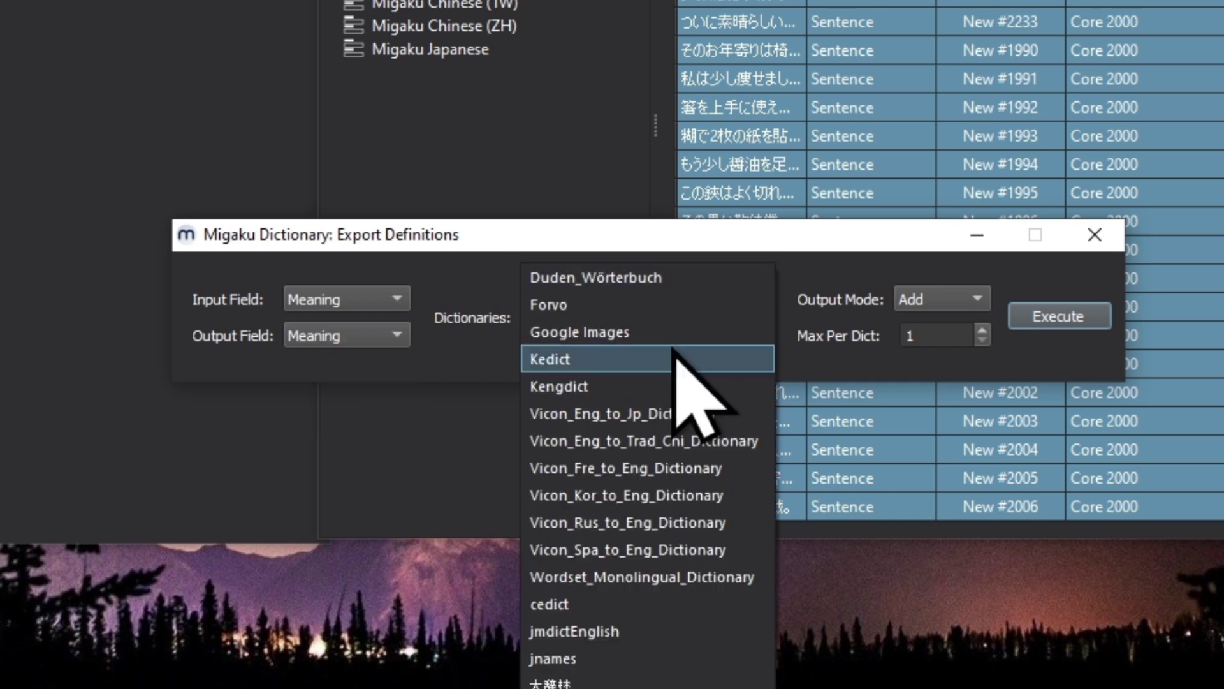
pyautogui.click(613, 631)
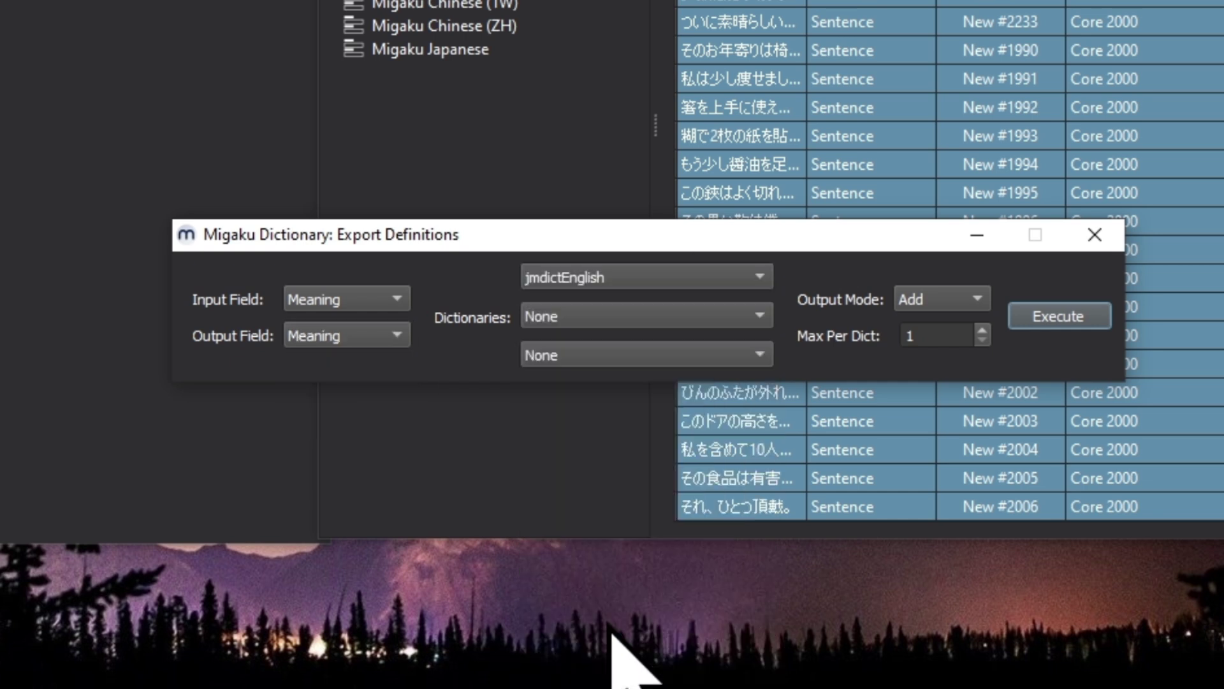
pyautogui.click(976, 301)
pyautogui.click(962, 326)
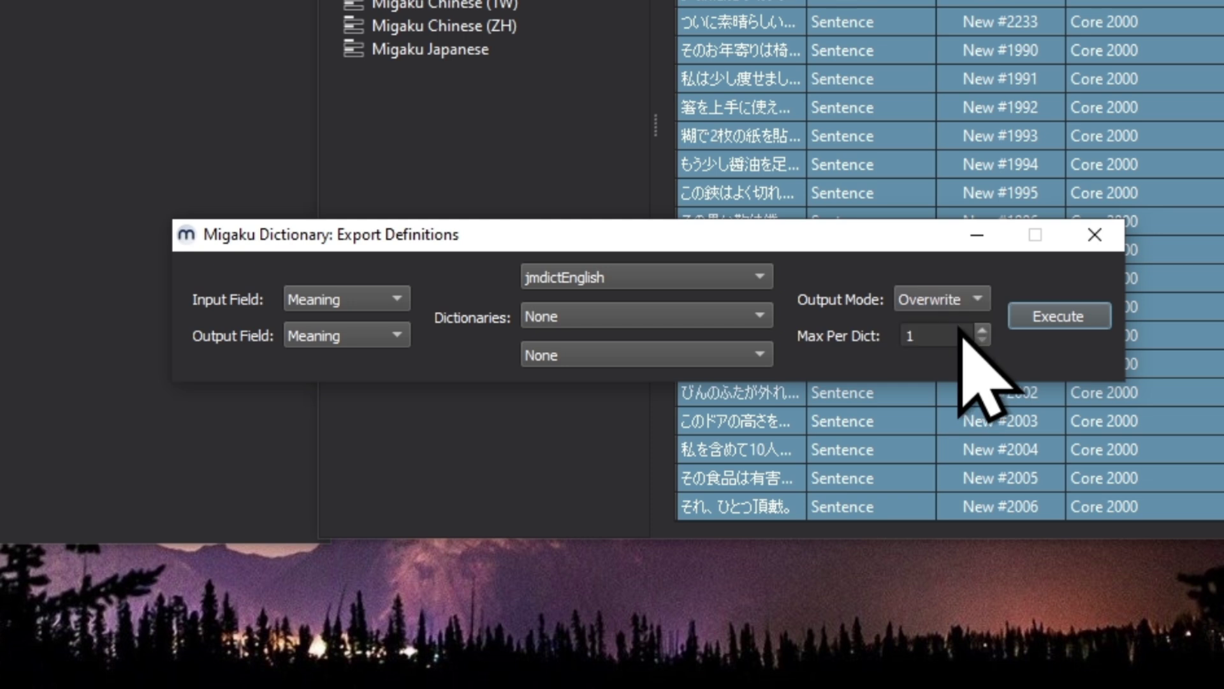
pyautogui.click(1063, 316)
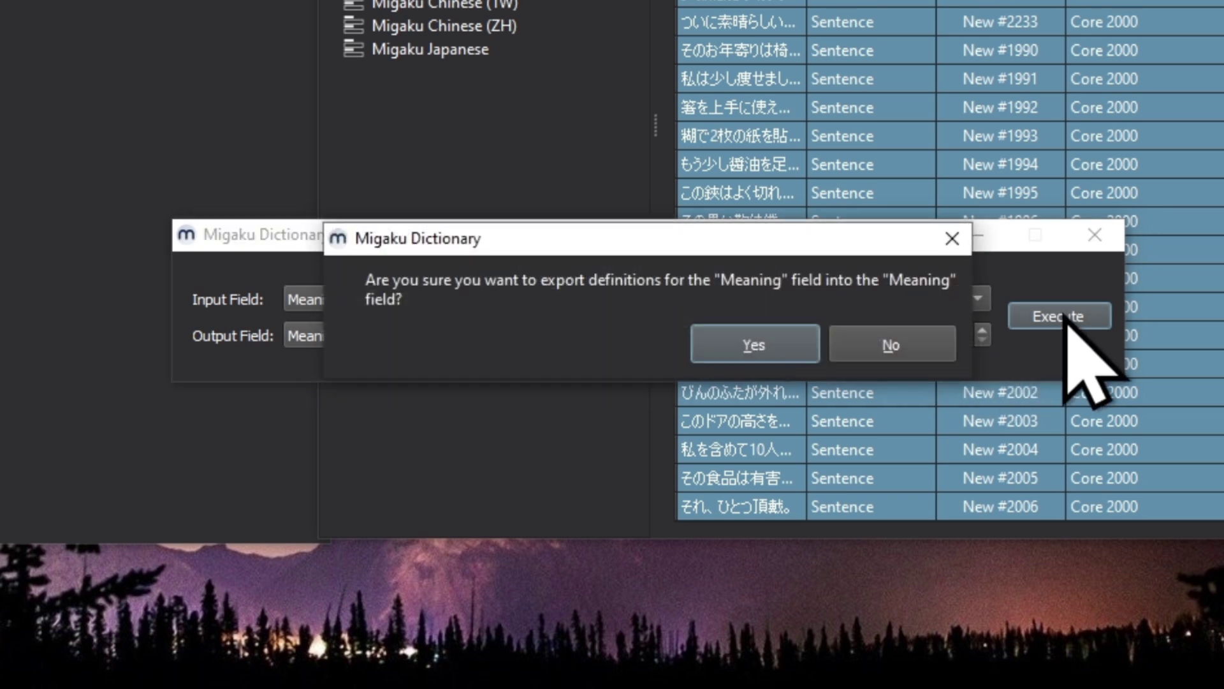
pyautogui.click(783, 338)
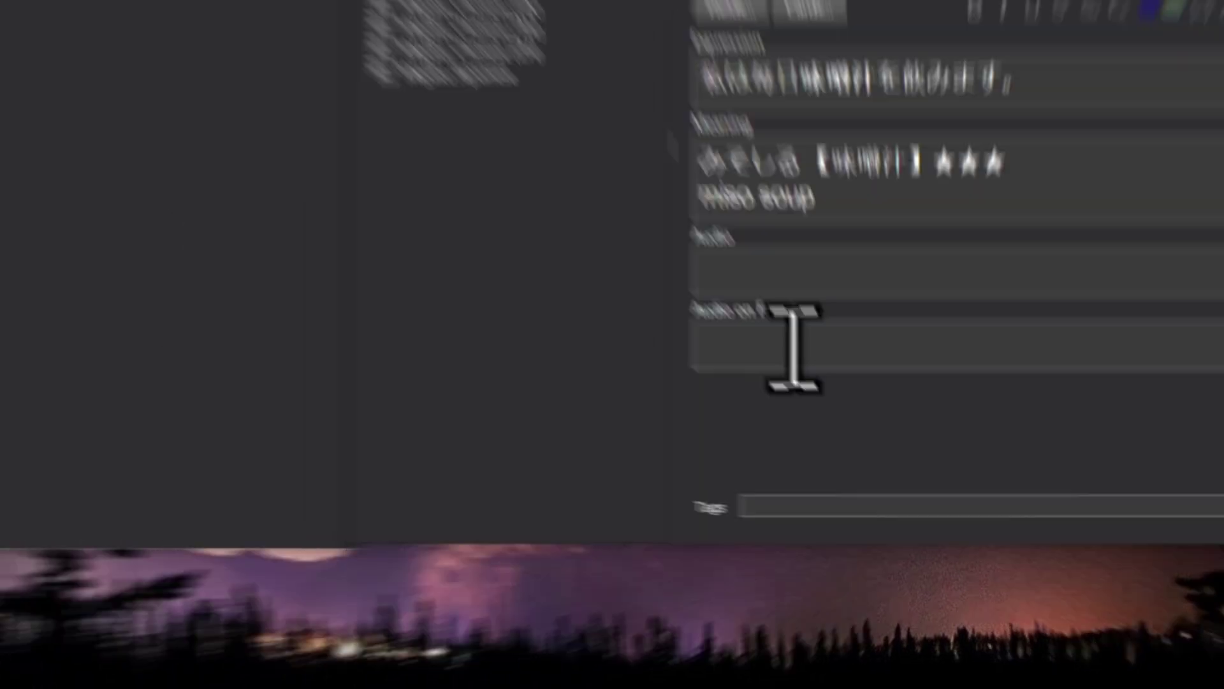
# Go through several cards of the Core 2000 deck to examine the generated definitions in their Meaning field
pyautogui.press('Down')
pyautogui.press('Down')
pyautogui.press('Down')
pyautogui.press('Down')
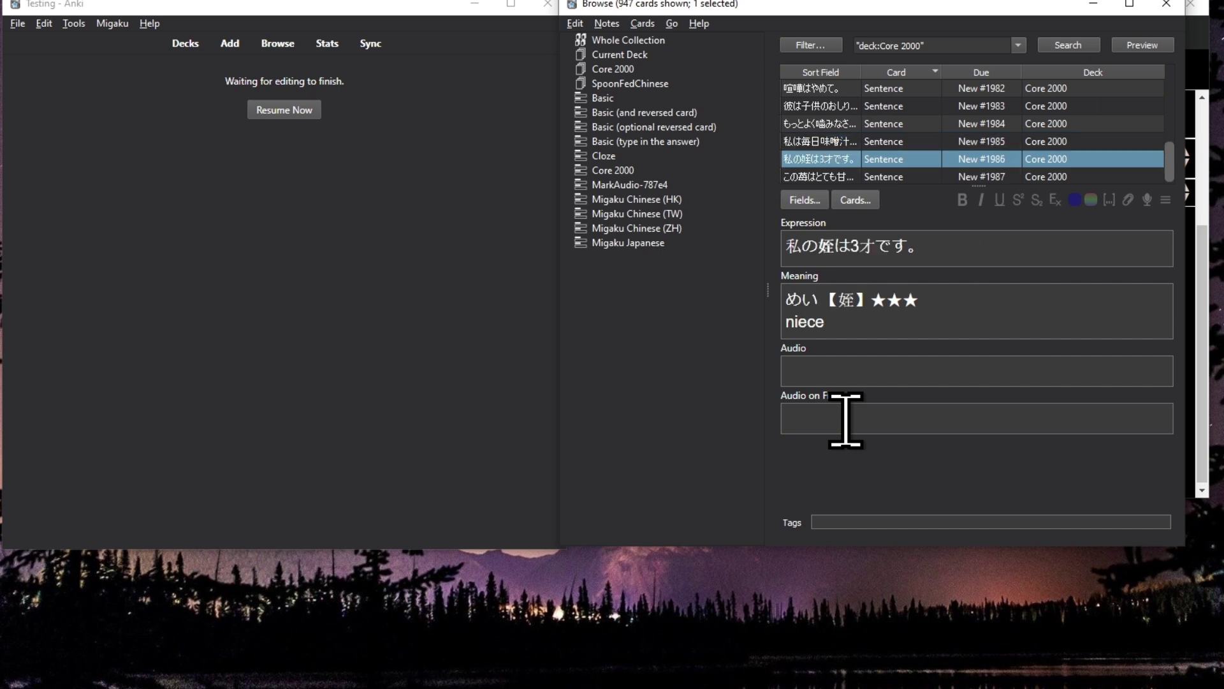
pyautogui.press('Down')
pyautogui.press('Down')
pyautogui.press('Down')
pyautogui.press('Down')
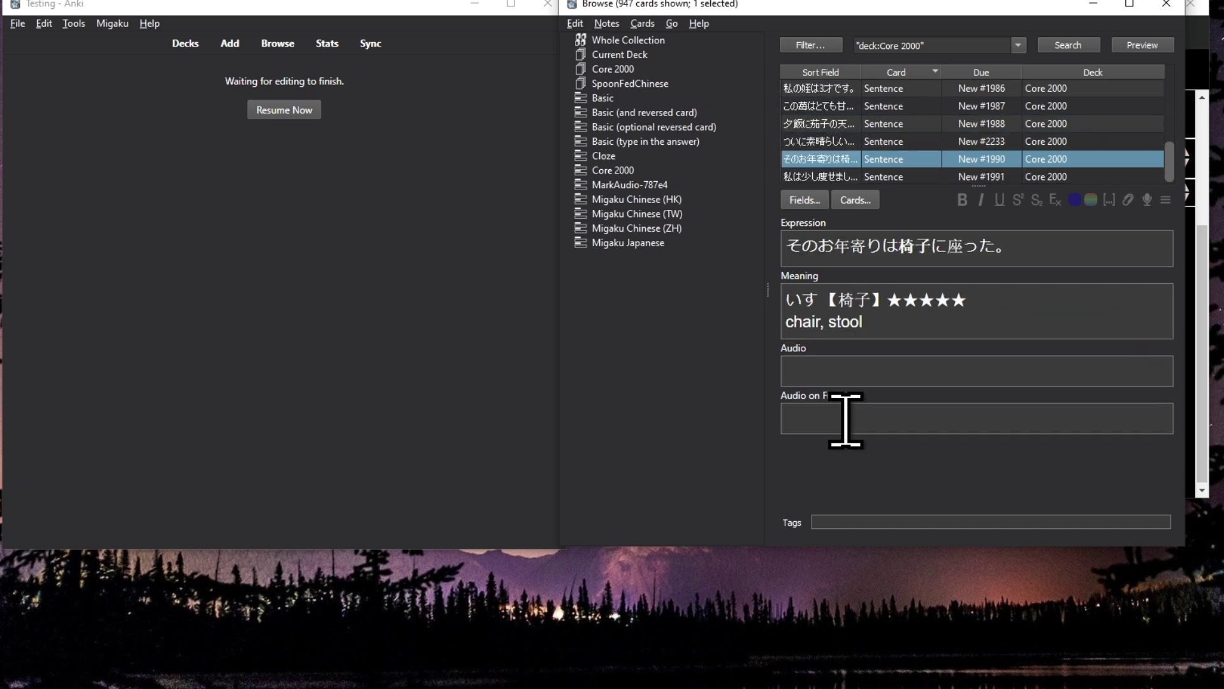
pyautogui.press('Down')
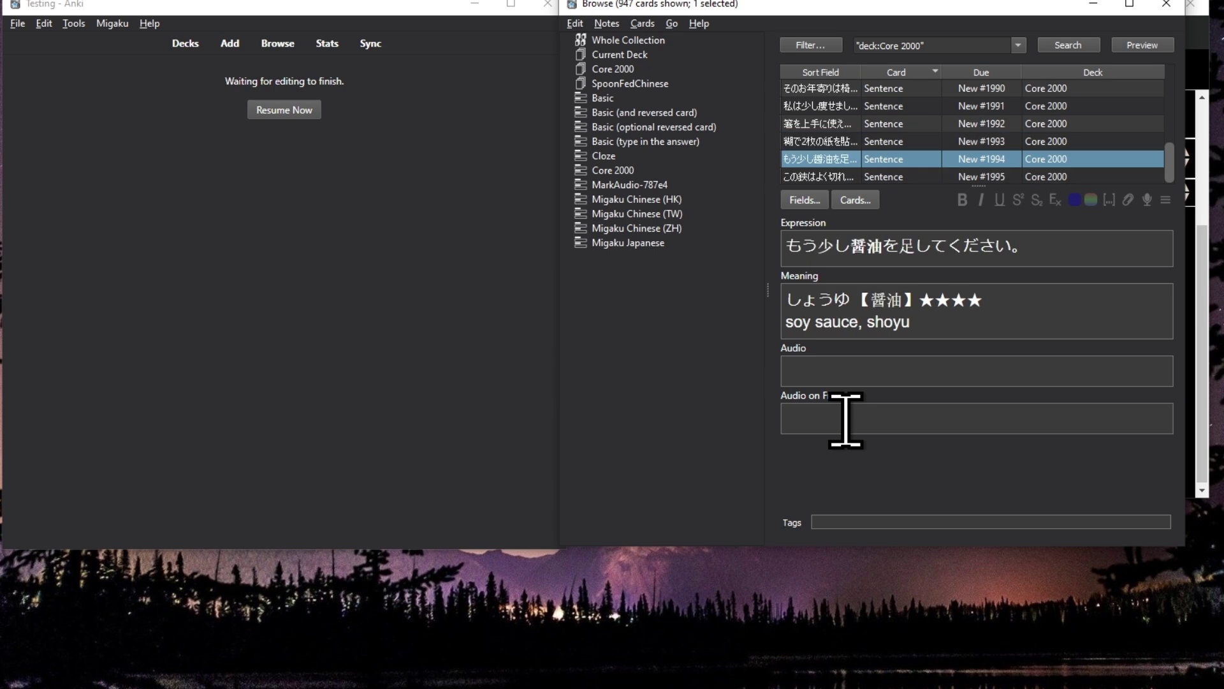
pyautogui.press('Up')
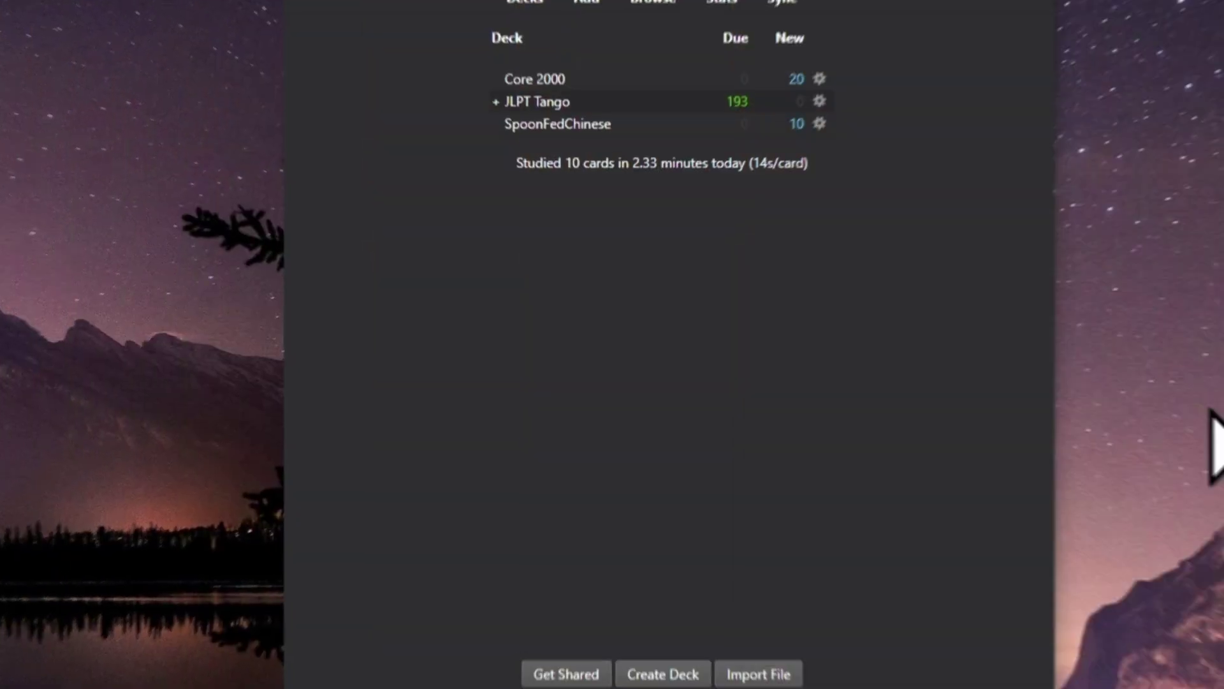
# Set the JLPT Tango deck's retiring interval to 180 days with the Suspend and Move retirement actions
pyautogui.click(820, 101)
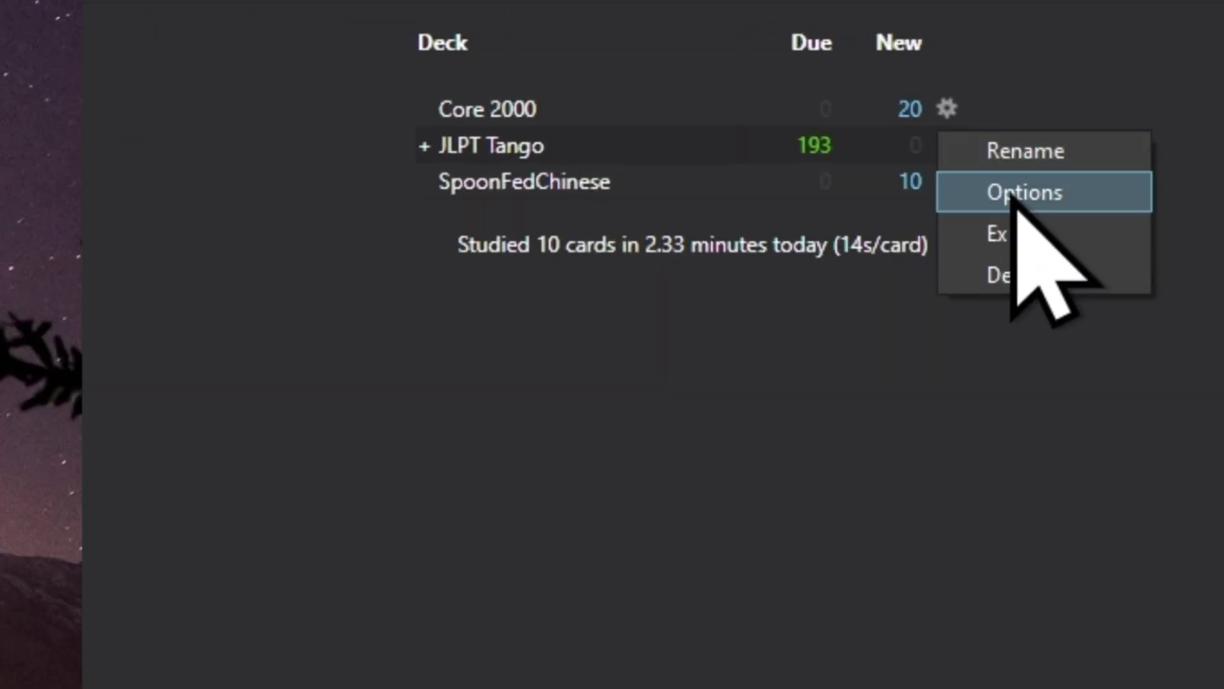
pyautogui.click(1014, 193)
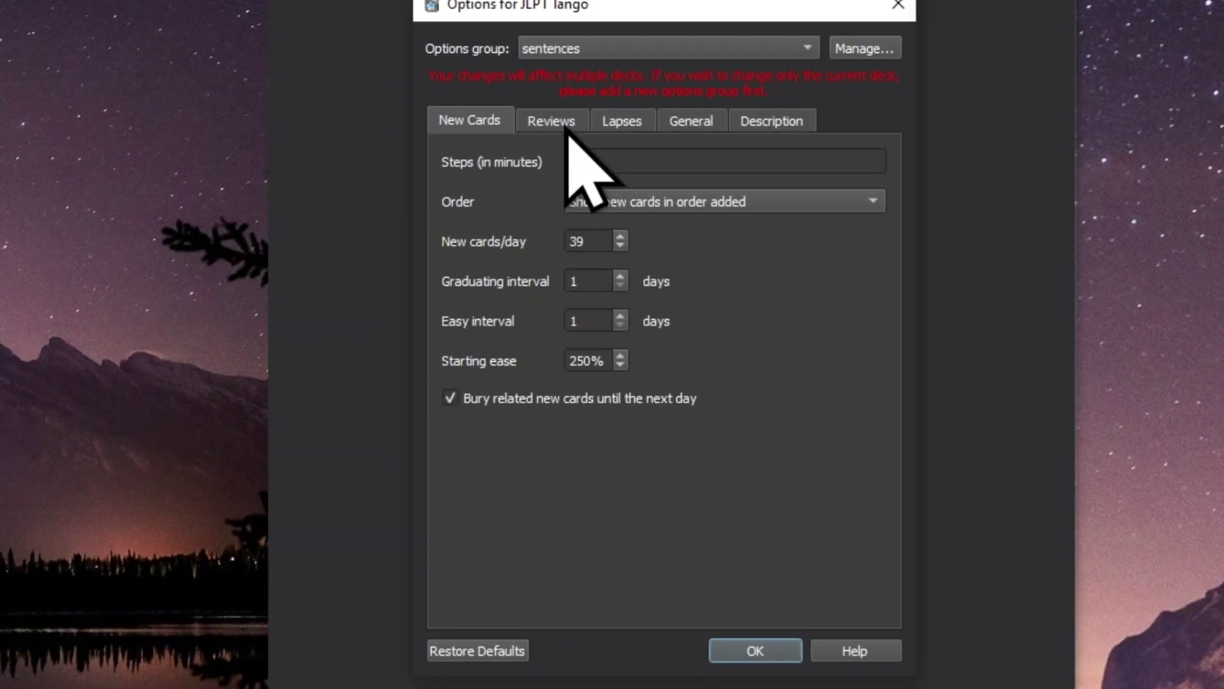
pyautogui.click(567, 126)
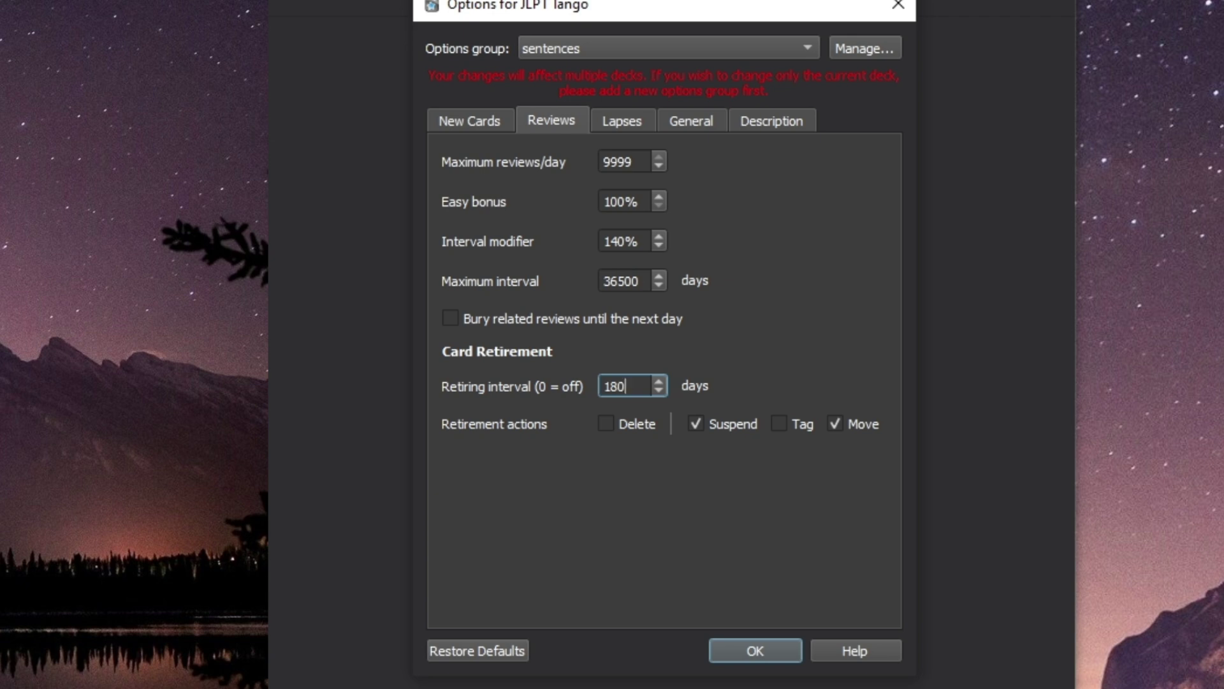
pyautogui.click(790, 650)
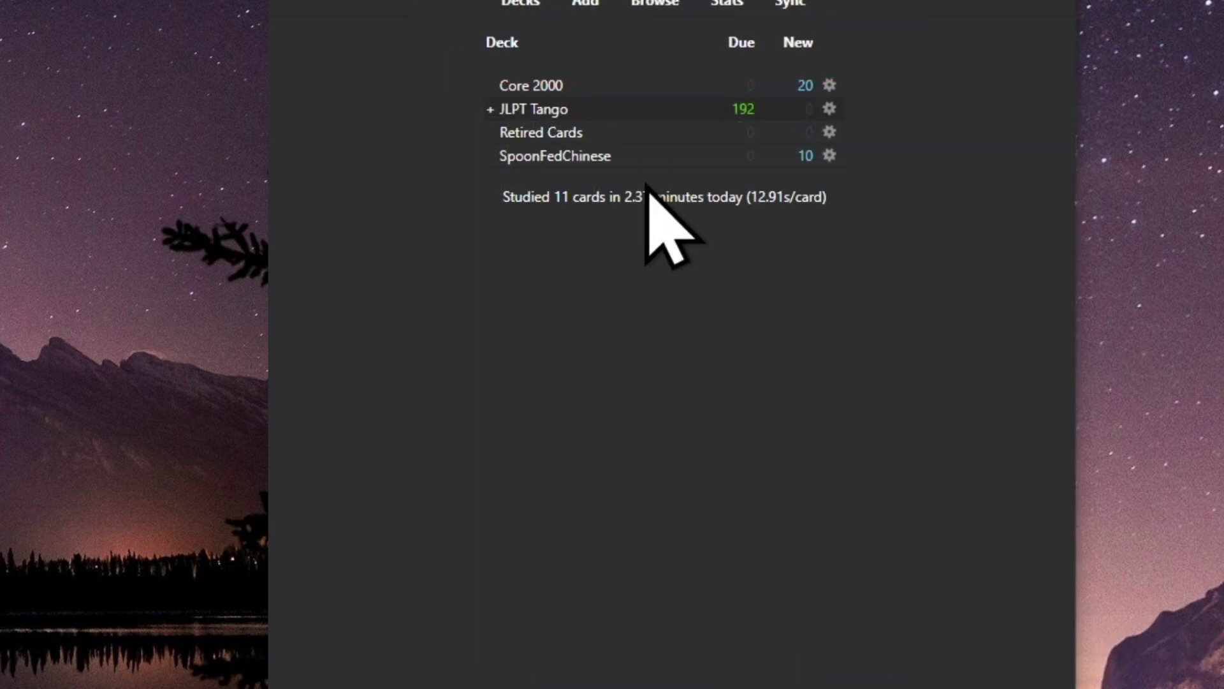
# Start reviewing the JLPT Tango deck, reveal the card 電話またはメールで連絡して下さい。 and rate it Good
pyautogui.click(564, 114)
pyautogui.click(786, 131)
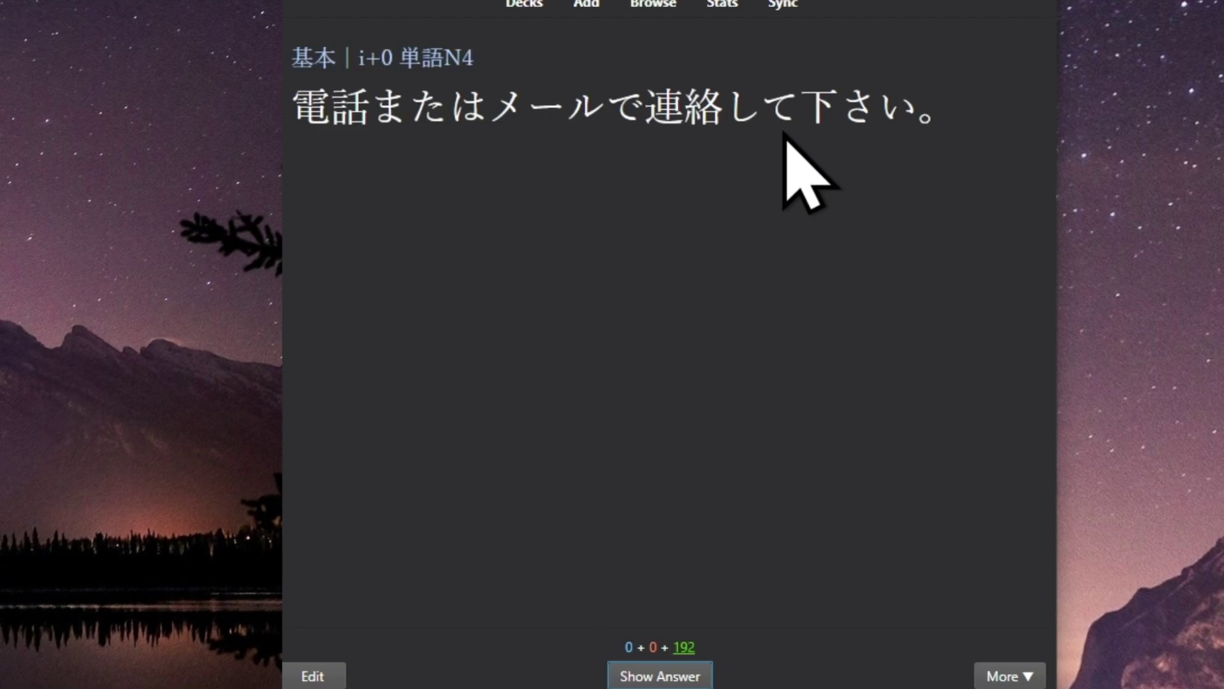
pyautogui.click(668, 679)
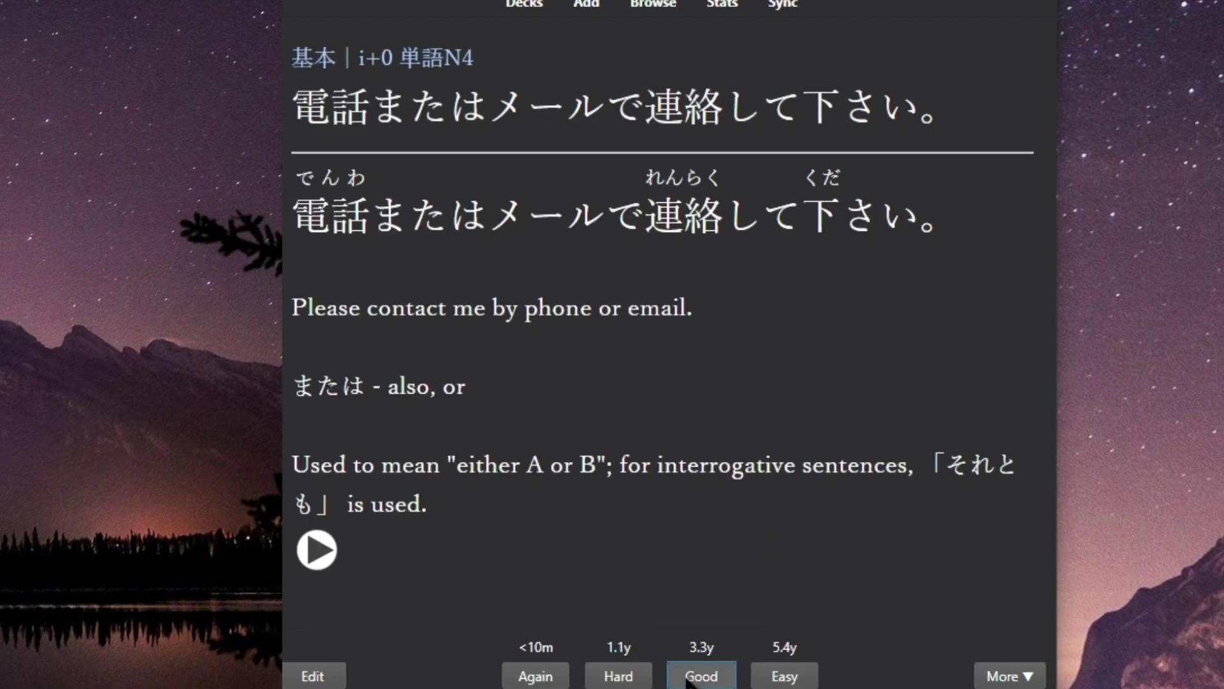
pyautogui.click(689, 681)
# Reveal the cards 喉にいい薬はありますか。 and この食事はビタミンが足りません。 and rate each one Good
pyautogui.click(686, 680)
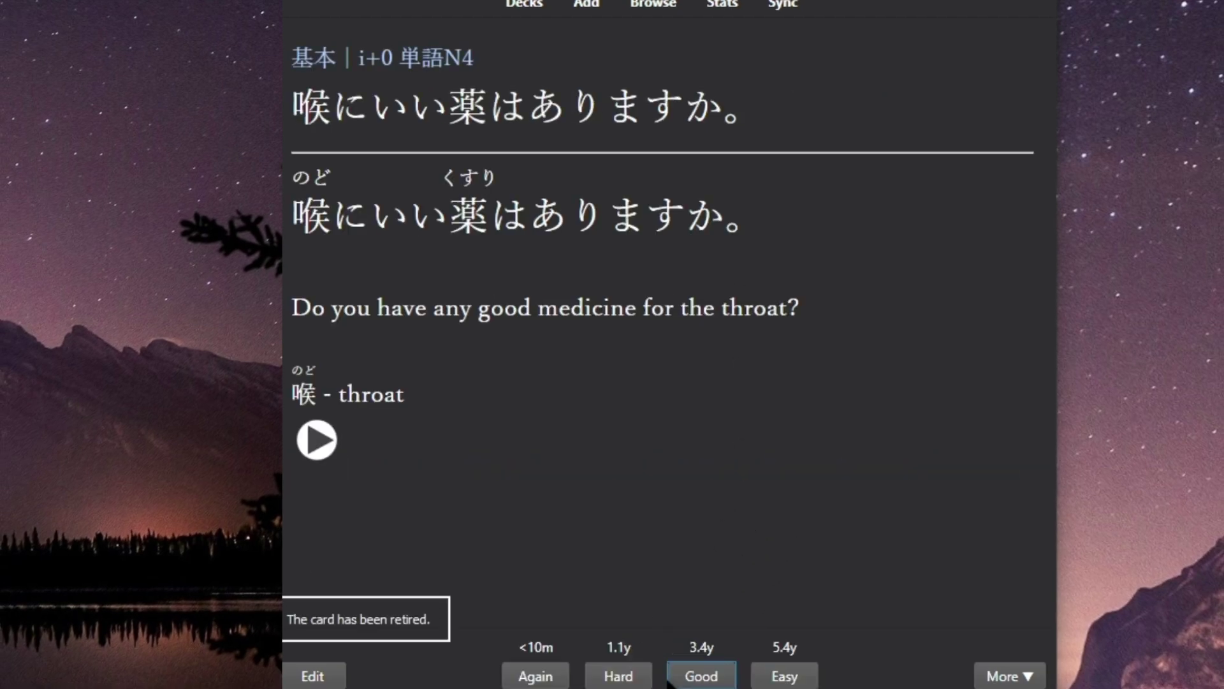
pyautogui.click(702, 680)
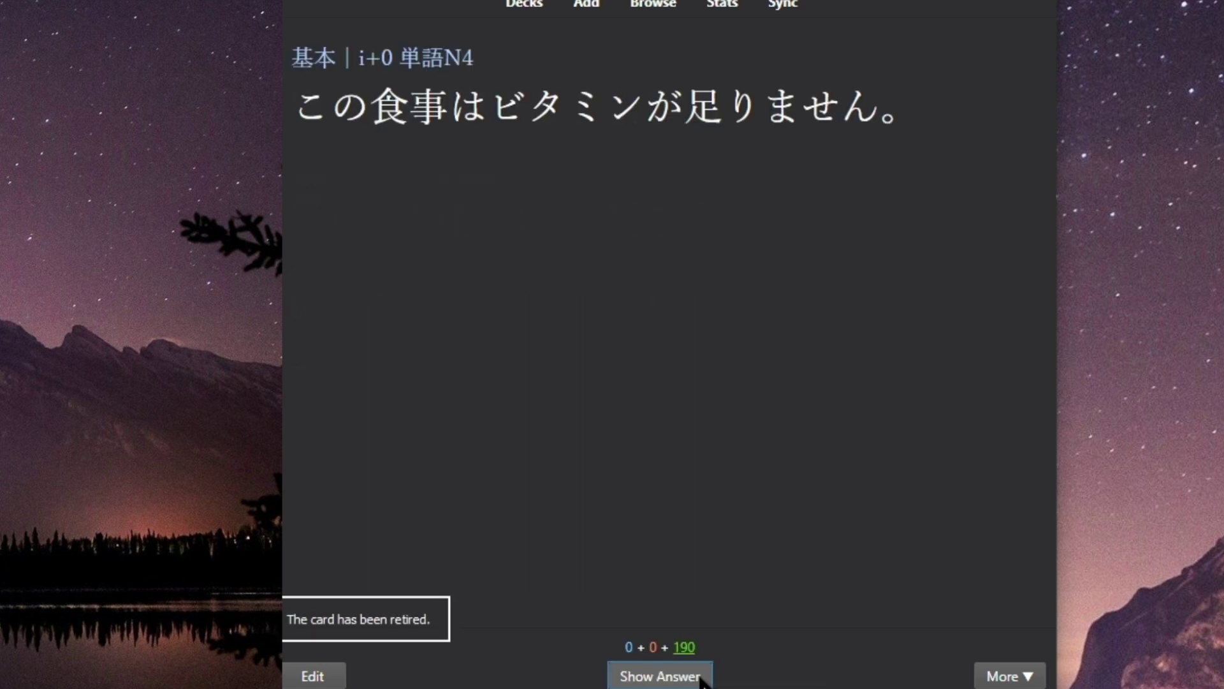
pyautogui.click(683, 680)
pyautogui.click(685, 680)
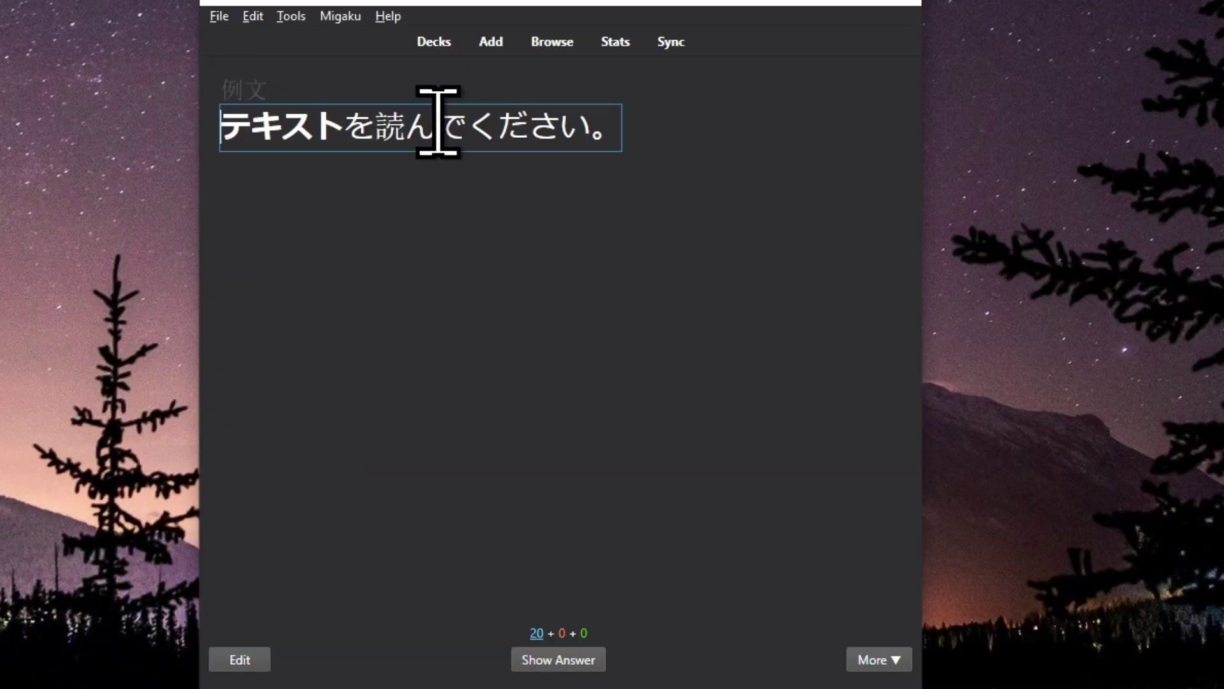
# Generate readings in the review card's sentence テキストを読んでください。 directly in the reviewer and reveal the answer
pyautogui.click(460, 136)
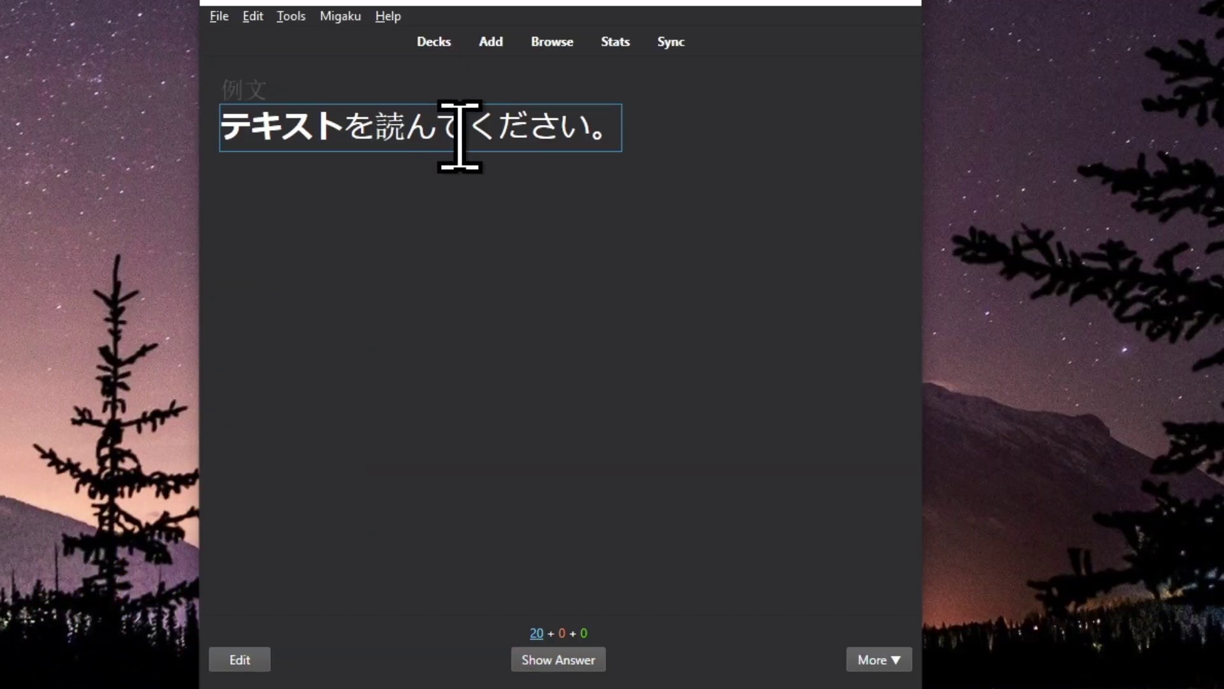
pyautogui.click(522, 316)
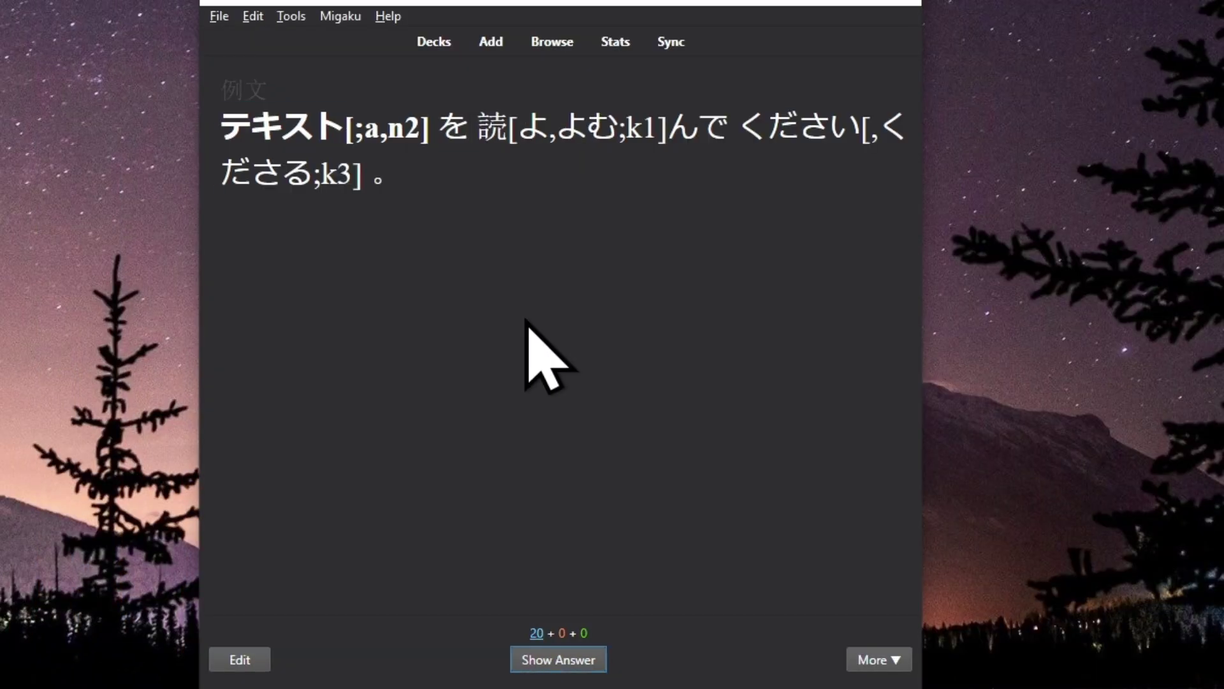
pyautogui.click(558, 660)
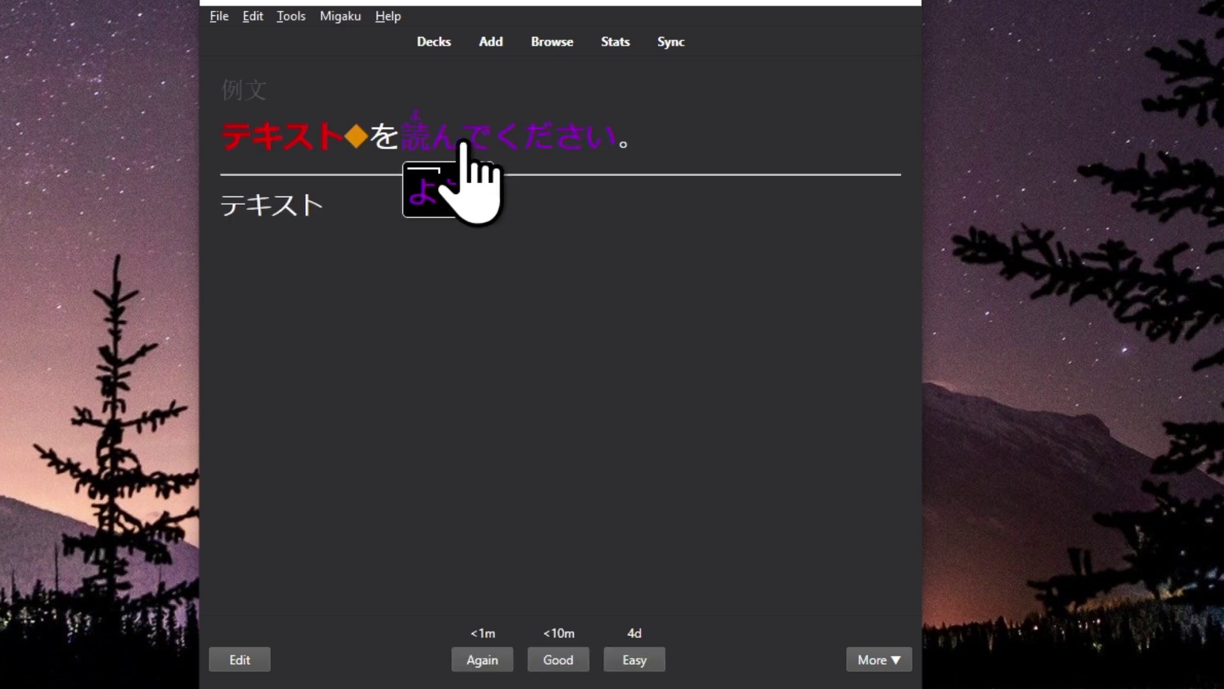
# Replace 読んで and its reading with 読まないで in the card's sentence and rate the card Good
pyautogui.click(469, 163)
pyautogui.moveTo(727, 127); pyautogui.dragTo(487, 128)
pyautogui.press('BackSpace')
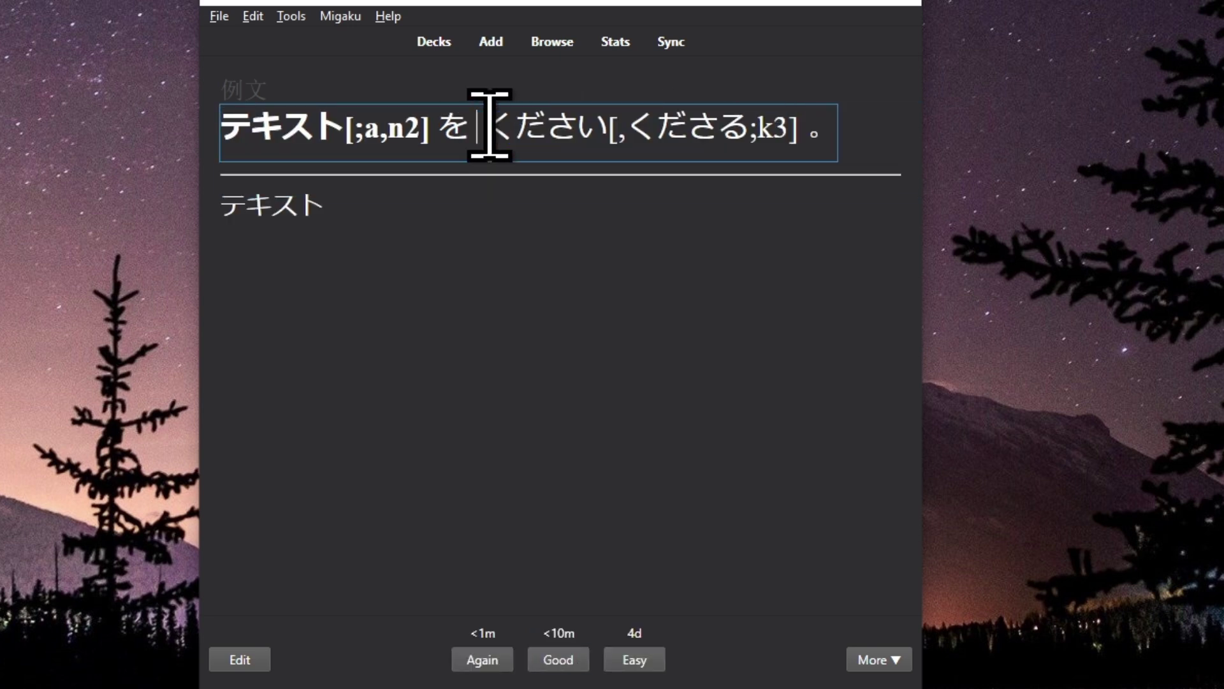
pyautogui.write('yomanaide')
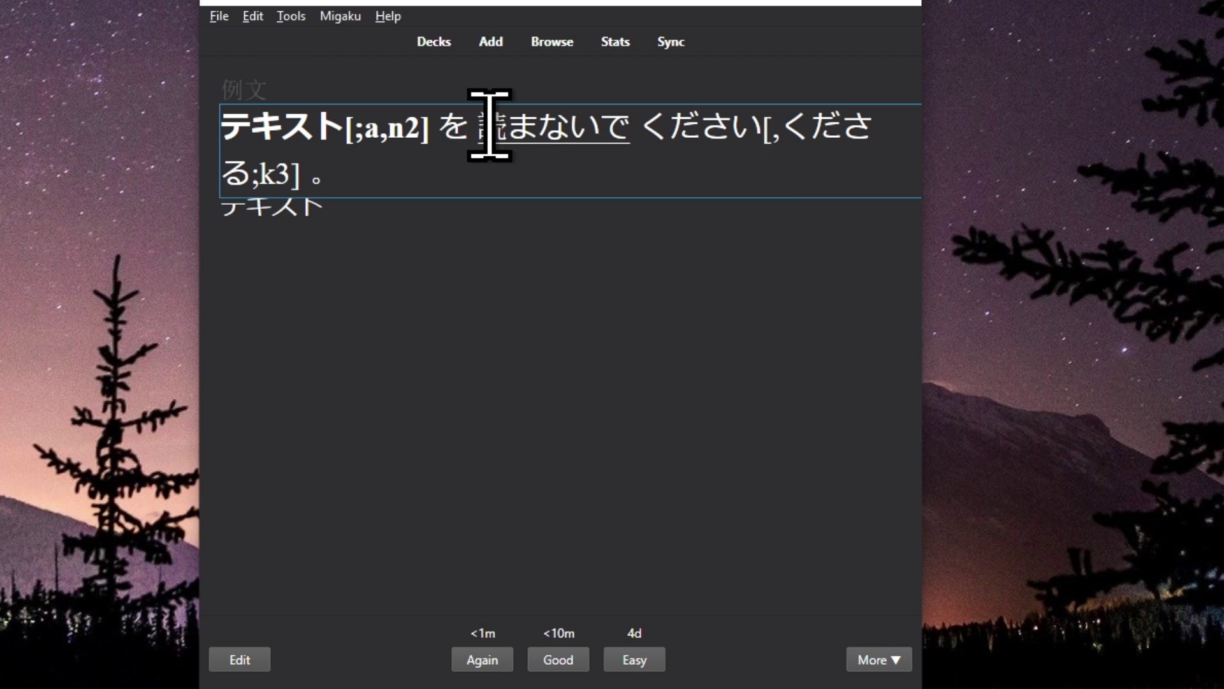
pyautogui.press('space')
pyautogui.press('Return')
pyautogui.click(569, 336)
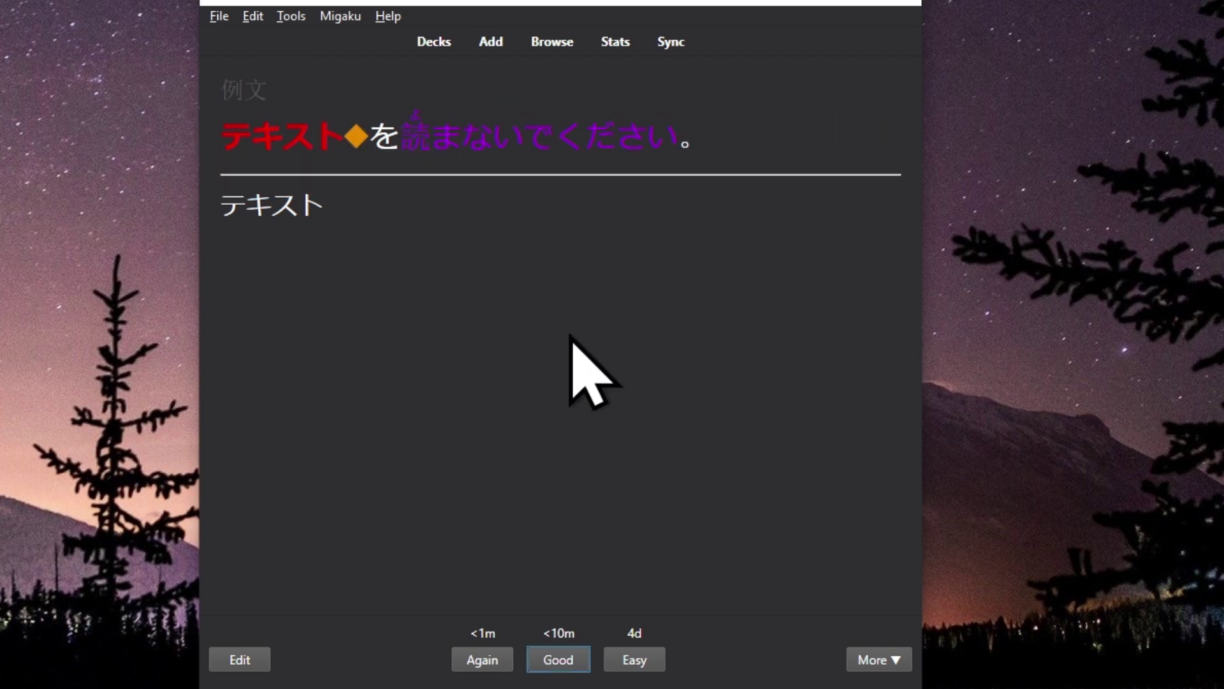
pyautogui.click(567, 658)
# Reveal the answer of the card このピアノは音があまり良くない。 and replace 良くない with 悪くない in its sentence
pyautogui.click(567, 659)
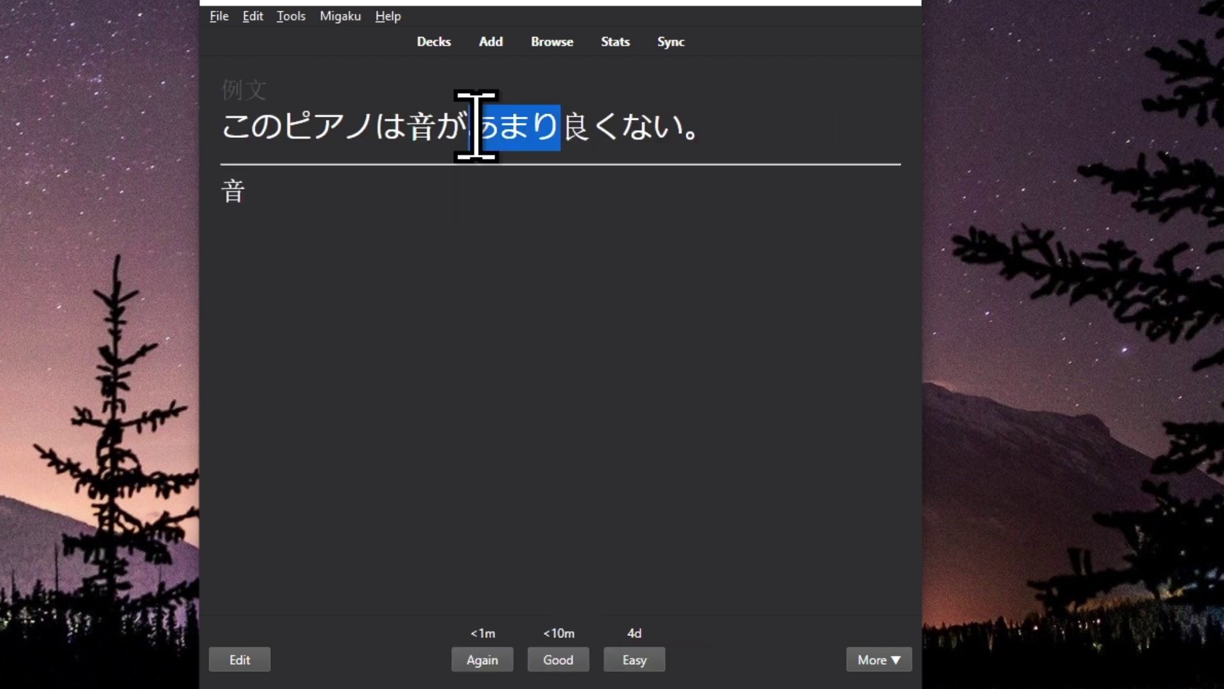
pyautogui.moveTo(563, 129); pyautogui.dragTo(681, 137)
pyautogui.press('BackSpace')
pyautogui.write('waru')
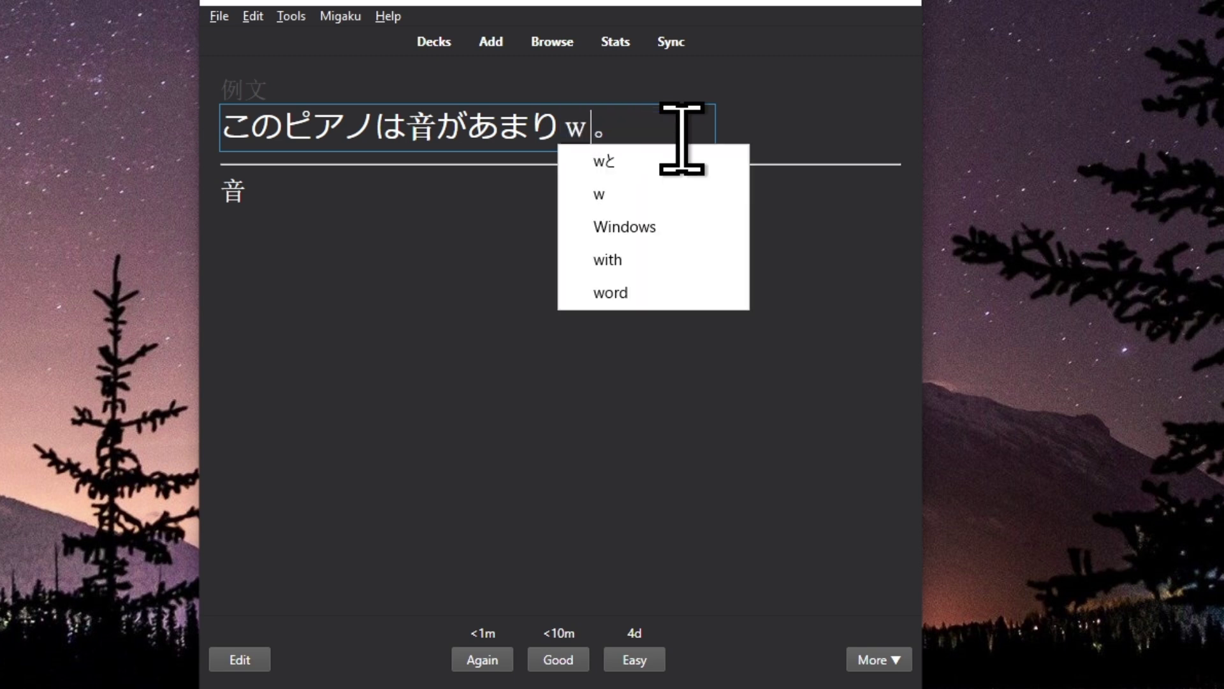
pyautogui.write('kuna')
pyautogui.press('Tab')
pyautogui.press('Return')
pyautogui.click(716, 415)
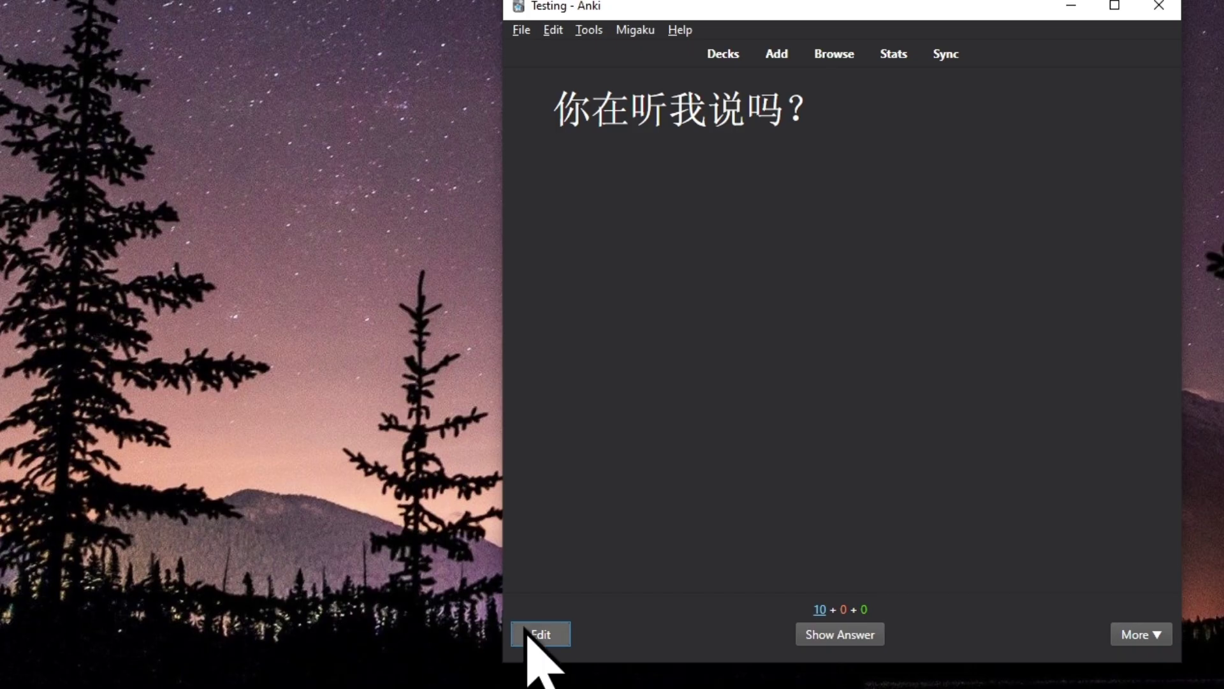
# Open the review card 你在听我说吗？ in the Migaku Editor and reveal its answer
pyautogui.click(540, 634)
pyautogui.click(819, 635)
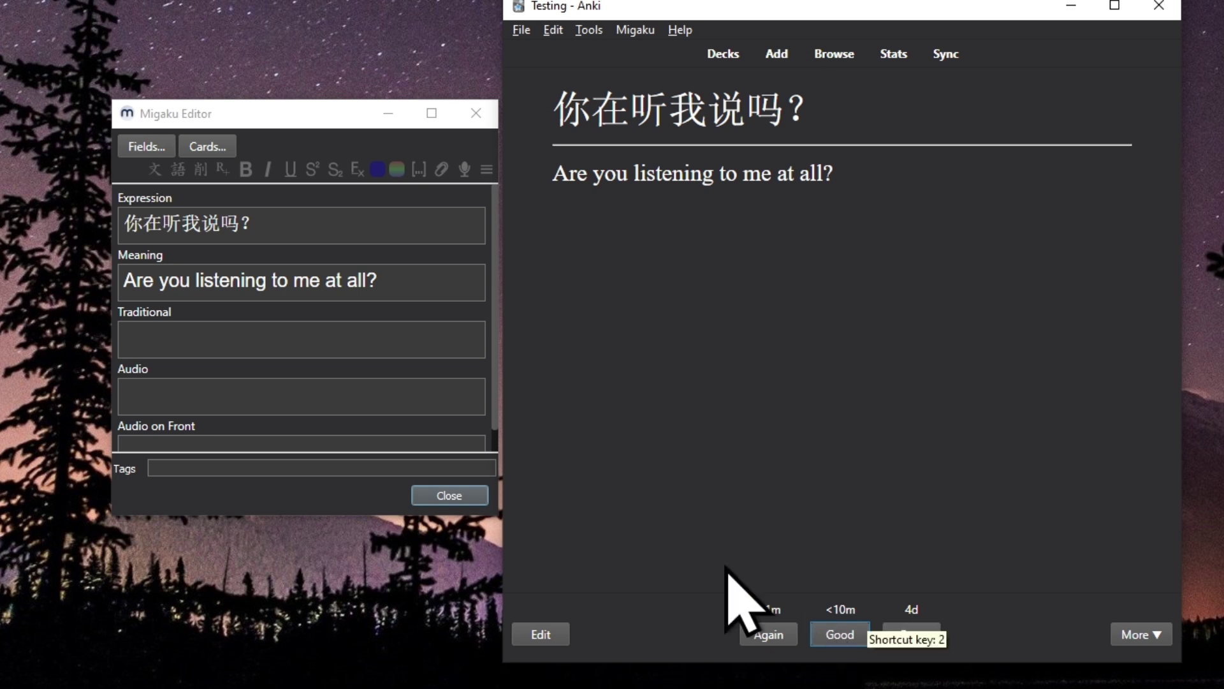
# Remove "at all" from the card's Meaning field, rate the card Good and reveal the answer of 他会做。
pyautogui.moveTo(326, 281); pyautogui.dragTo(376, 283)
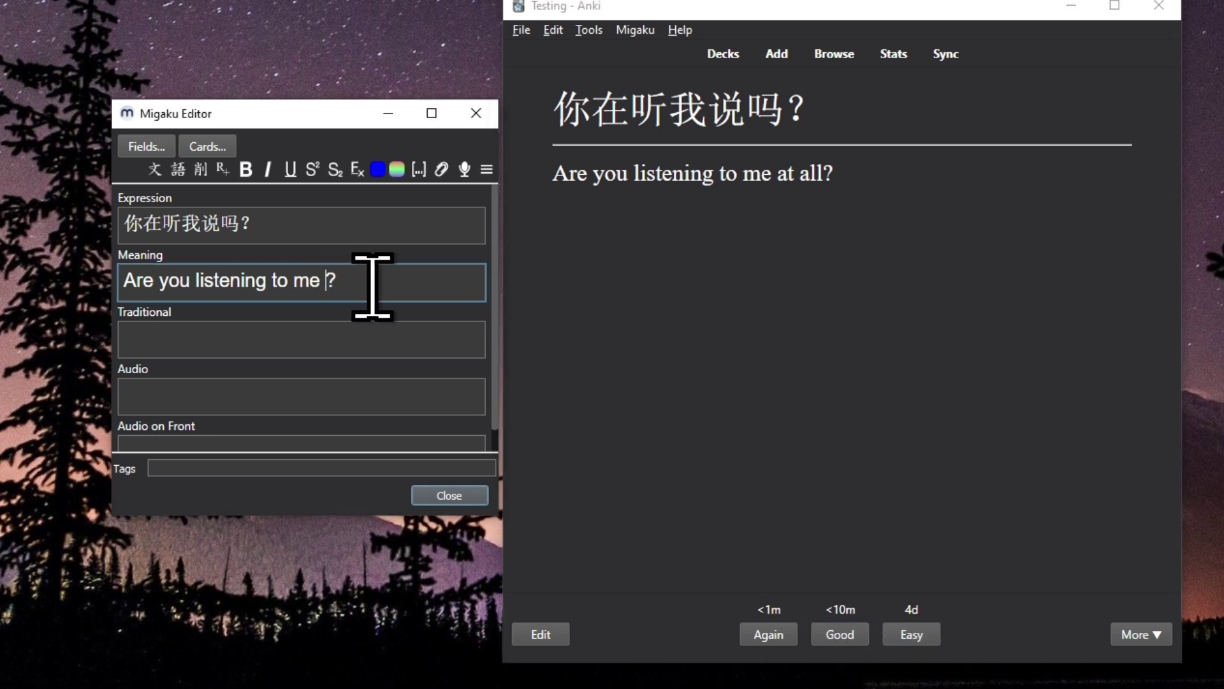
pyautogui.click(840, 633)
pyautogui.click(840, 634)
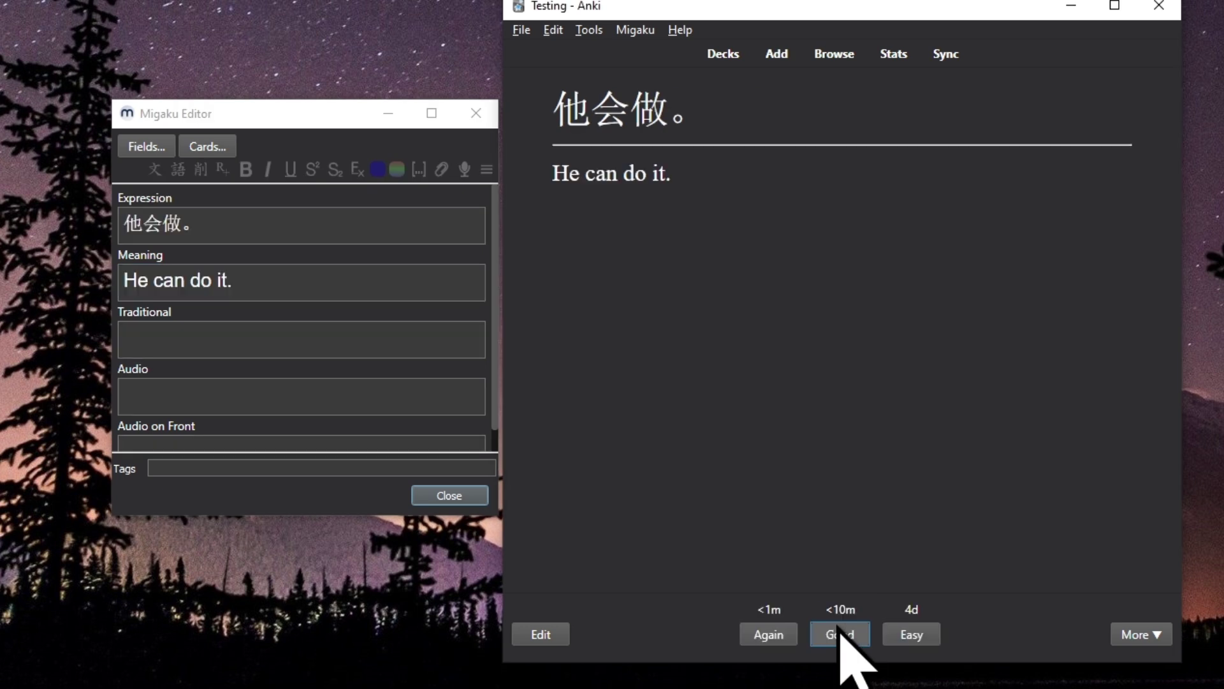
# Change the card's expression to 他不会做。 and "can" to "can't" in its Meaning, and rate the card Good
pyautogui.click(201, 227)
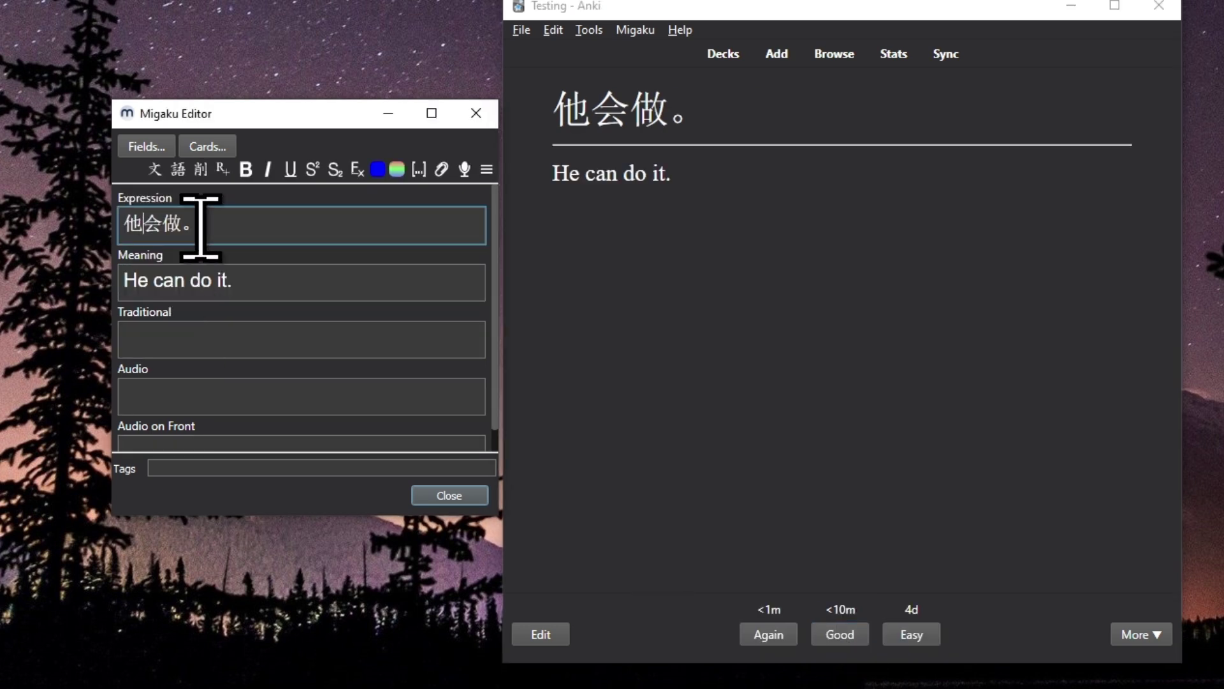
pyautogui.write('bu')
pyautogui.press('space')
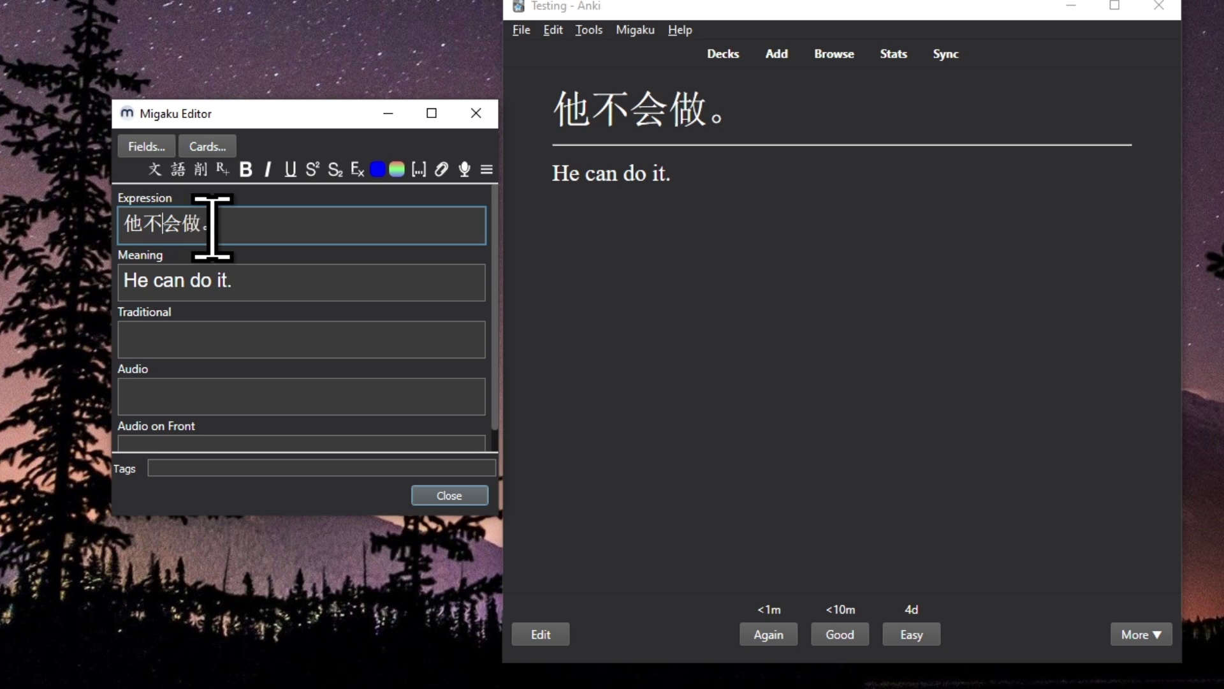
pyautogui.click(185, 281)
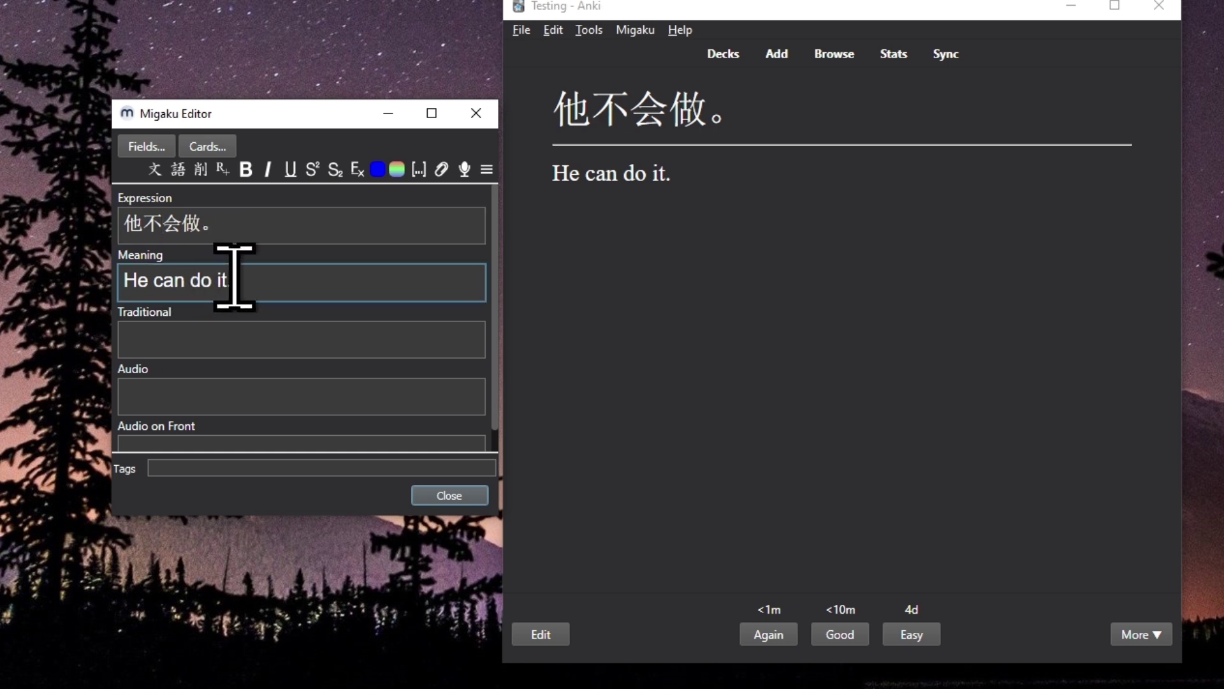
pyautogui.write("'t")
pyautogui.click(842, 635)
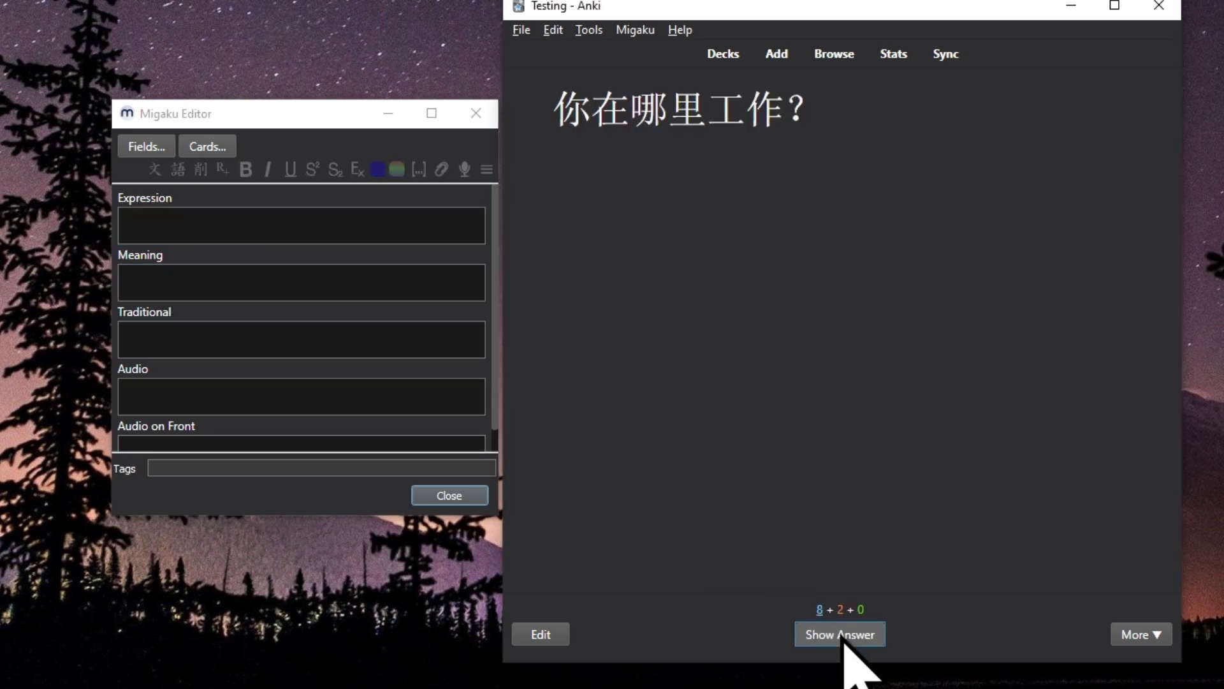
# Review the cards from 你在哪里工作？ on, rating them Good, and reveal the answer of 你想去哪里吃？
pyautogui.click(842, 634)
pyautogui.click(841, 635)
pyautogui.click(841, 635)
pyautogui.click(840, 635)
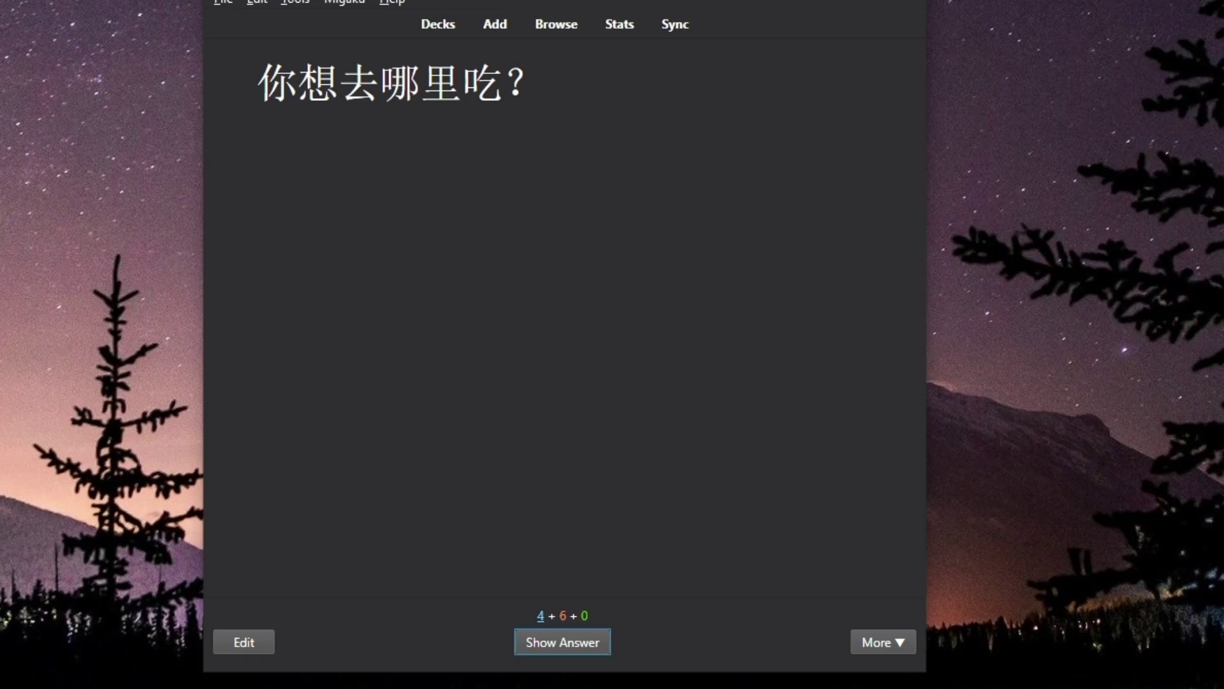
pyautogui.click(584, 643)
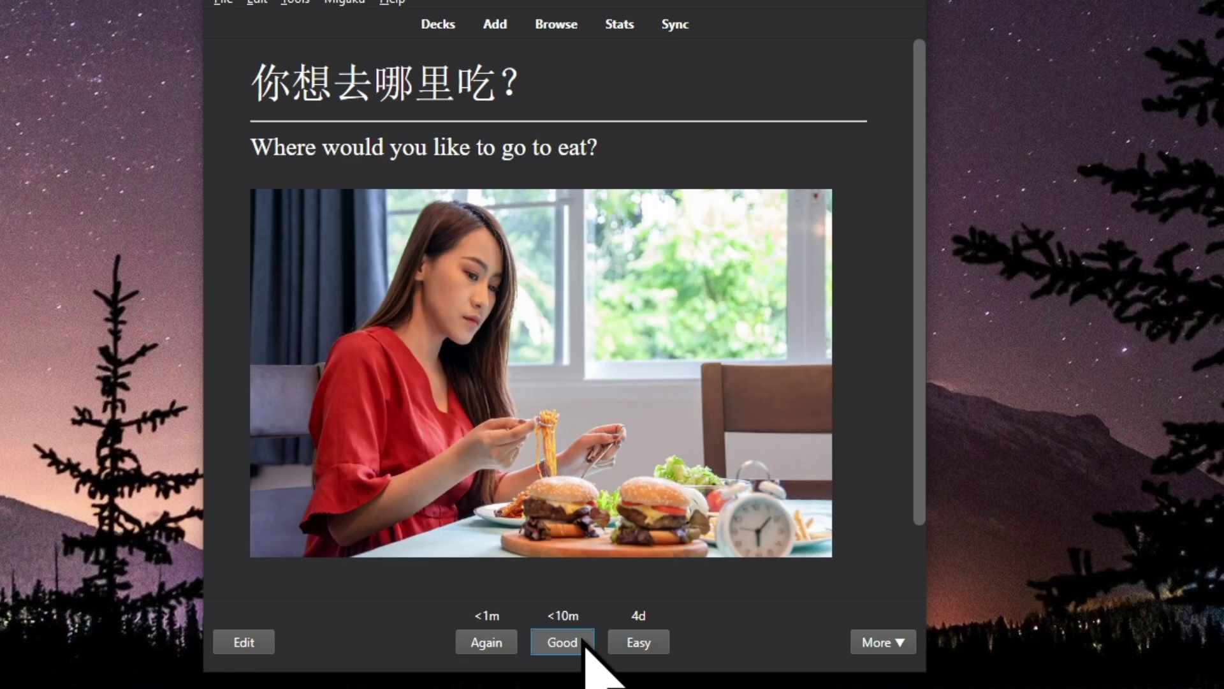
# Shrink the picture on the answer side of 你想去哪里吃？ to about half its width directly in the reviewer
pyautogui.click(727, 449)
pyautogui.moveTo(826, 550); pyautogui.dragTo(527, 382)
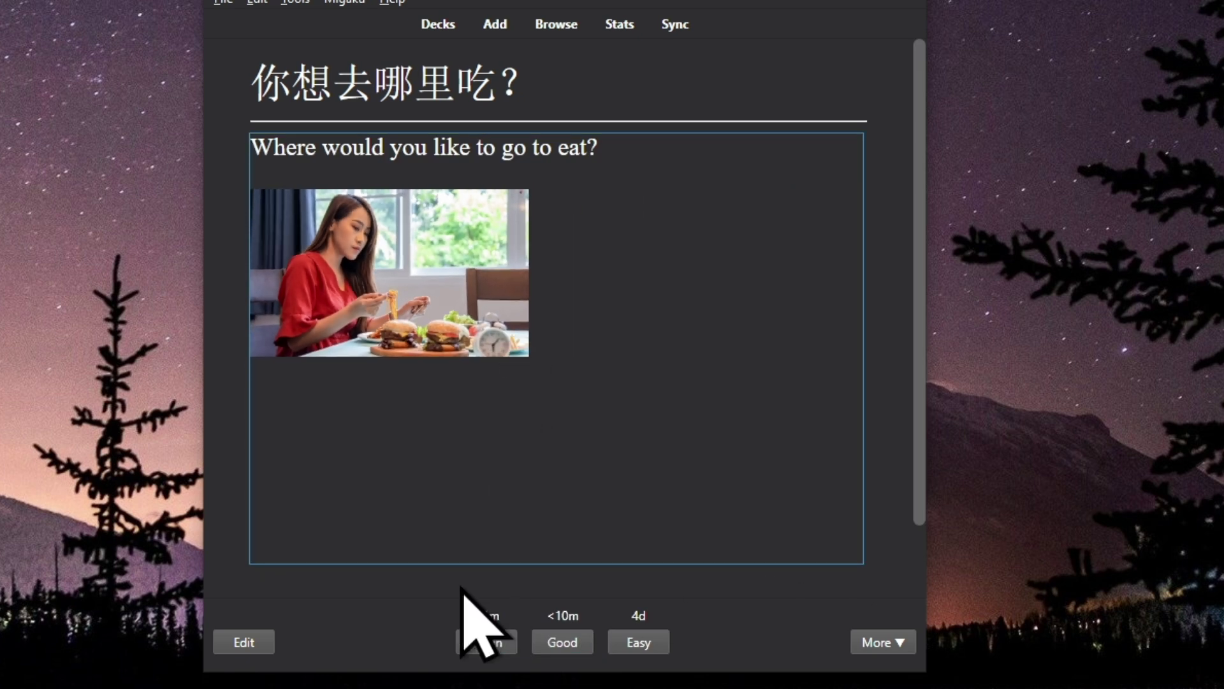
pyautogui.click(410, 591)
pyautogui.click(509, 310)
pyautogui.moveTo(522, 362)
pyautogui.mouseDown()
pyautogui.moveTo(787, 623)
pyautogui.moveTo(509, 355)
pyautogui.mouseUp()
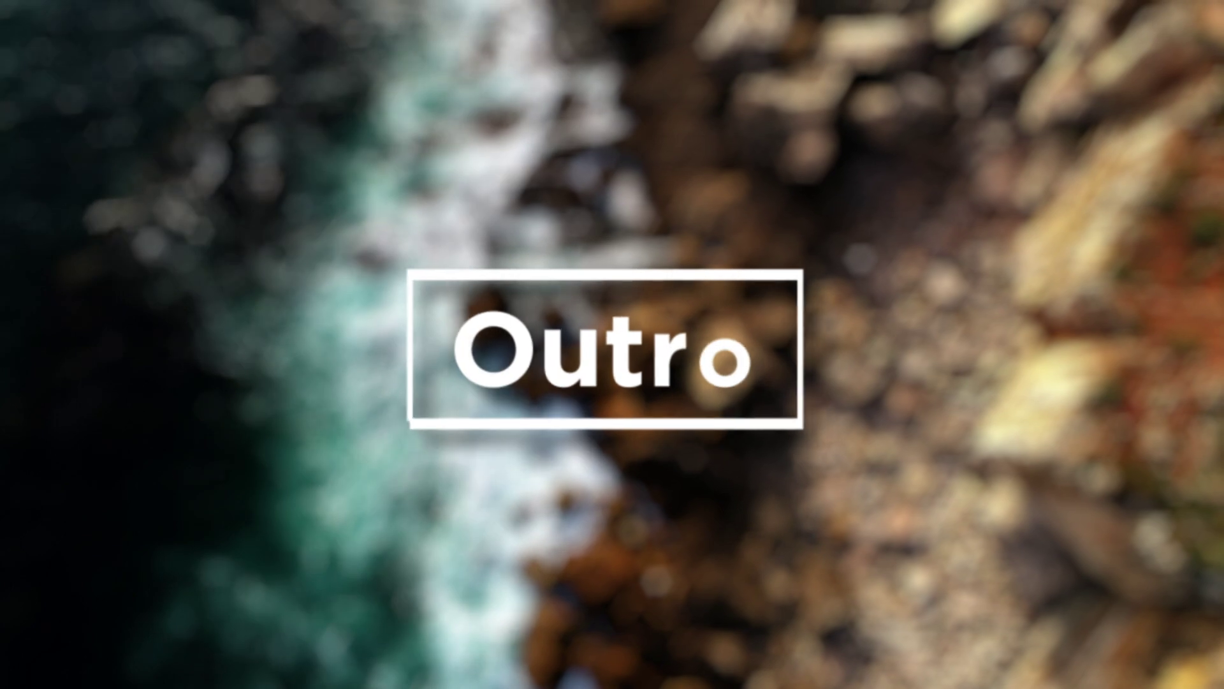